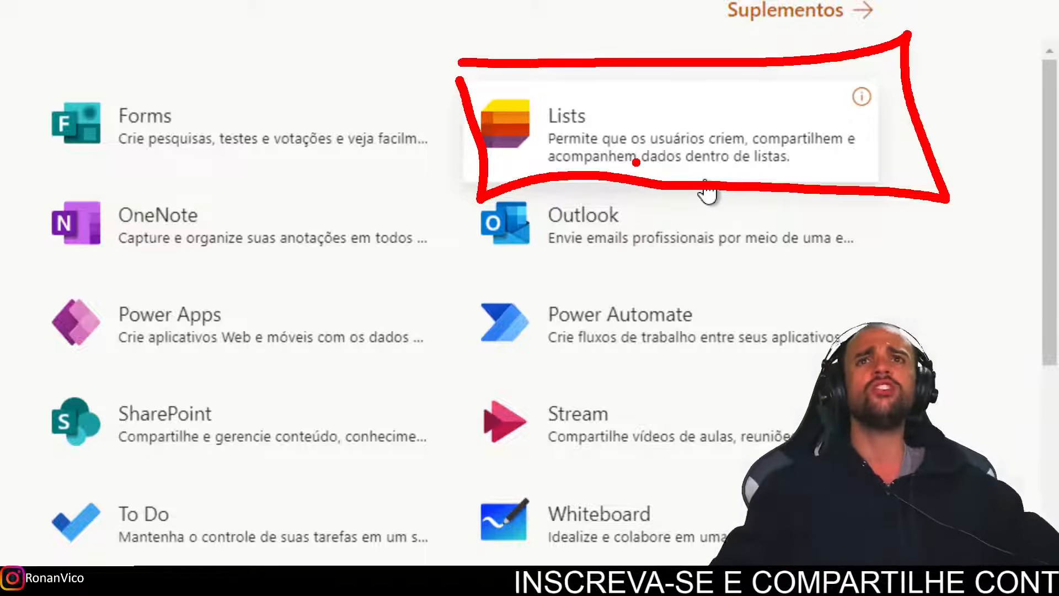
# Open Lists and view the Minhas listas section, returning to Listas recentes.
pyautogui.click(760, 162)
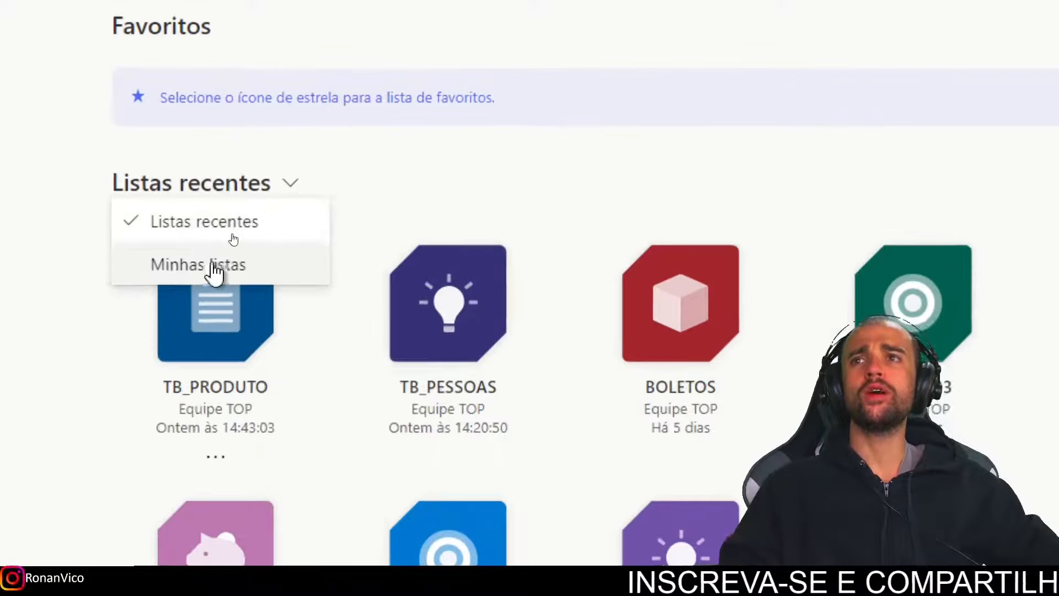
pyautogui.click(234, 236)
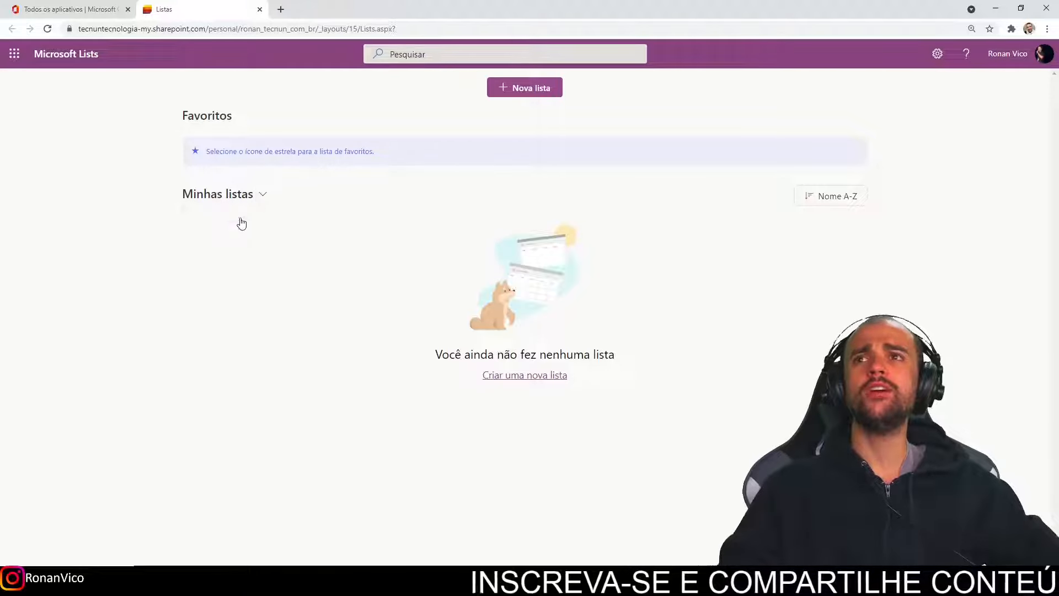
pyautogui.click(241, 218)
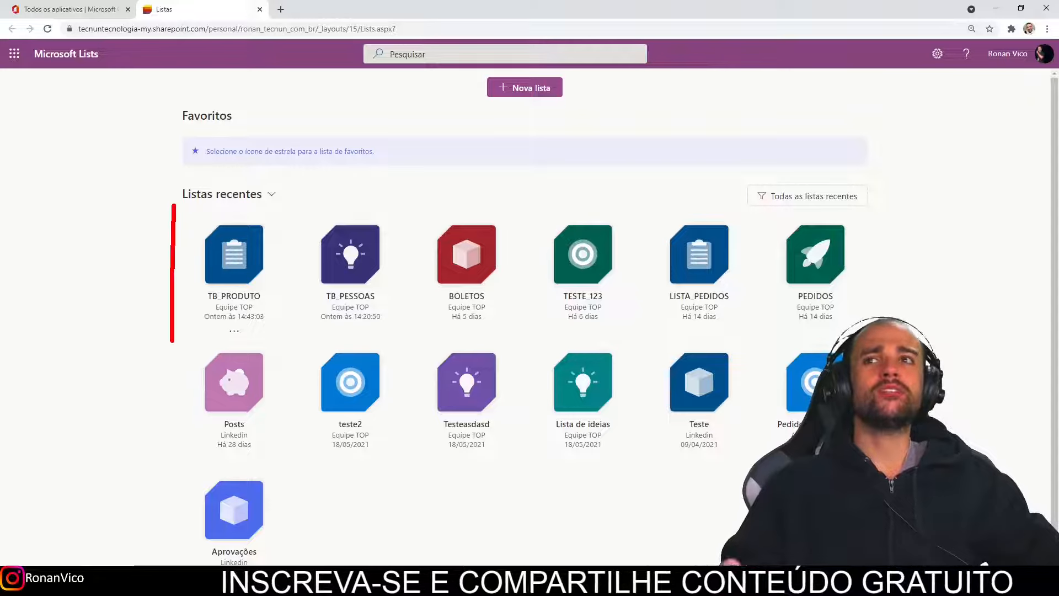
pyautogui.moveTo(373, 533)
pyautogui.mouseDown()
pyautogui.moveTo(713, 461)
pyautogui.moveTo(919, 230)
pyautogui.moveTo(753, 168)
pyautogui.moveTo(111, 172)
pyautogui.mouseUp()
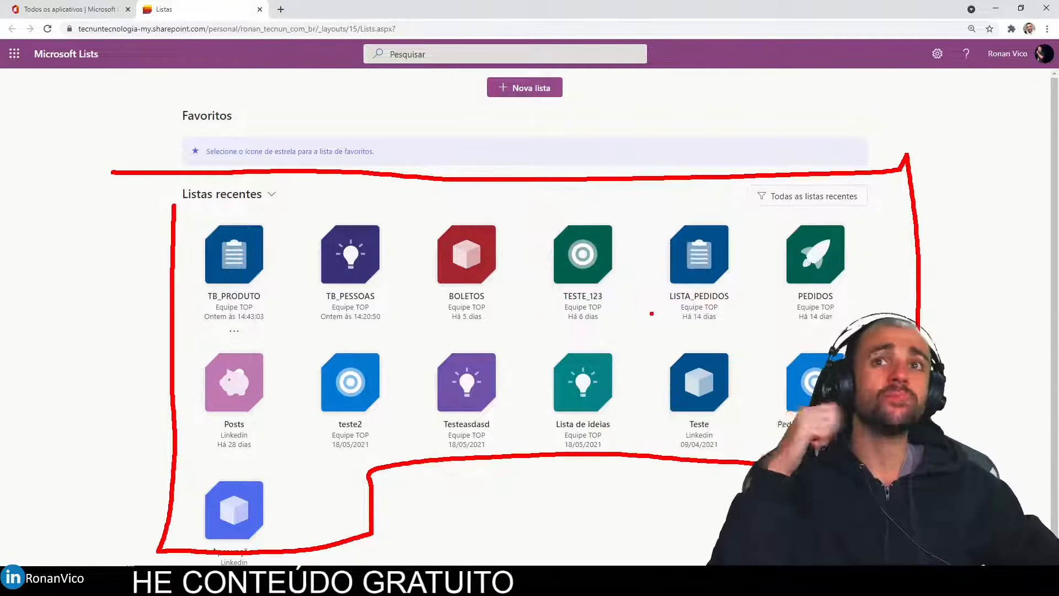
pyautogui.press('Escape')
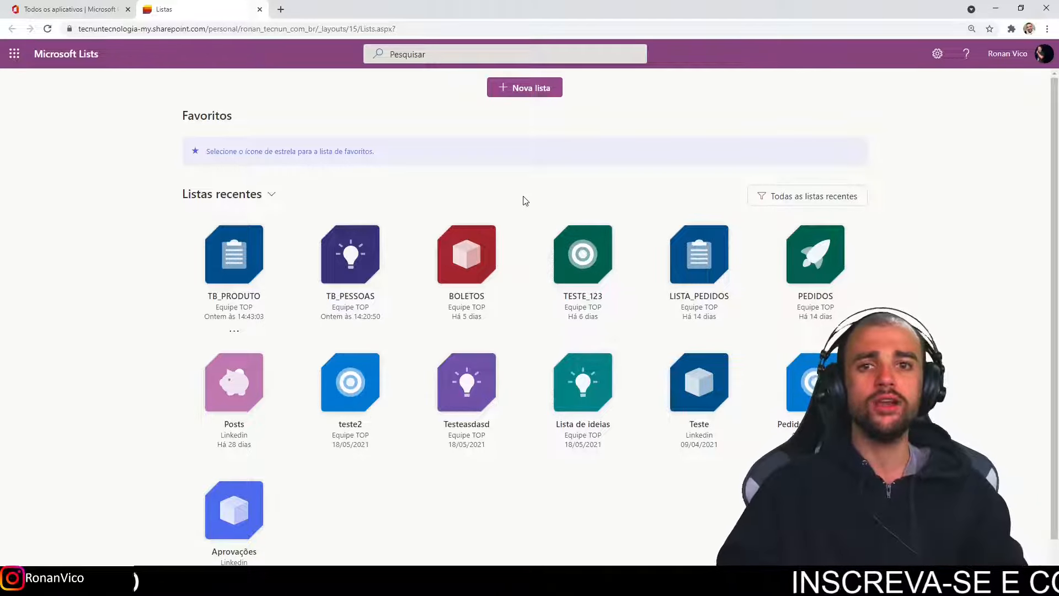
# From the Office 365 apps page, open SharePoint, go to the Equipe TOP site and review its Conteúdo do site.
pyautogui.click(70, 10)
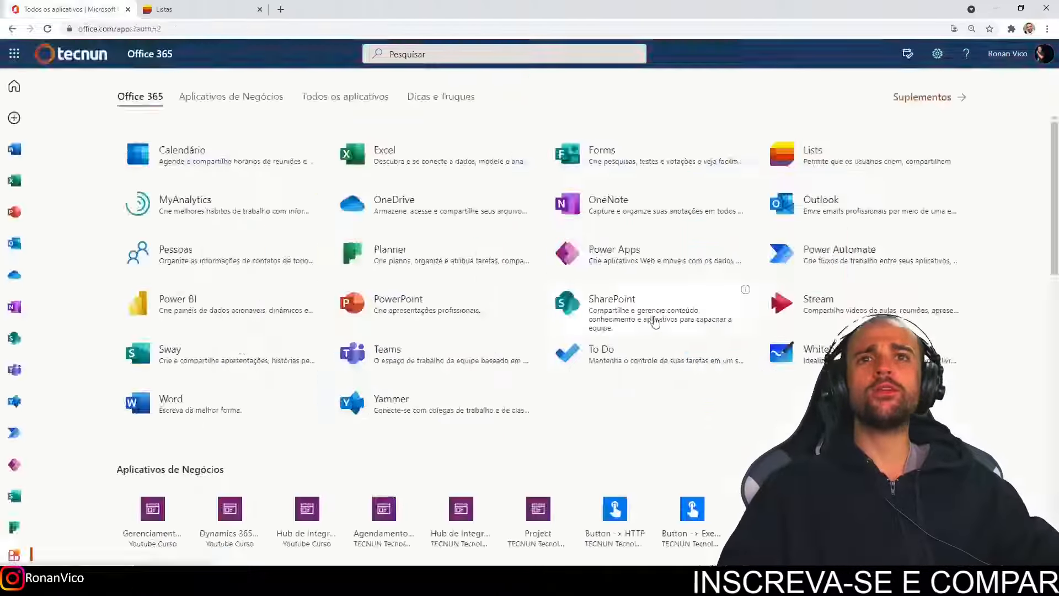
pyautogui.click(653, 316)
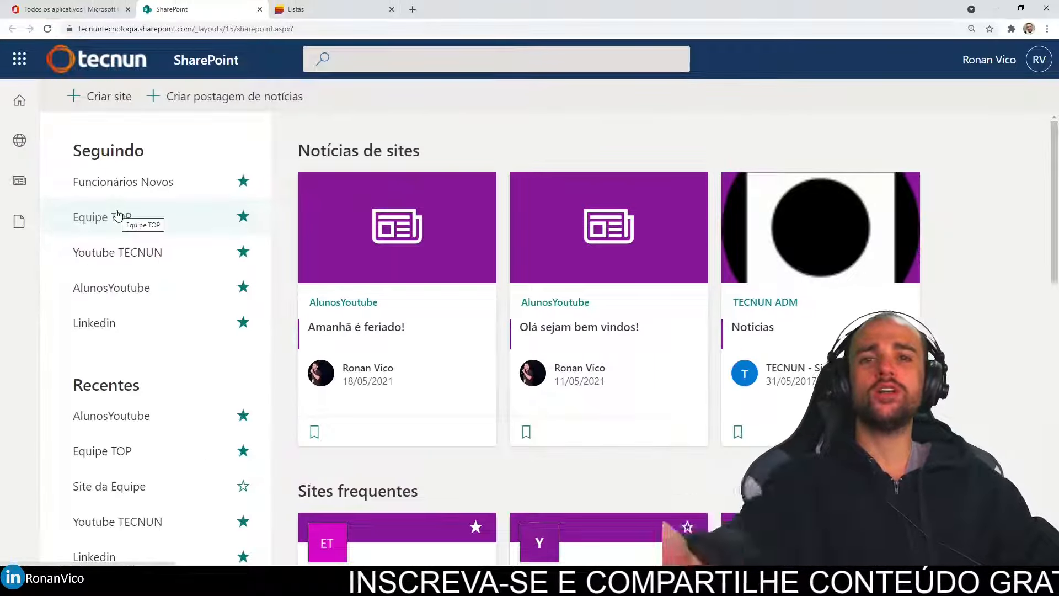
pyautogui.click(117, 215)
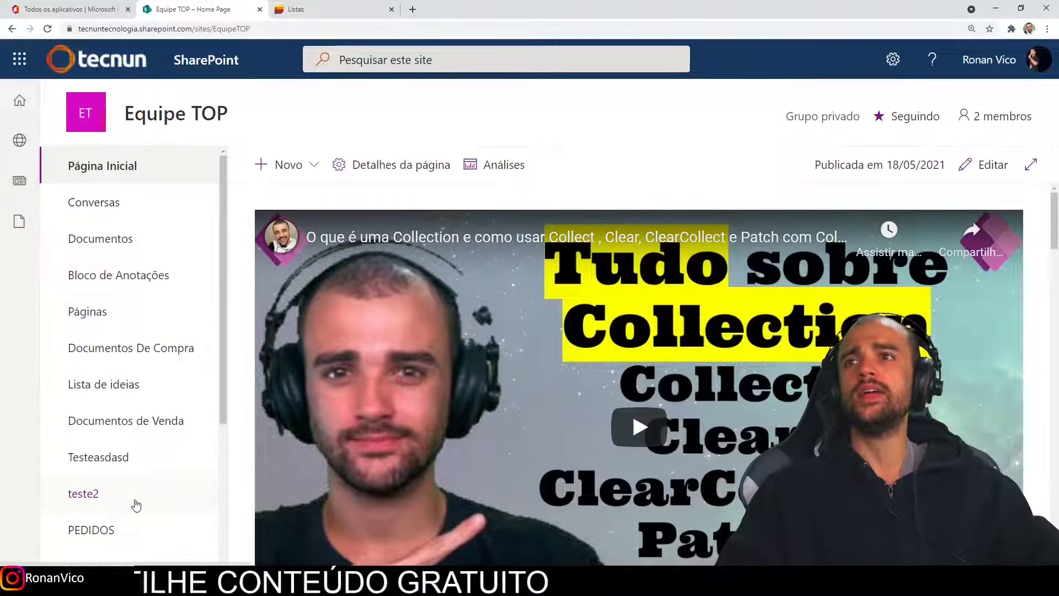
pyautogui.scroll(-4, 136, 505)
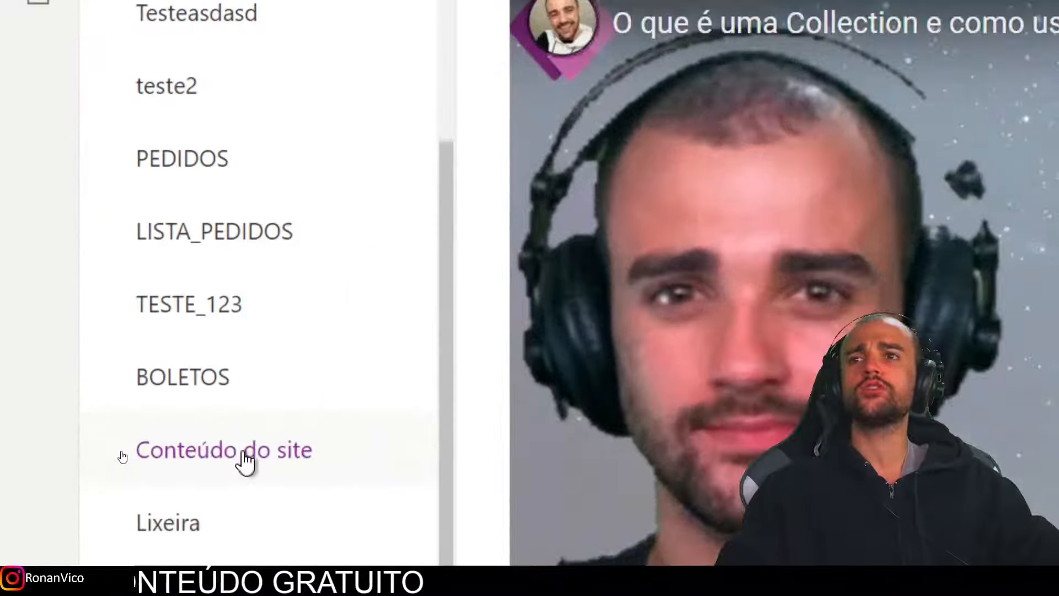
pyautogui.click(243, 455)
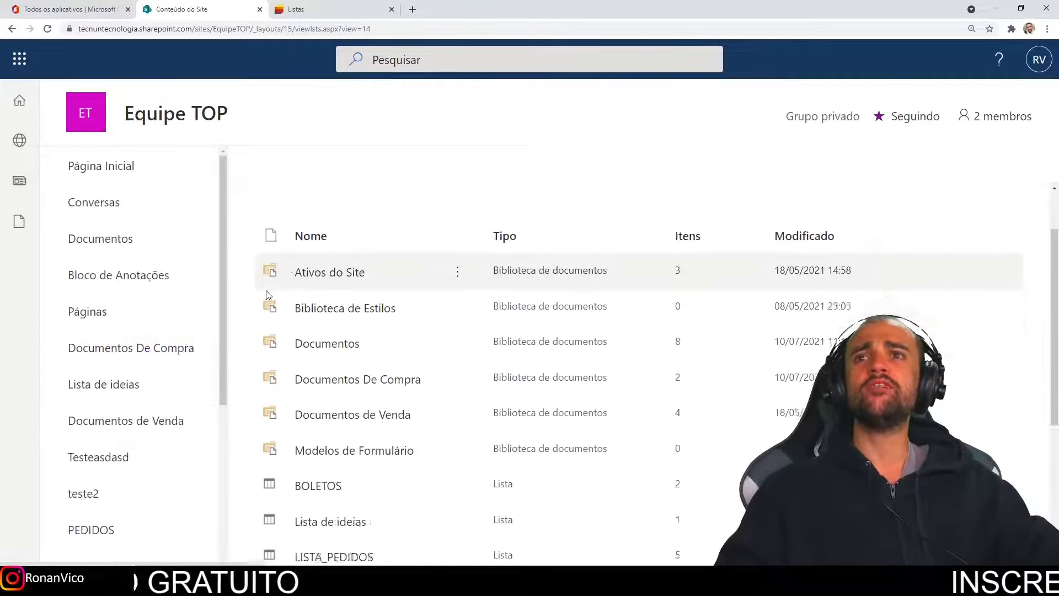
pyautogui.scroll(-5, 266, 294)
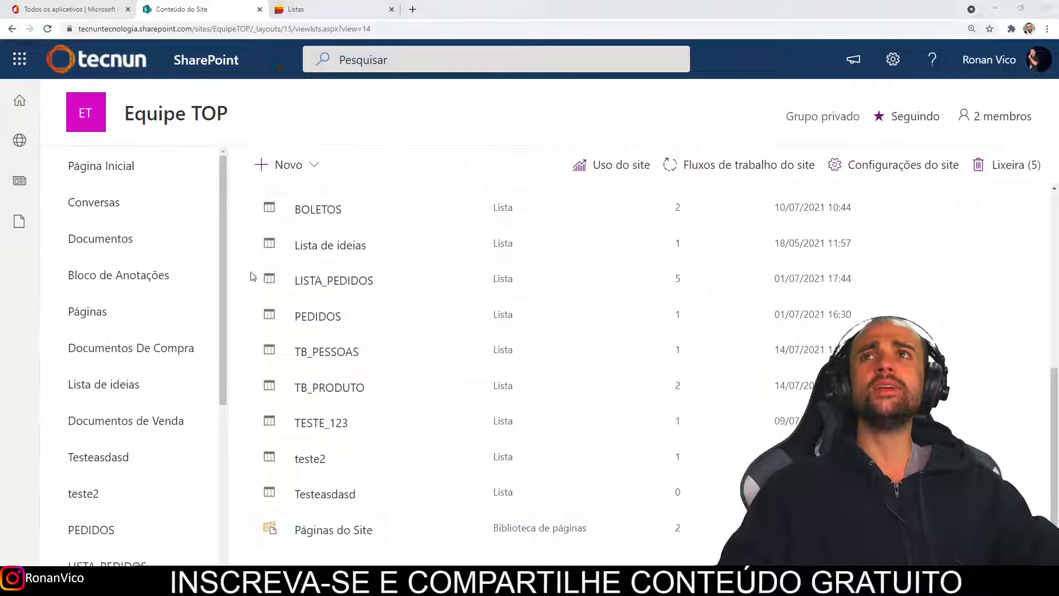
# Return to Microsoft Lists and check which site the TB_PRODUTO list belongs to.
pyautogui.click(298, 10)
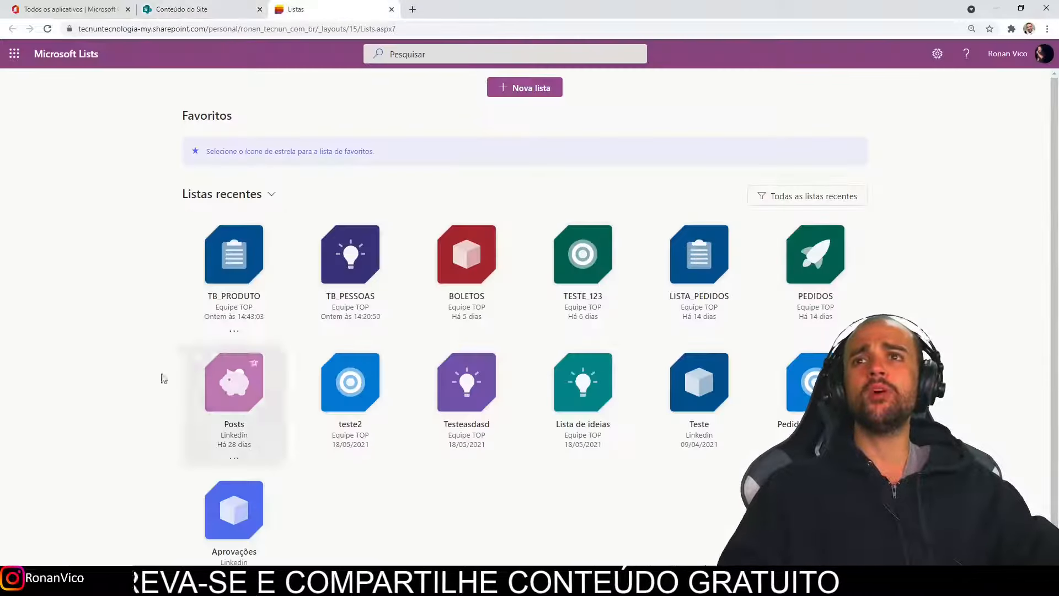
pyautogui.moveTo(158, 226)
pyautogui.mouseDown()
pyautogui.moveTo(255, 339)
pyautogui.moveTo(185, 222)
pyautogui.mouseUp()
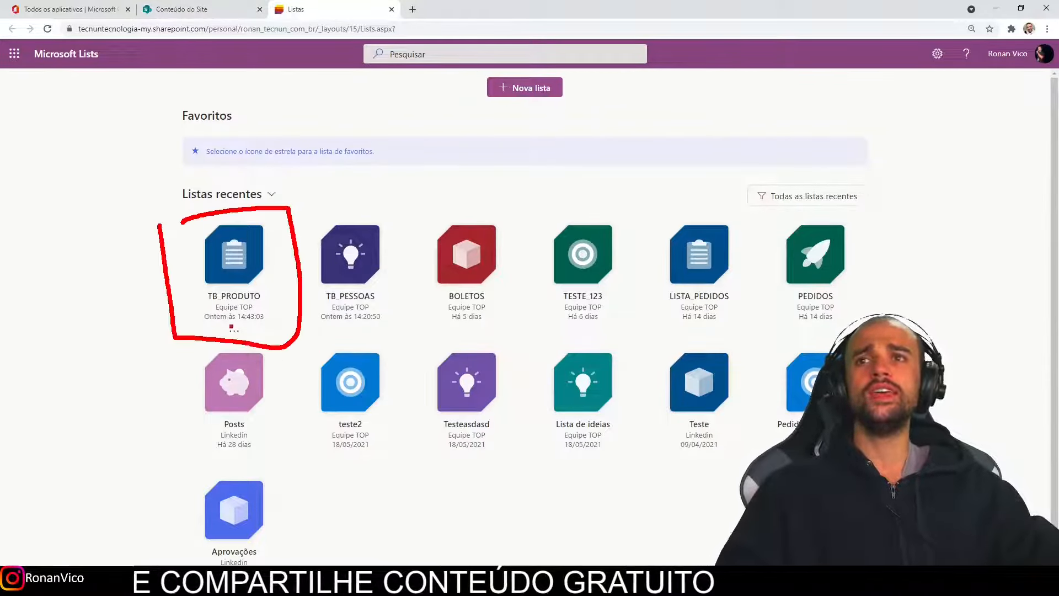
pyautogui.moveTo(216, 314)
pyautogui.mouseDown()
pyautogui.moveTo(258, 316)
pyautogui.moveTo(238, 299)
pyautogui.moveTo(208, 299)
pyautogui.moveTo(217, 313)
pyautogui.mouseUp()
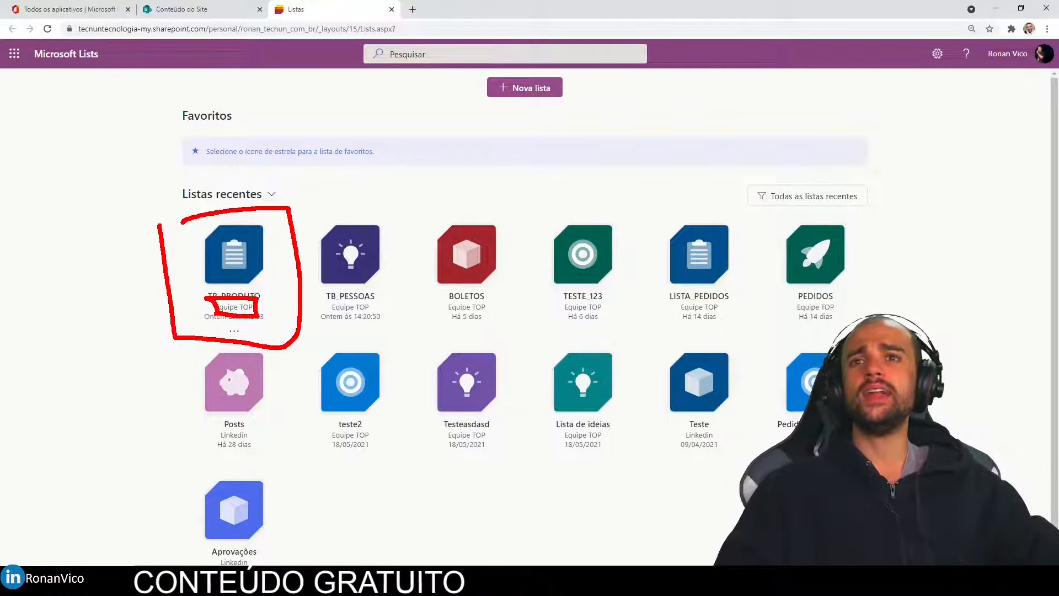
pyautogui.press('Escape')
pyautogui.hotkey('ctrl', '1')
pyautogui.click(167, 295)
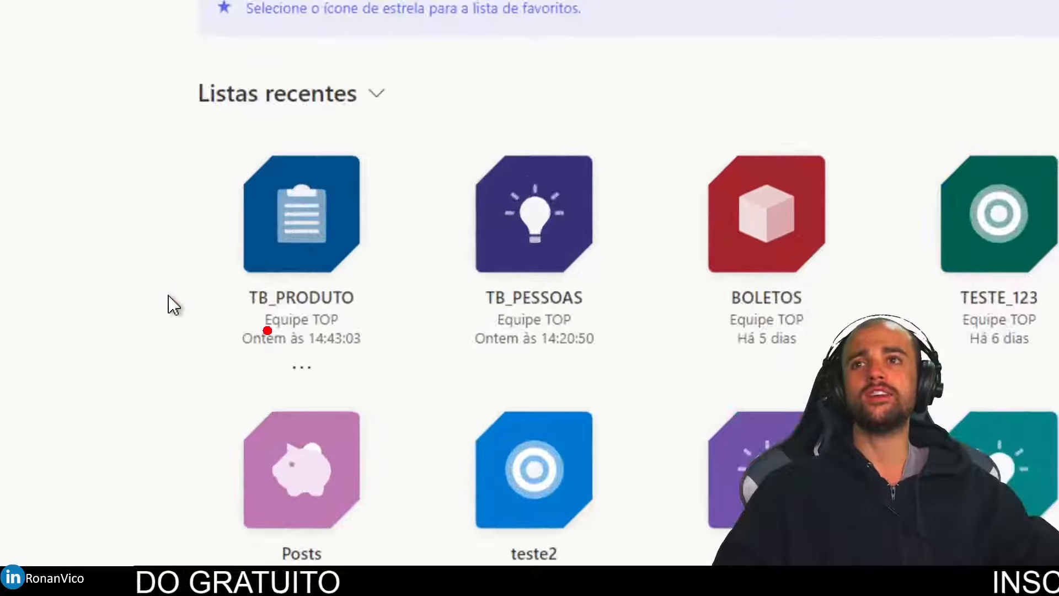
pyautogui.moveTo(267, 330); pyautogui.dragTo(344, 312)
pyautogui.press('Escape')
pyautogui.hotkey('ctrl', '4')
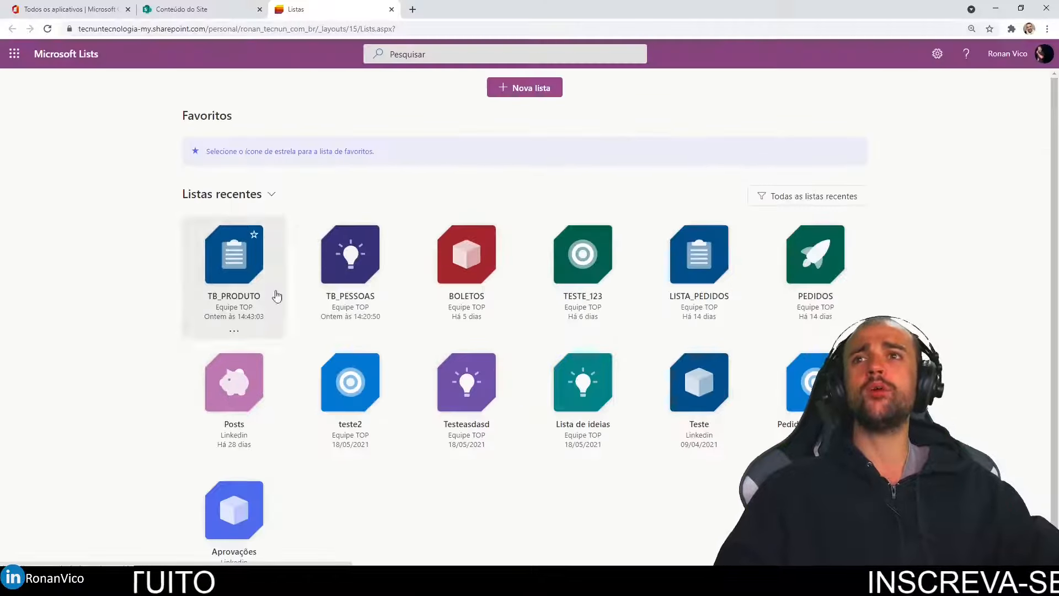
# Open the TB_PRODUTO list from Microsoft Lists and also from the Equipe TOP site contents in SharePoint.
pyautogui.click(219, 291)
pyautogui.click(182, 9)
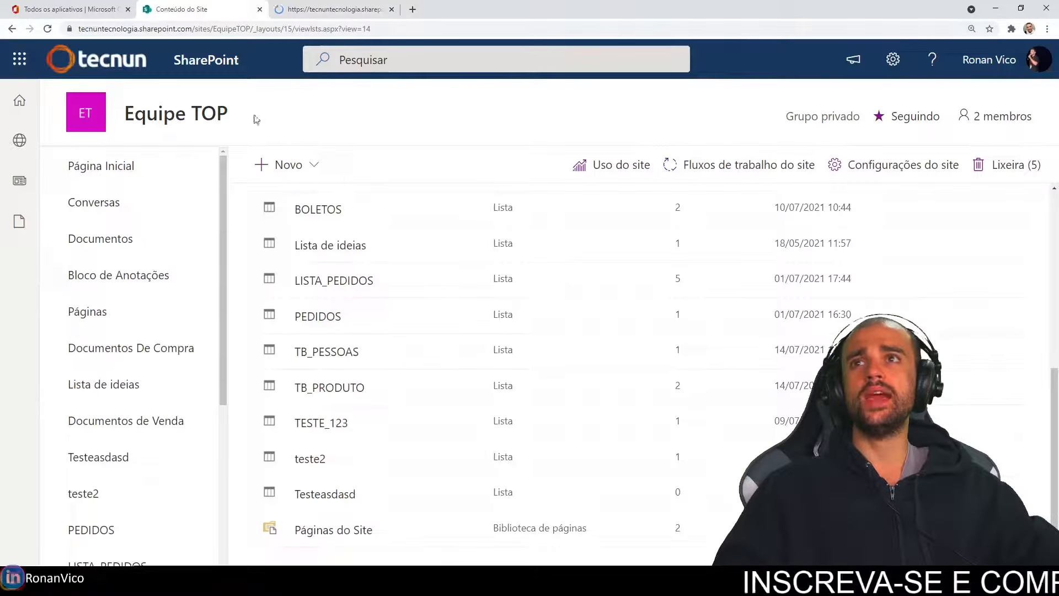
pyautogui.click(346, 389)
# Compare how the TB_PRODUTO list is presented in SharePoint and in Microsoft Lists.
pyautogui.click(446, 12)
pyautogui.click(358, 8)
pyautogui.click(446, 8)
pyautogui.click(359, 6)
pyautogui.click(451, 6)
pyautogui.click(373, 6)
pyautogui.click(462, 8)
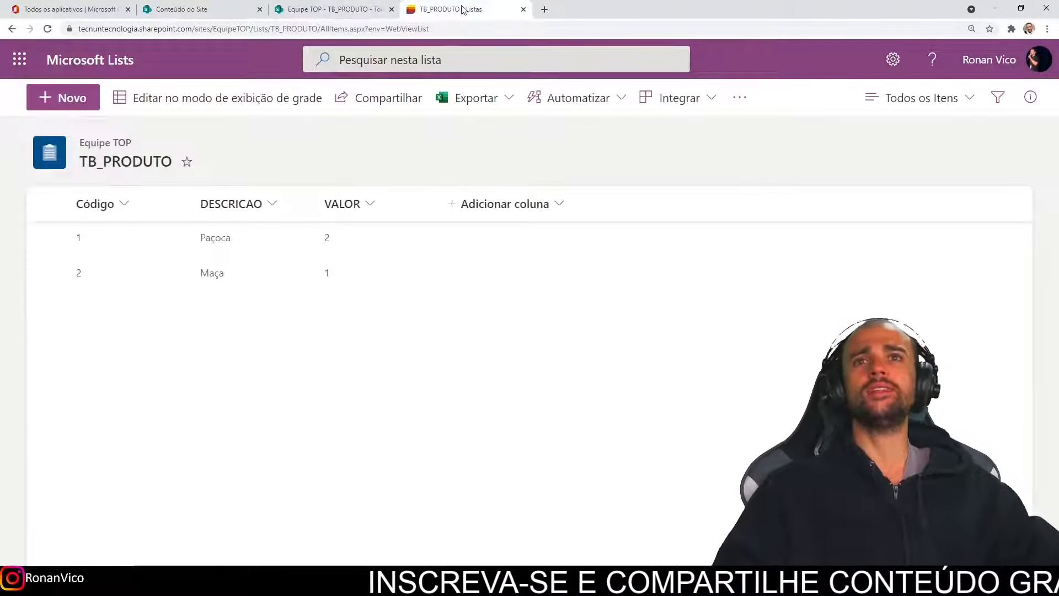
pyautogui.click(356, 6)
pyautogui.click(516, 5)
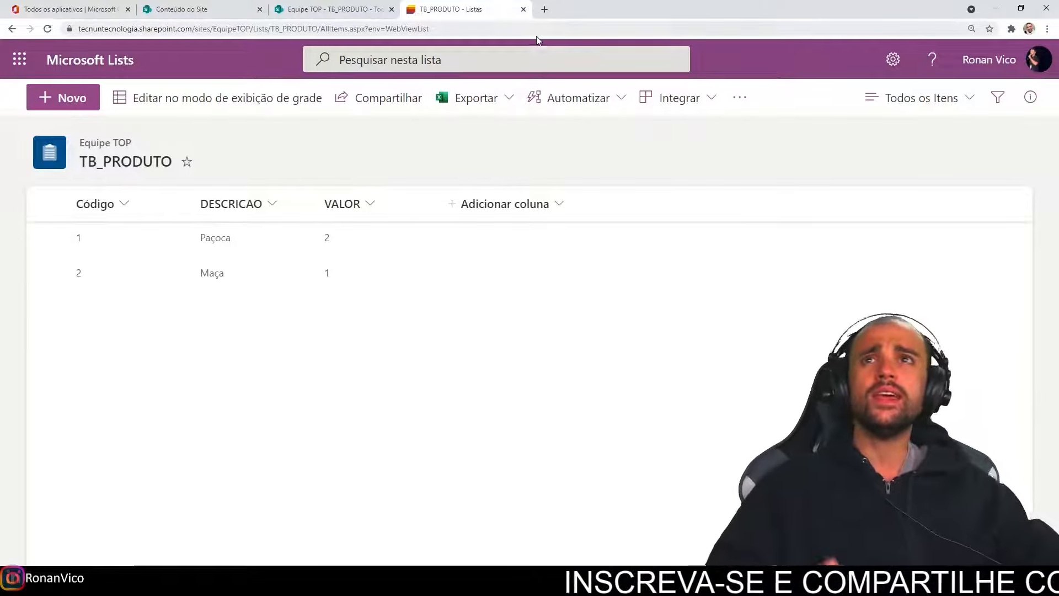
# Start a new list from the Microsoft Lists home page and preview the columns of the Controlador de Problemas template.
pyautogui.click(104, 62)
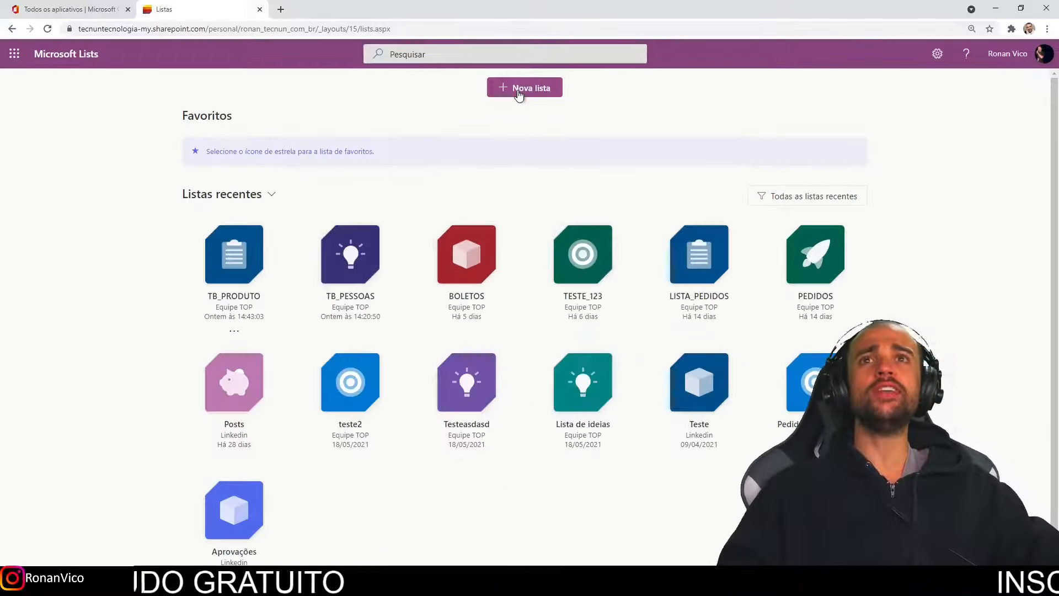
pyautogui.click(521, 84)
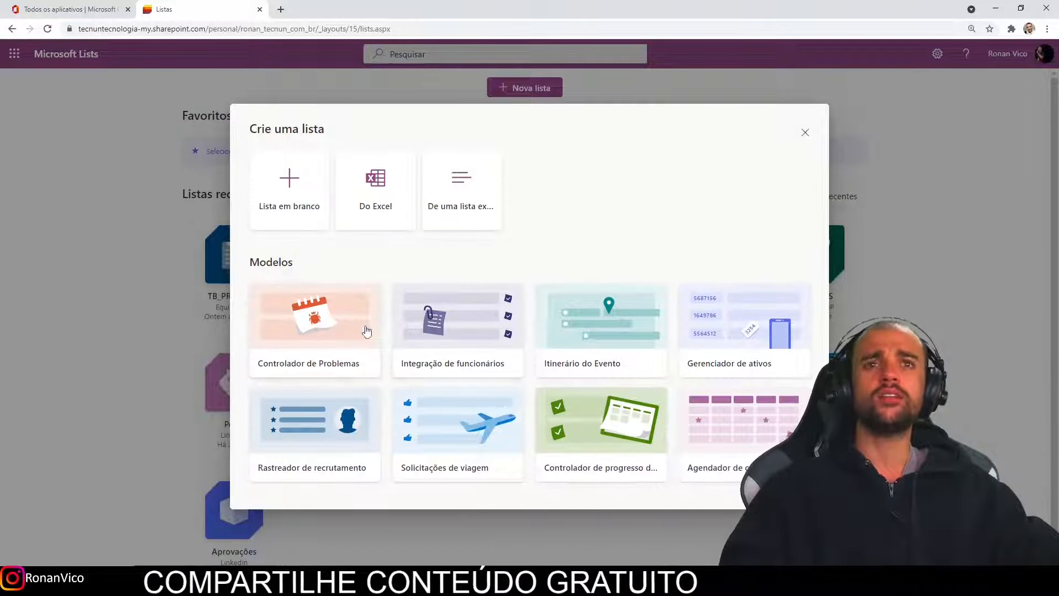
pyautogui.click(337, 333)
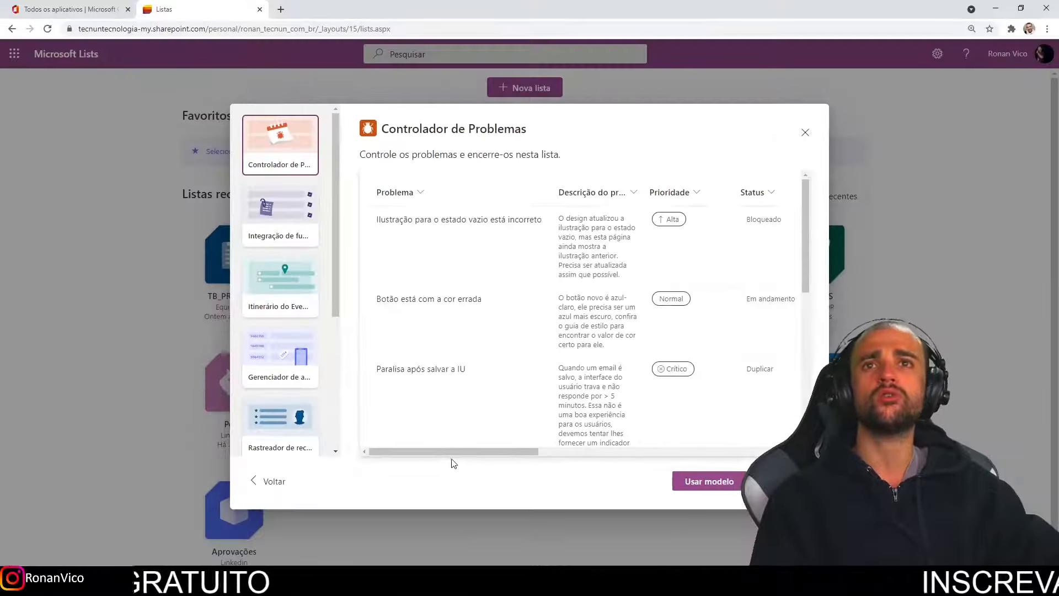
pyautogui.moveTo(452, 456); pyautogui.dragTo(585, 458)
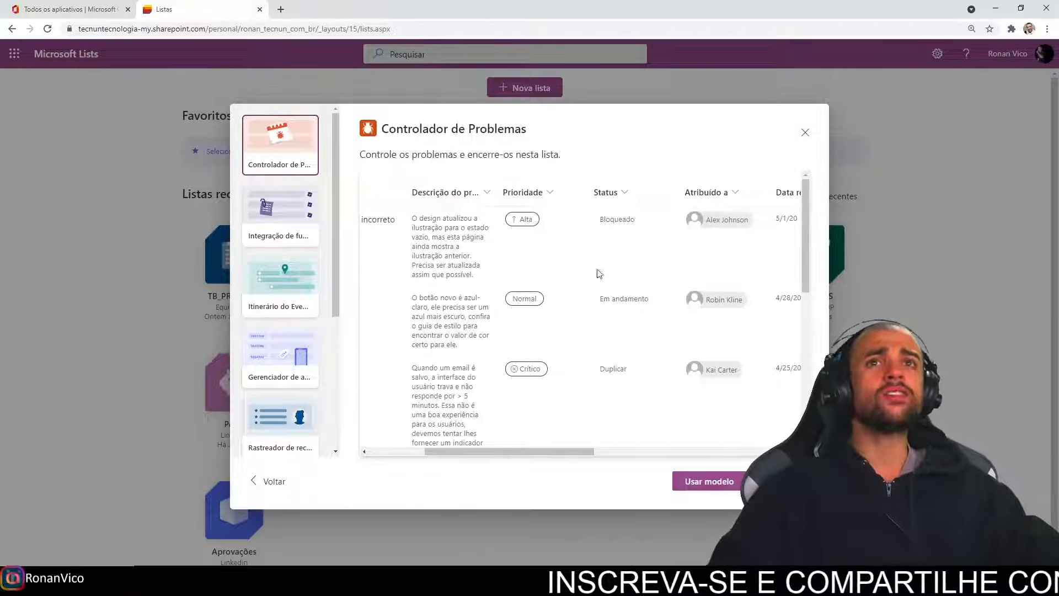
pyautogui.moveTo(583, 453); pyautogui.dragTo(715, 455)
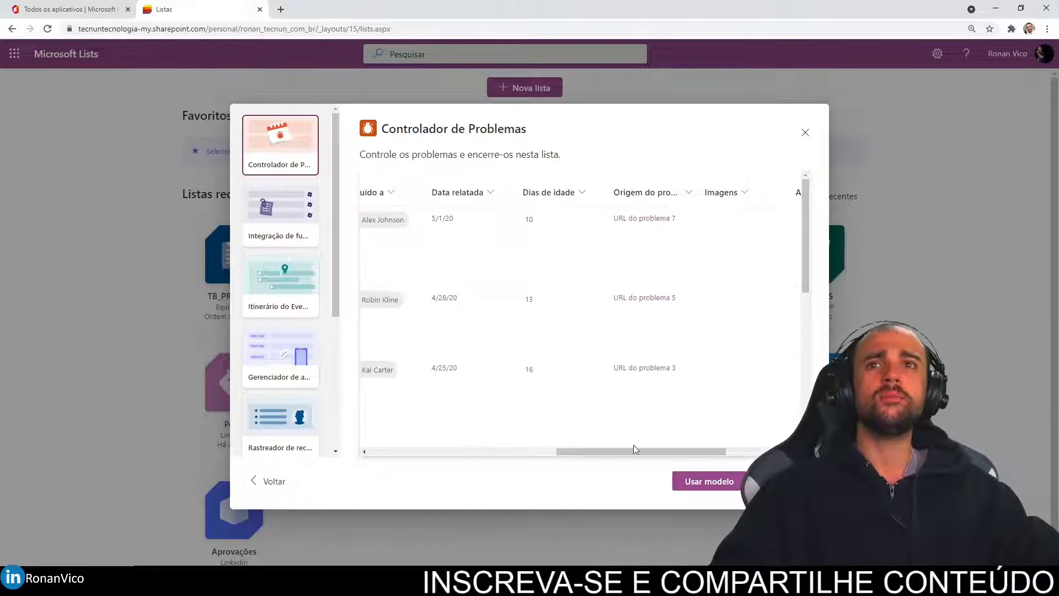
pyautogui.moveTo(634, 449); pyautogui.dragTo(625, 449)
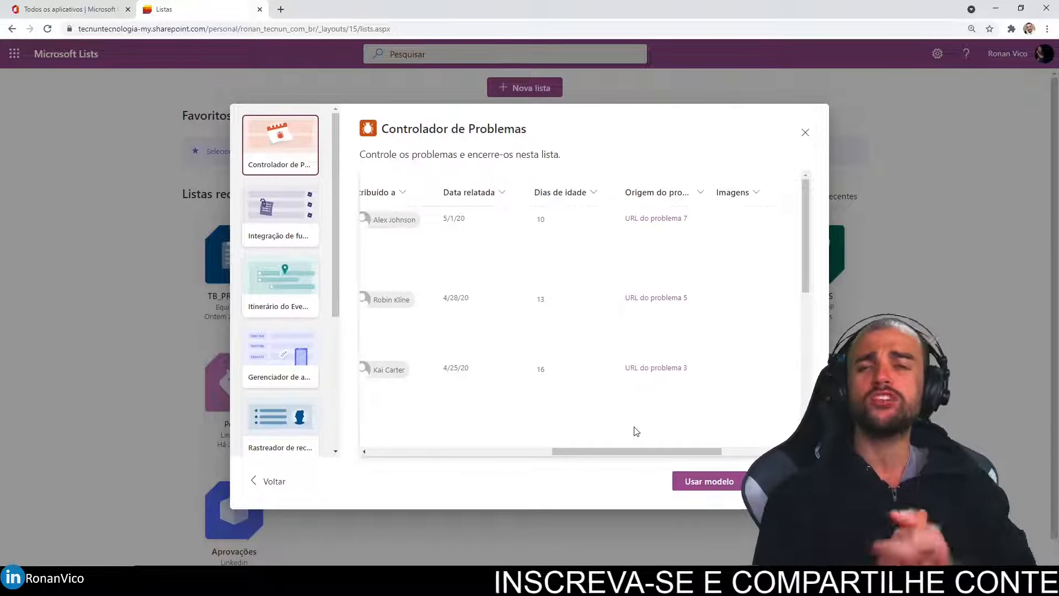
# Open To Do and Planner from the Office 365 apps page, placing To Do ahead of Planner among the browser tabs.
pyautogui.click(83, 9)
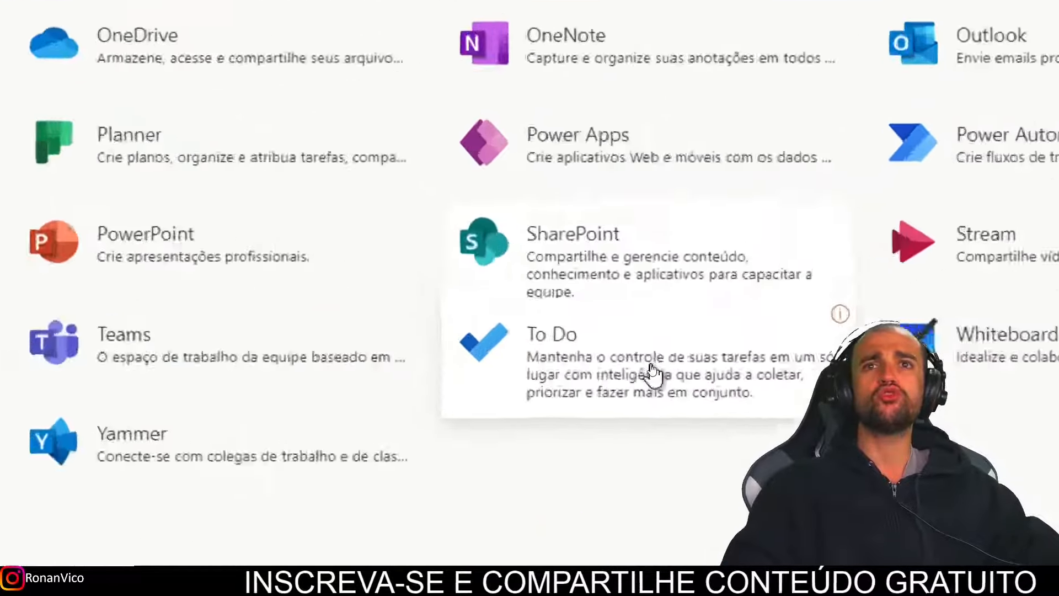
pyautogui.click(643, 359)
pyautogui.click(83, 9)
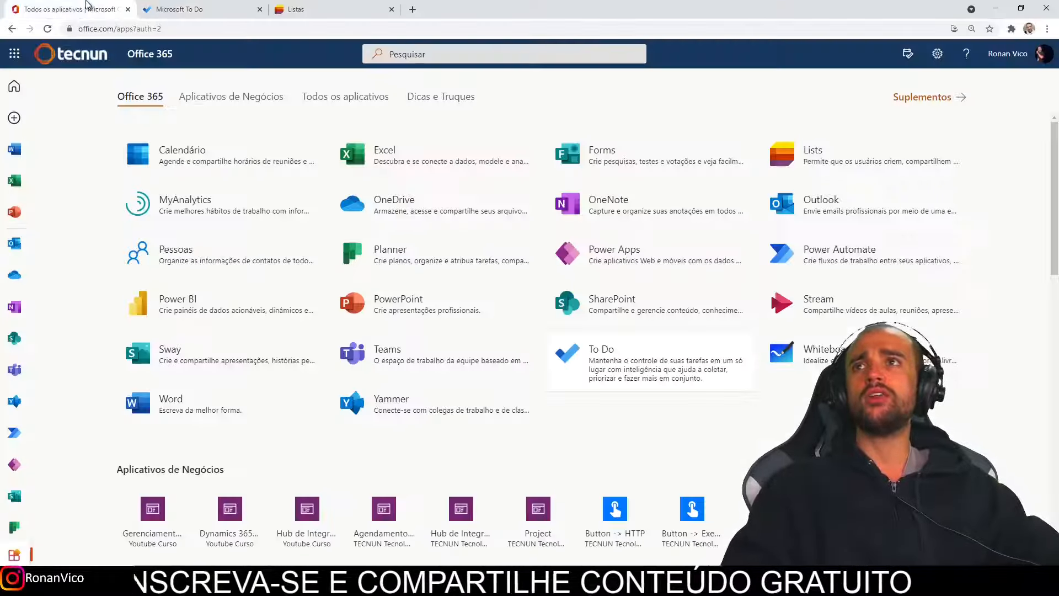
pyautogui.click(816, 345)
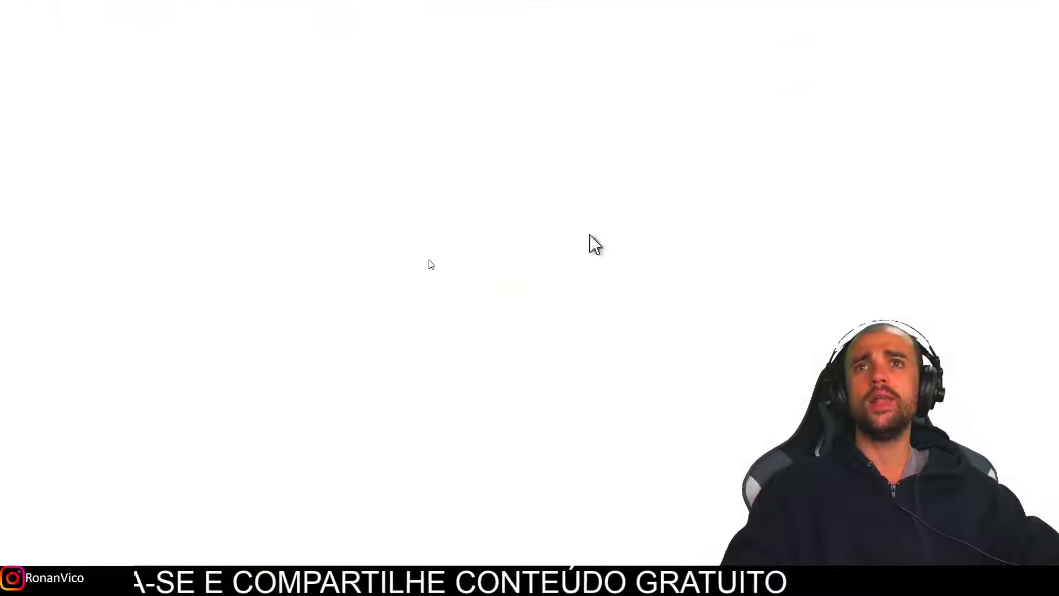
pyautogui.click(292, 6)
pyautogui.moveTo(293, 5); pyautogui.dragTo(198, 8)
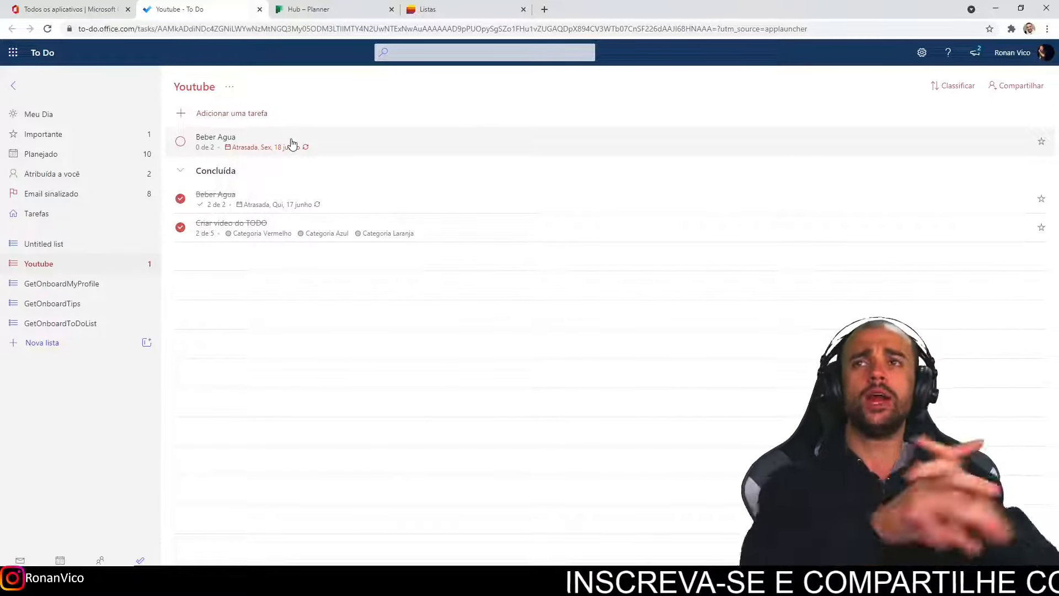
# Switch to Planner and open the Projetos plan to examine its task board.
pyautogui.click(309, 10)
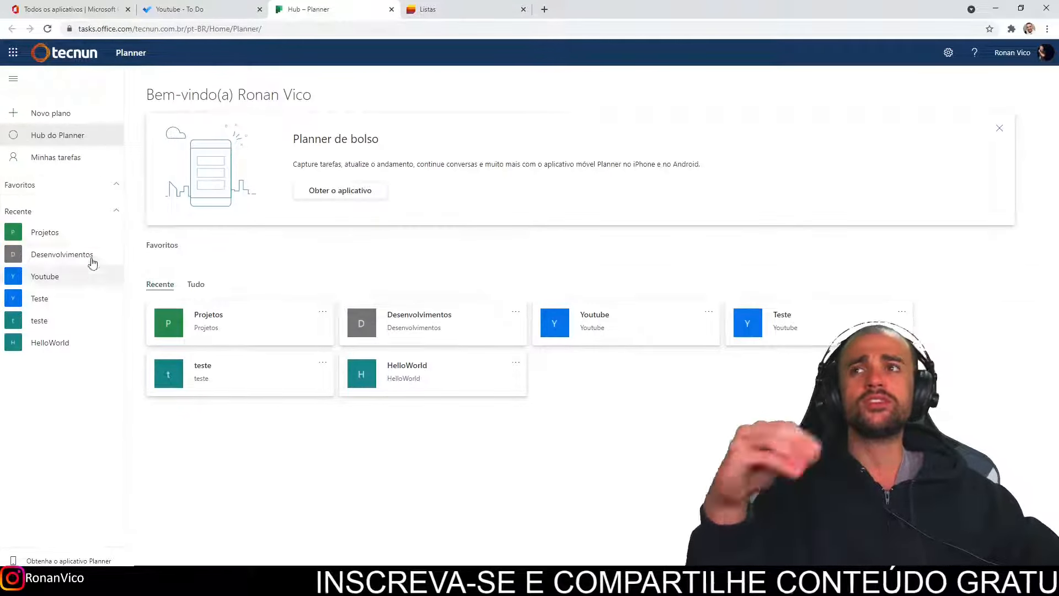
pyautogui.click(66, 234)
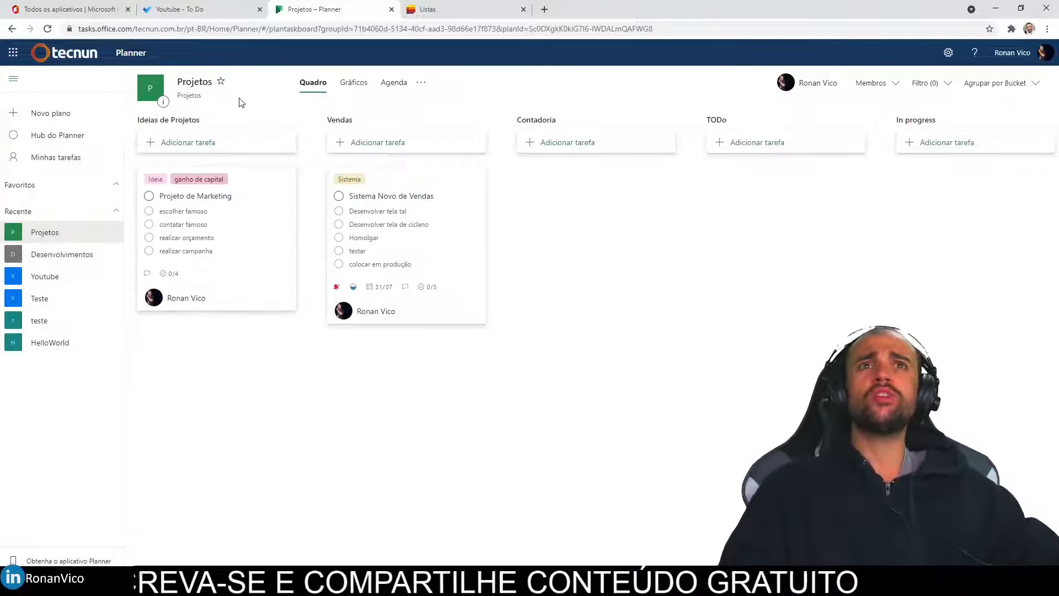
pyautogui.moveTo(128, 56)
pyautogui.mouseDown()
pyautogui.moveTo(104, 274)
pyautogui.moveTo(499, 435)
pyautogui.moveTo(501, 147)
pyautogui.moveTo(171, 76)
pyautogui.mouseUp()
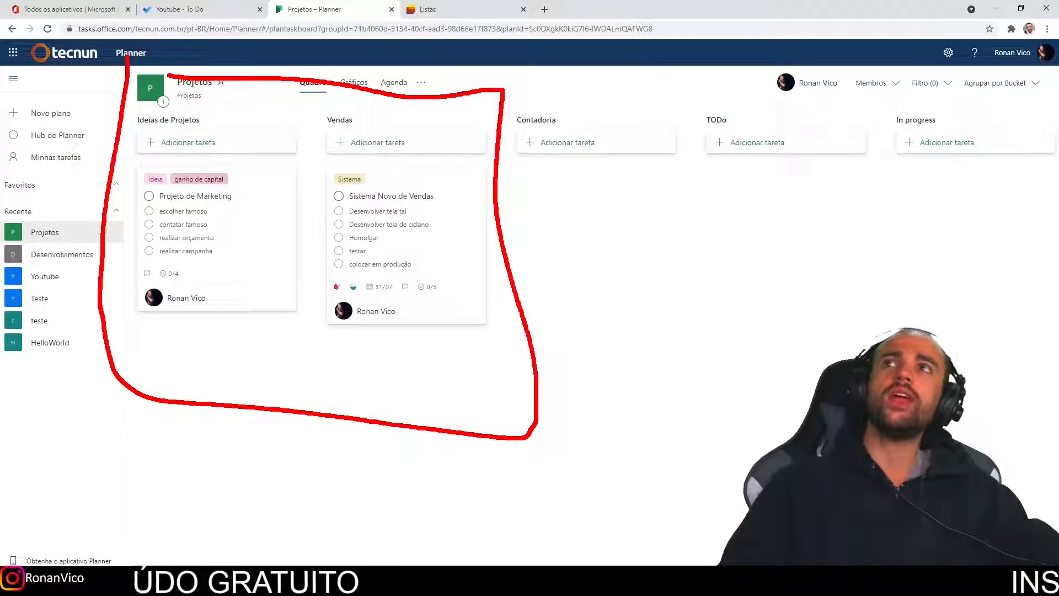
pyautogui.press('Escape')
# Compare the first columns of the Controlador de Problemas template in Lists with the Projetos board in Planner.
pyautogui.click(427, 10)
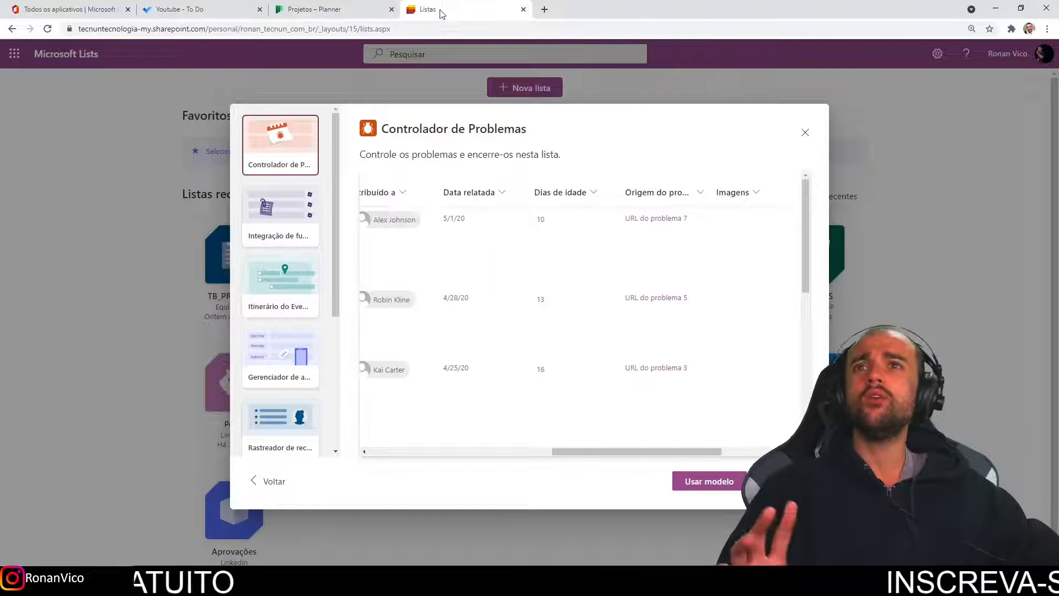
pyautogui.moveTo(591, 452); pyautogui.dragTo(372, 456)
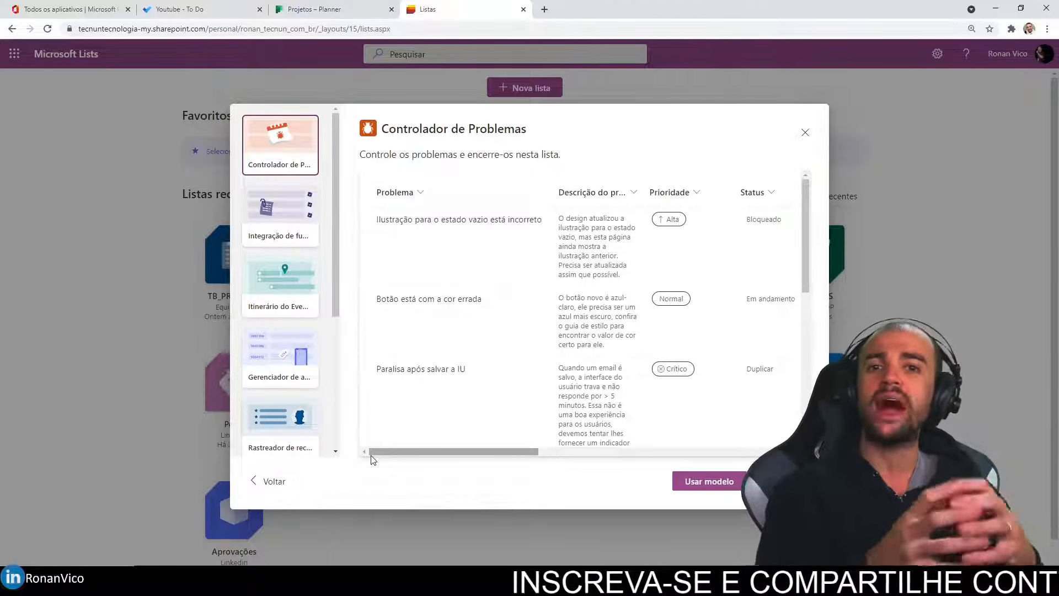
pyautogui.click(320, 9)
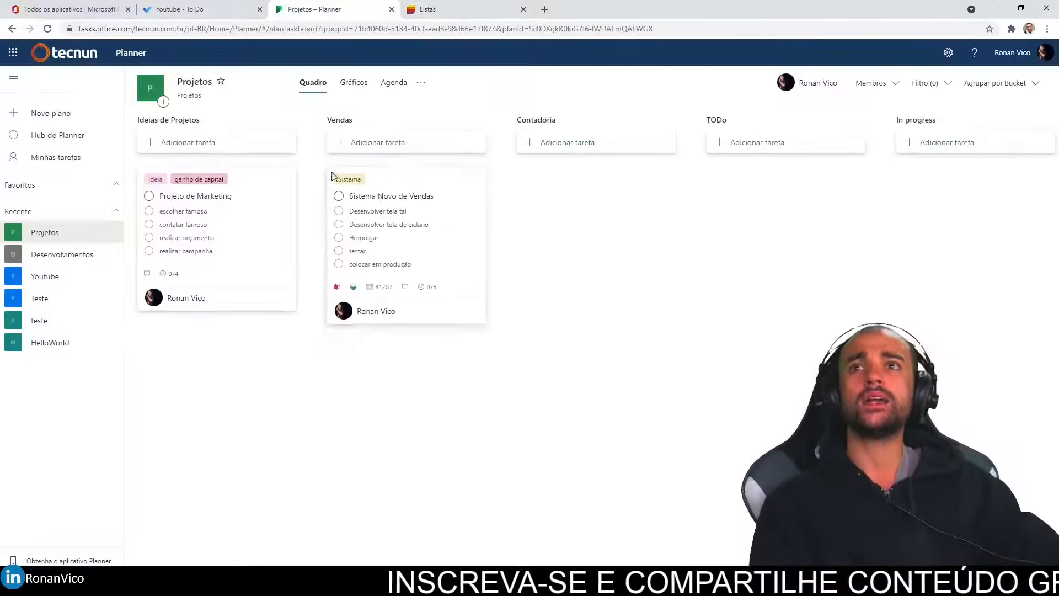
# Open the Sistema Novo de Vendas task in Planner and examine its bucket, progress, priority and date fields.
pyautogui.click(413, 182)
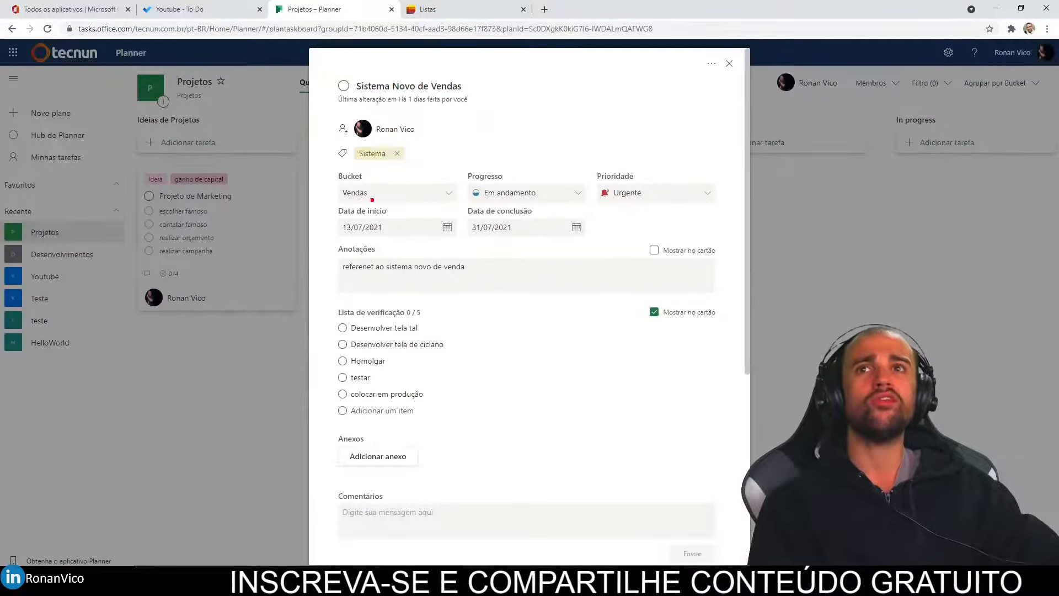
pyautogui.moveTo(336, 162); pyautogui.dragTo(333, 193)
pyautogui.moveTo(465, 153); pyautogui.dragTo(469, 180)
pyautogui.moveTo(599, 144); pyautogui.dragTo(612, 207)
pyautogui.moveTo(318, 194); pyautogui.dragTo(329, 253)
pyautogui.moveTo(457, 210); pyautogui.dragTo(464, 239)
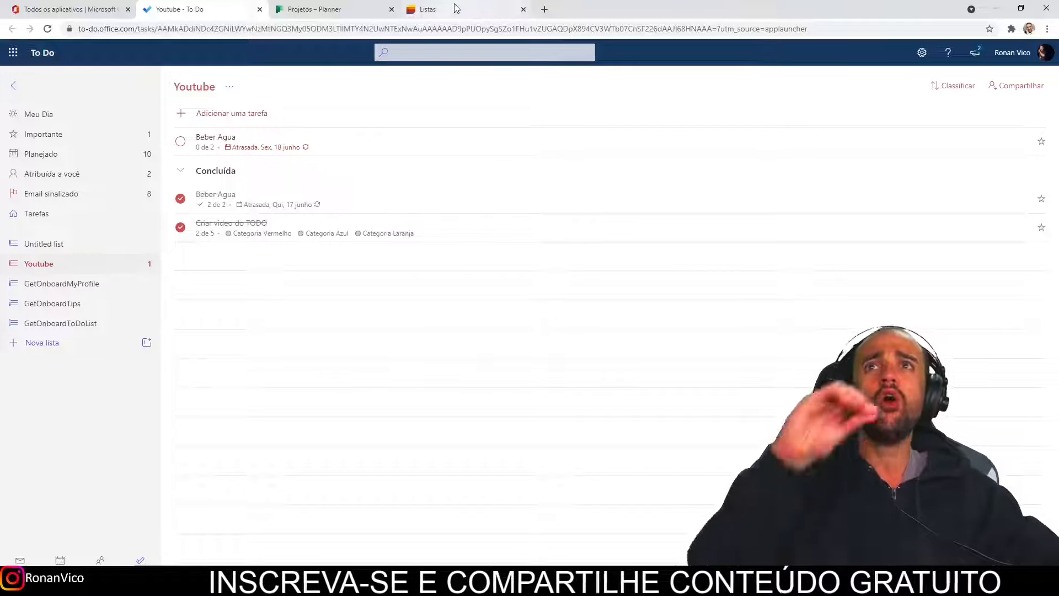
# Switch back to Lists, preview the columns of the Solicitações de viagem template and use it for the new list.
pyautogui.click(456, 15)
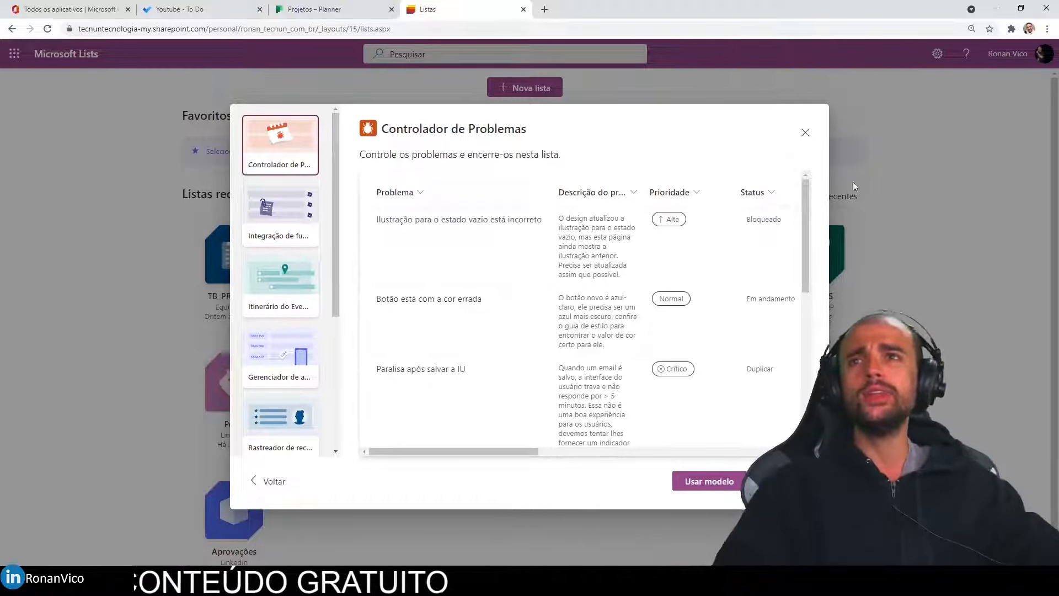
pyautogui.scroll(-4, 329, 277)
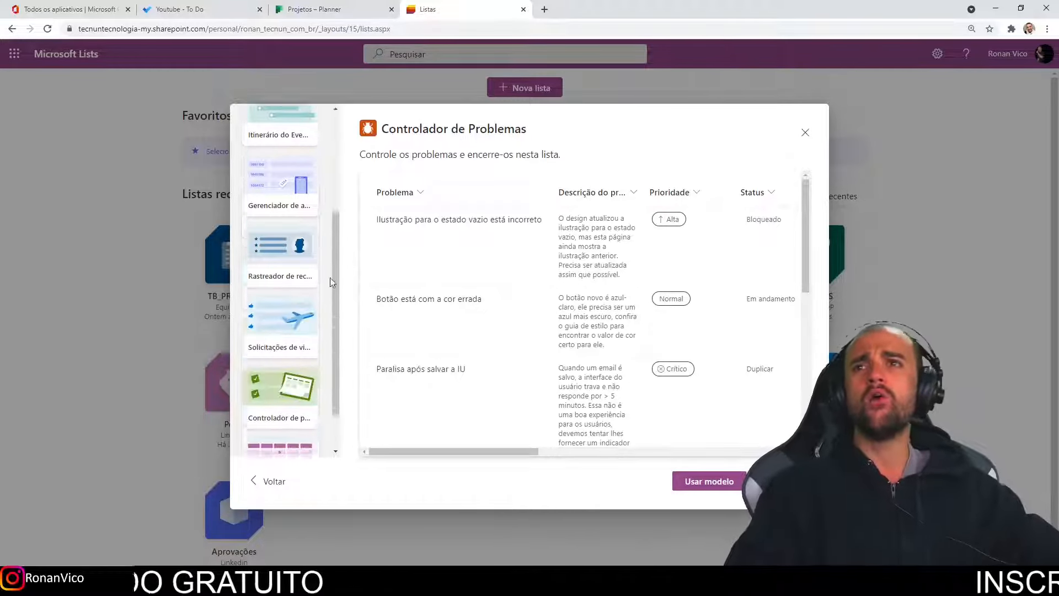
pyautogui.click(300, 331)
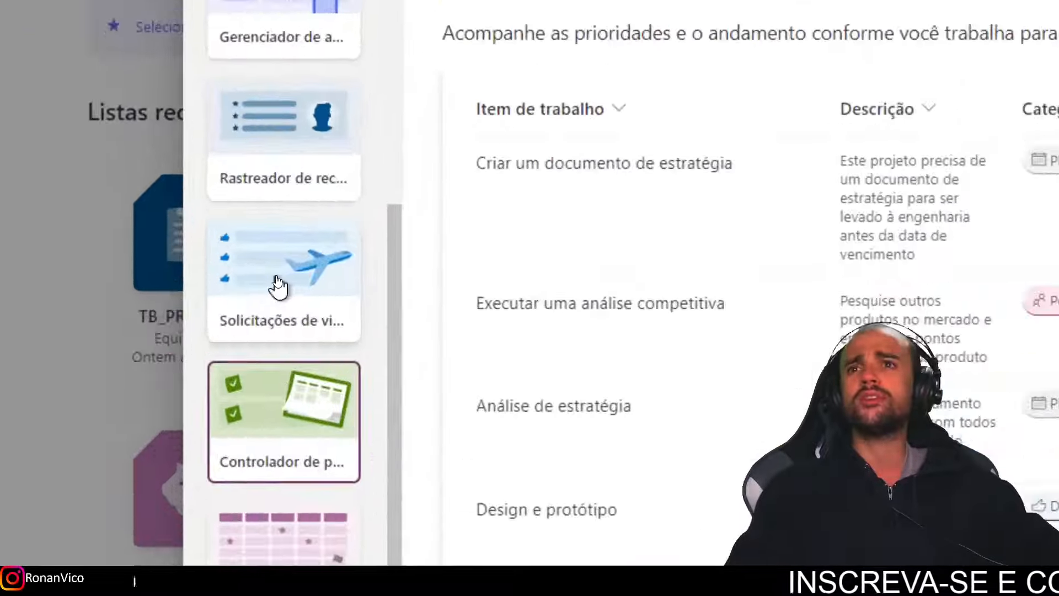
pyautogui.click(277, 282)
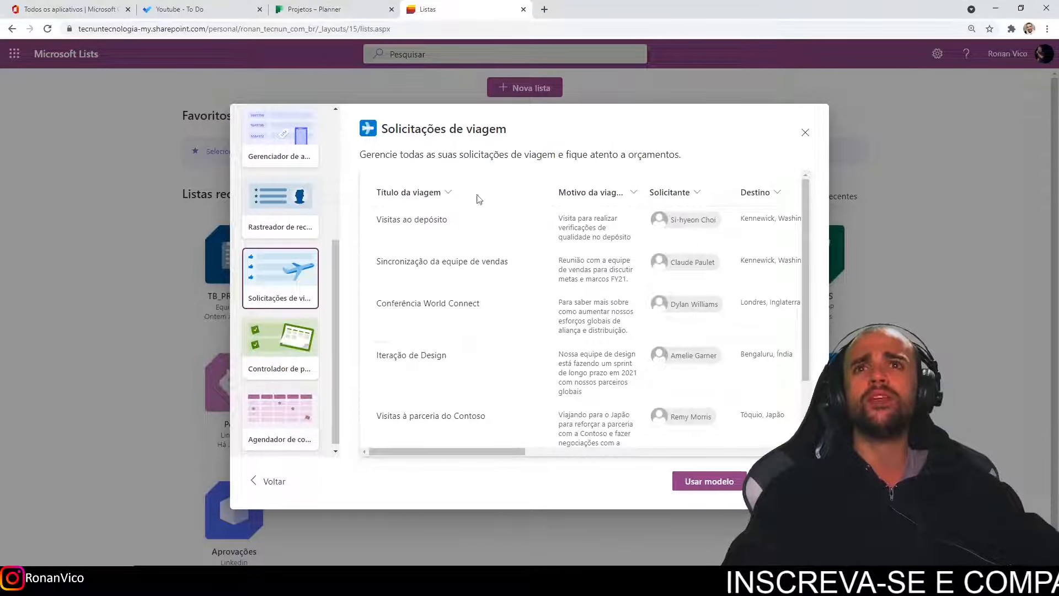
pyautogui.moveTo(469, 450); pyautogui.dragTo(711, 450)
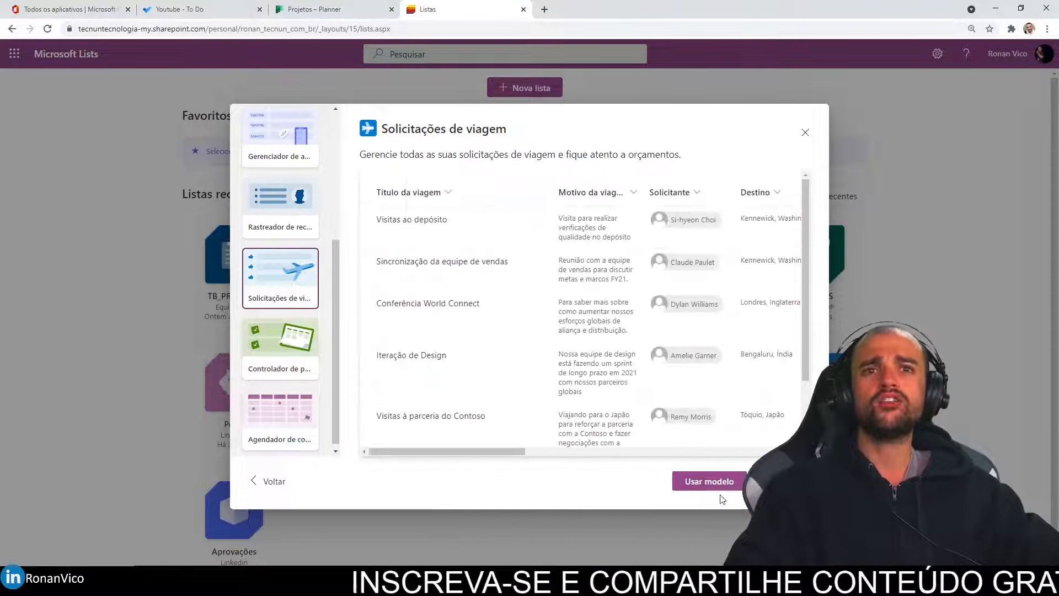
pyautogui.click(711, 482)
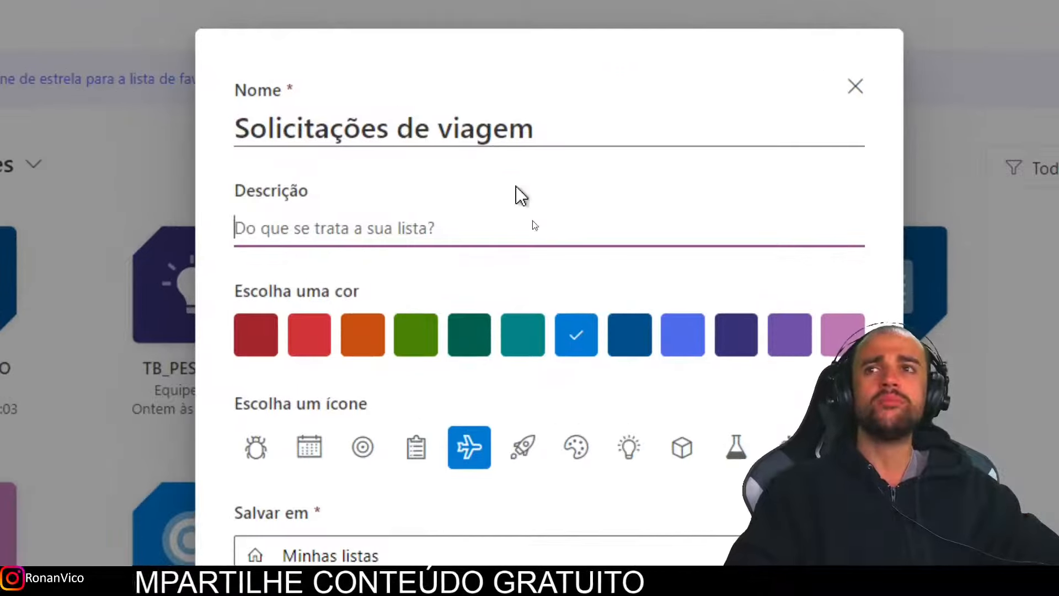
# Describe the list as "Quem quer fazer viagem faça uma solicitação aqui" and give it the dark red colour and rocket icon.
pyautogui.click(507, 234)
pyautogui.write('S')
pyautogui.press('BackSpace')
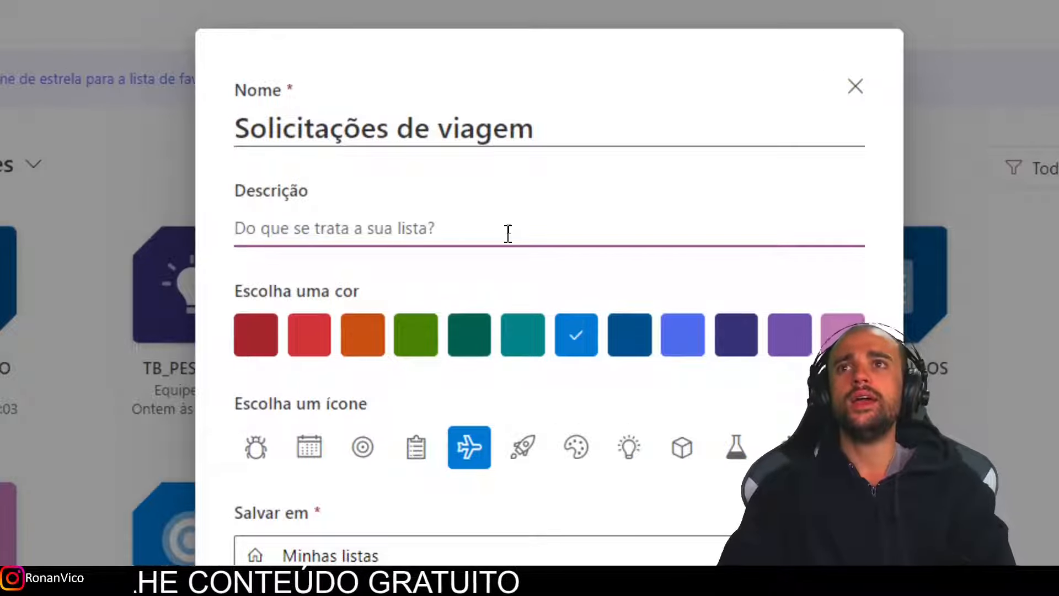
pyautogui.write('Quem quer fazer viage')
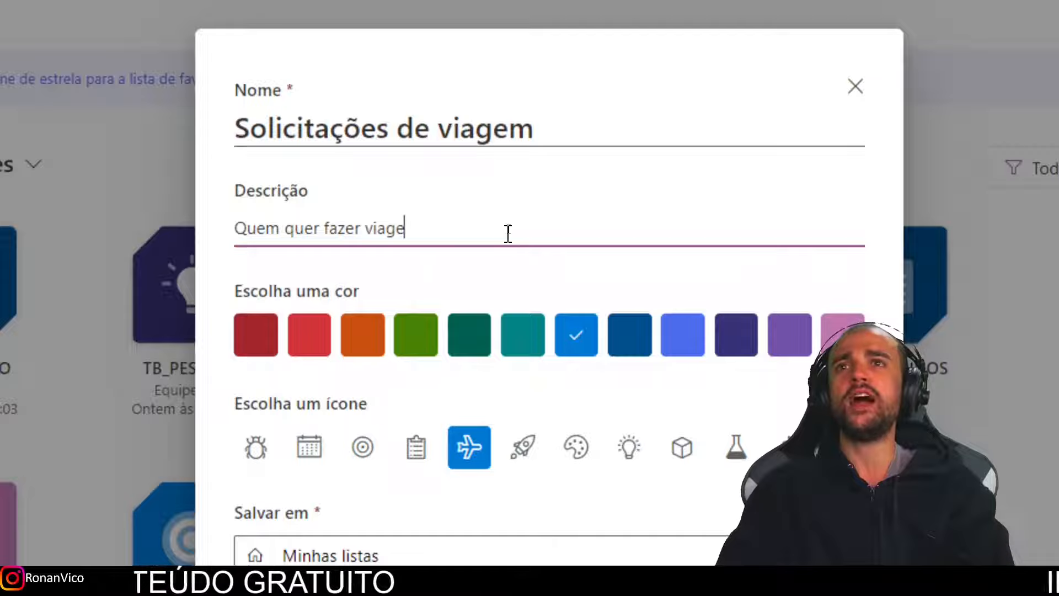
pyautogui.write('m faça uma solicitação aqu')
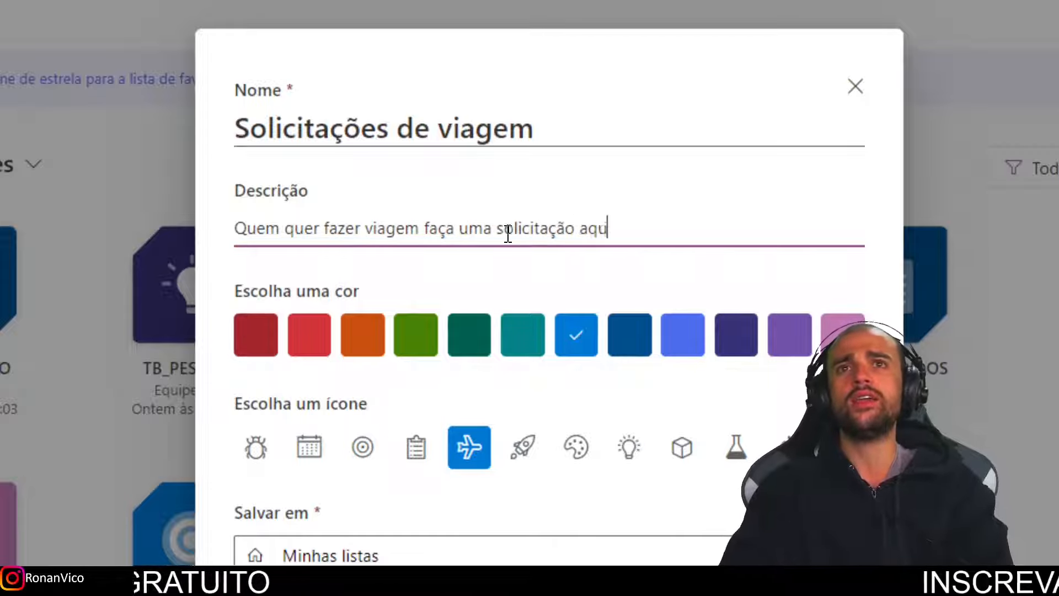
pyautogui.write('i')
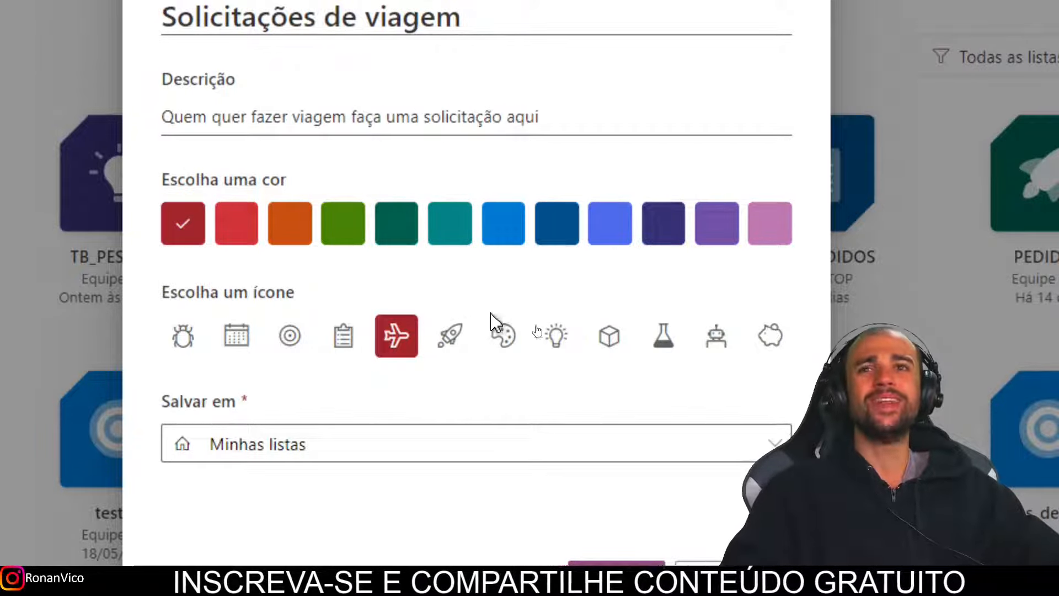
pyautogui.click(468, 338)
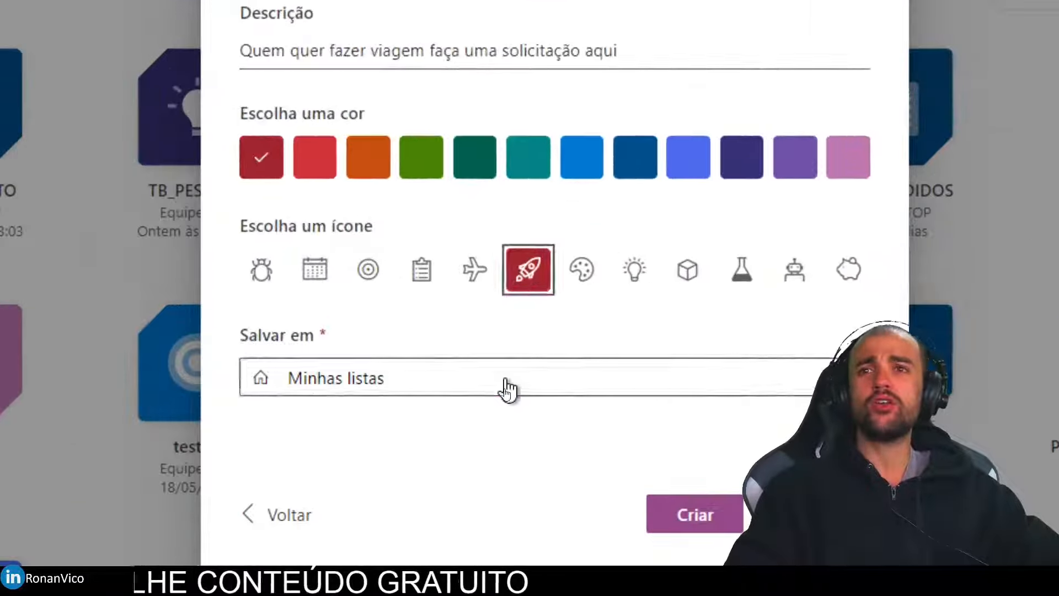
# Review the sites where the list can be saved, keep Minhas listas as the location and create the list.
pyautogui.click(506, 394)
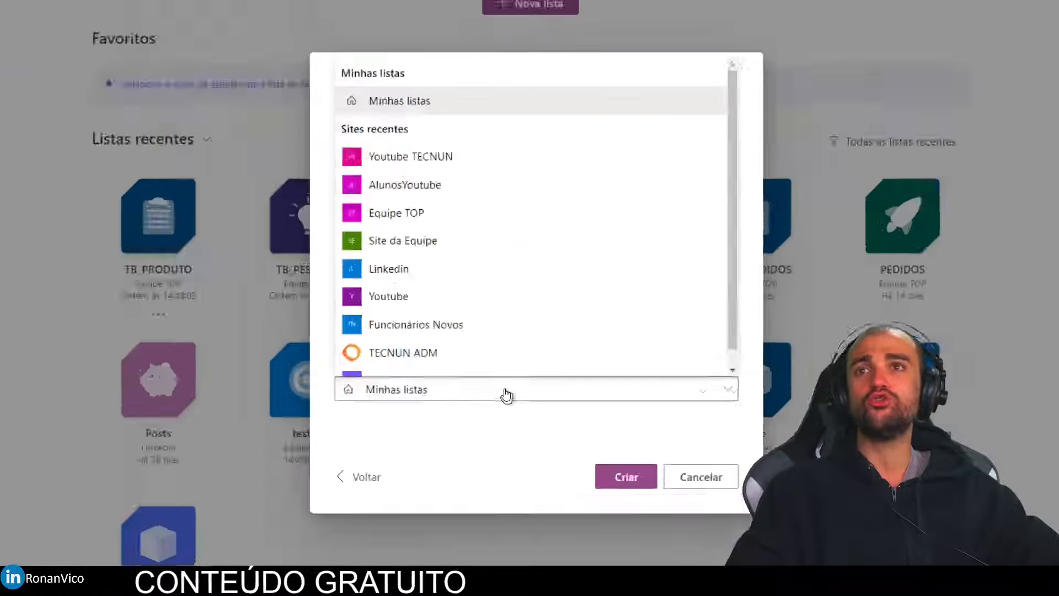
pyautogui.click(507, 393)
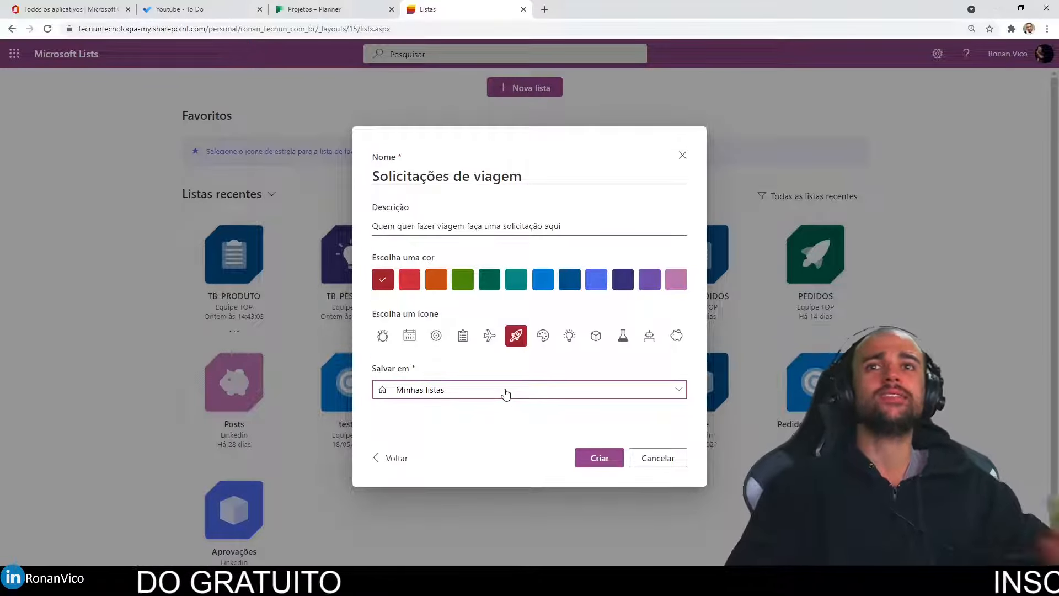
pyautogui.click(505, 393)
pyautogui.scroll(-1, 504, 359)
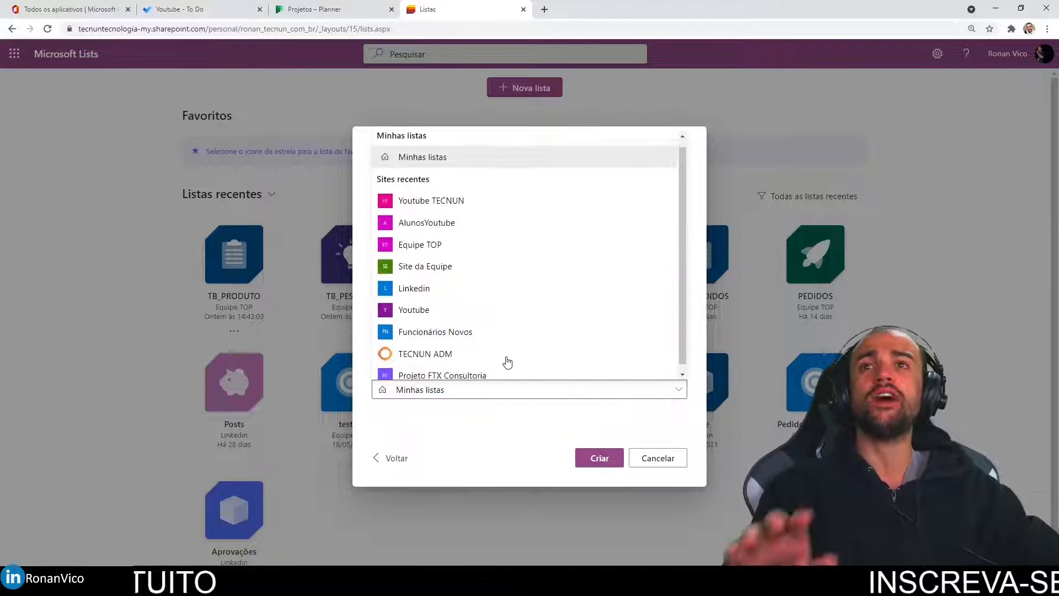
pyautogui.scroll(1, 504, 362)
pyautogui.scroll(-1, 510, 358)
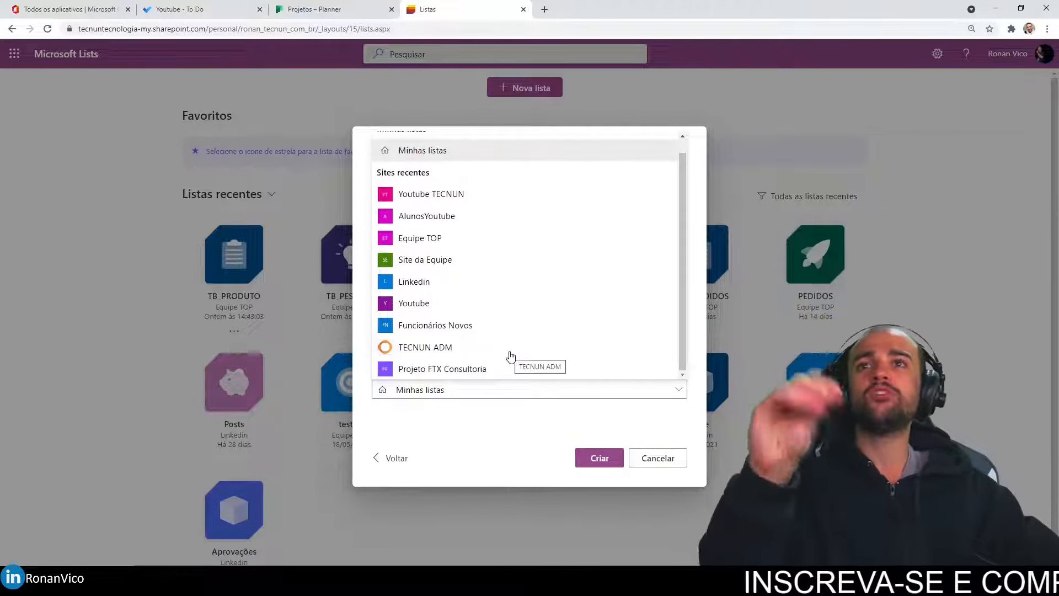
pyautogui.scroll(1, 510, 355)
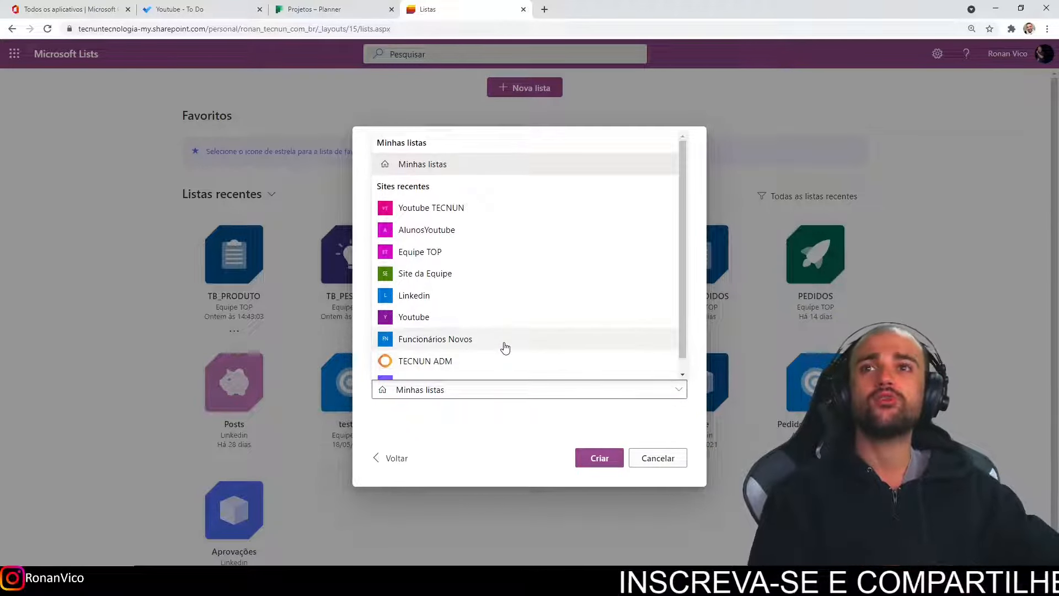
pyautogui.scroll(-1, 505, 348)
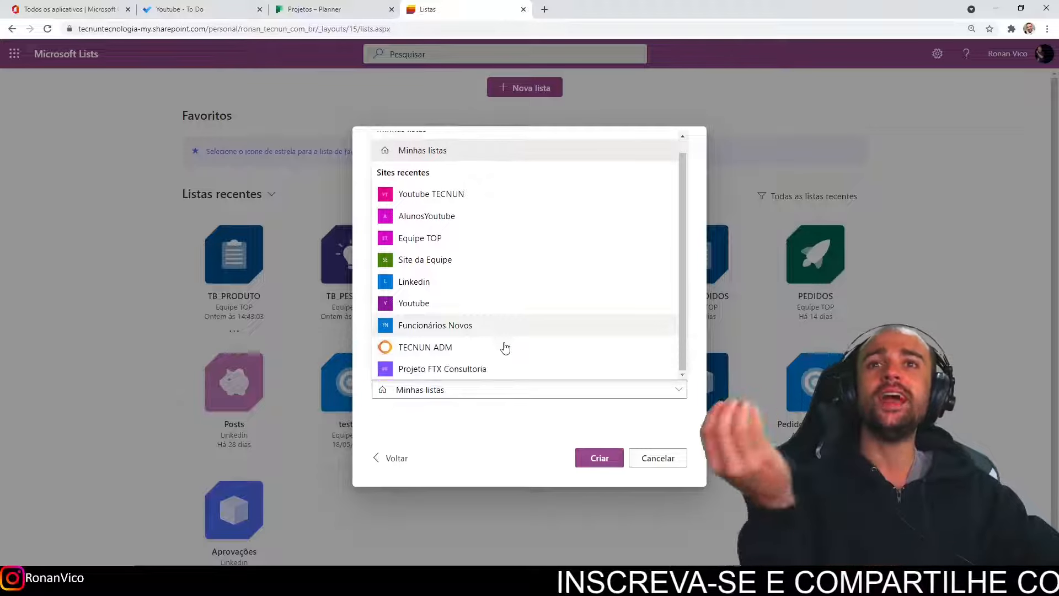
pyautogui.click(554, 392)
pyautogui.click(554, 391)
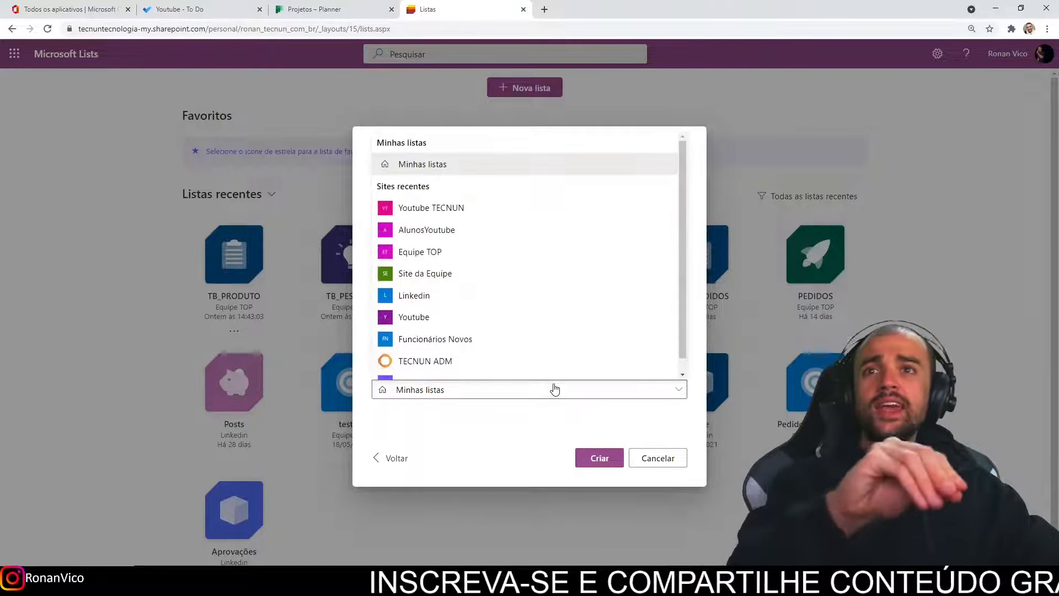
pyautogui.scroll(-1, 553, 367)
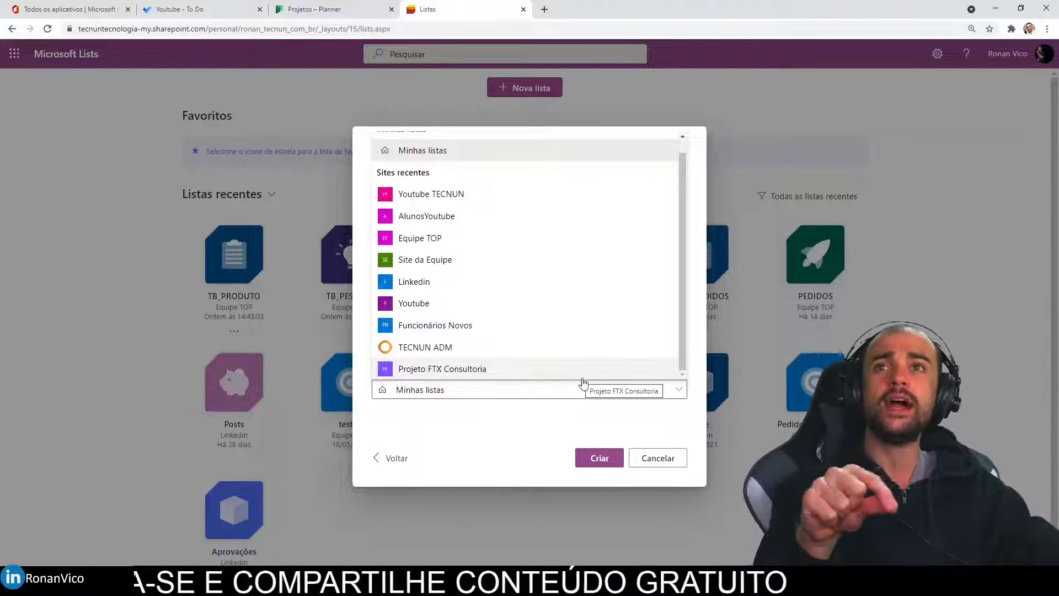
pyautogui.scroll(1, 549, 320)
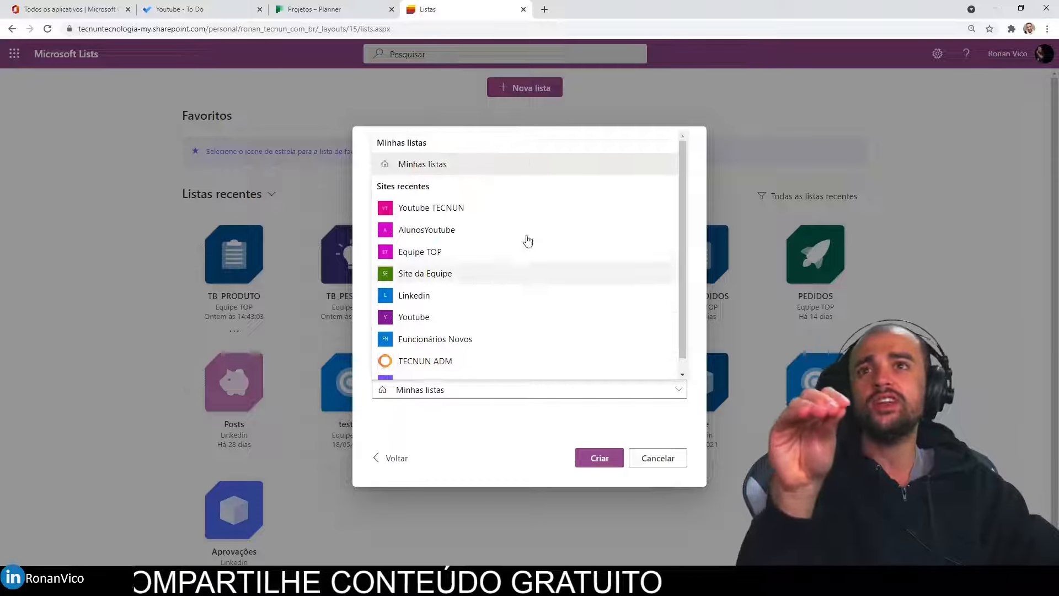
pyautogui.scroll(-1, 518, 373)
pyautogui.click(502, 395)
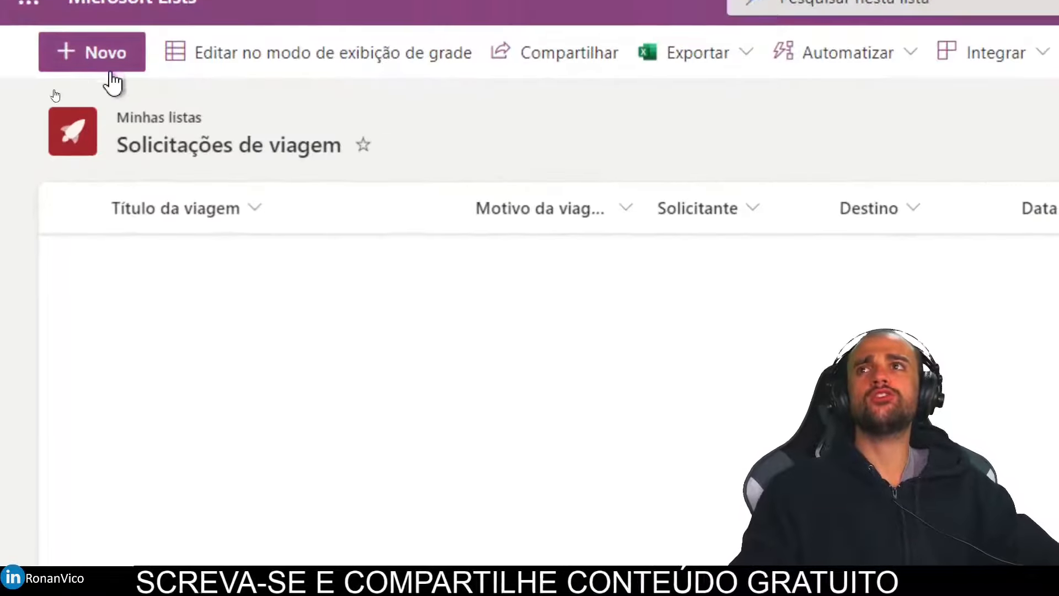
# Start a new travel request titled "Viagem para EUA" and enter client acquisition as the reason for the trip.
pyautogui.click(110, 83)
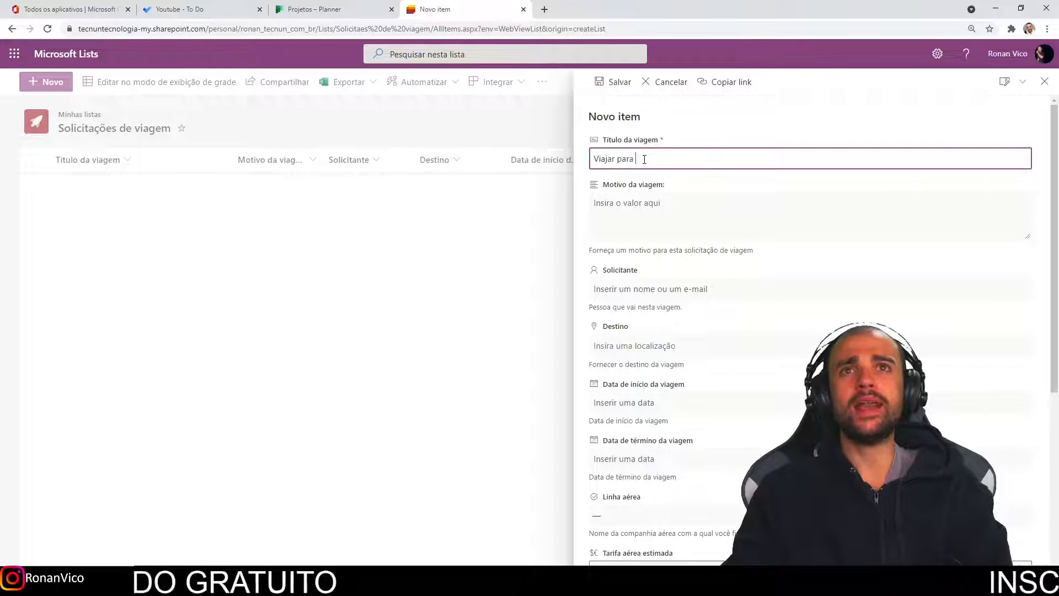
pyautogui.press('Tab')
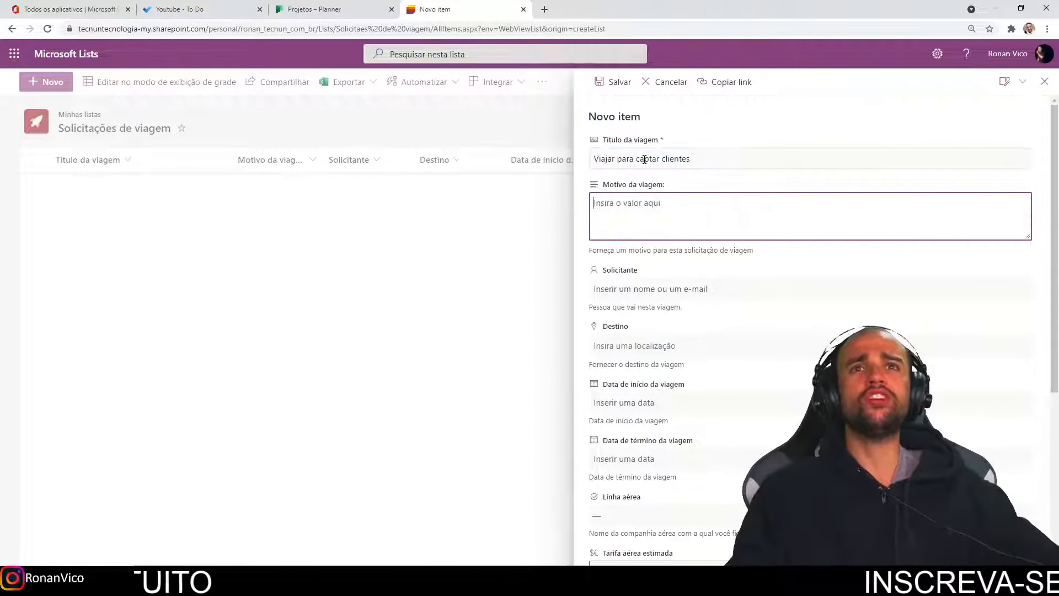
pyautogui.hotkey('shift', 'Tab')
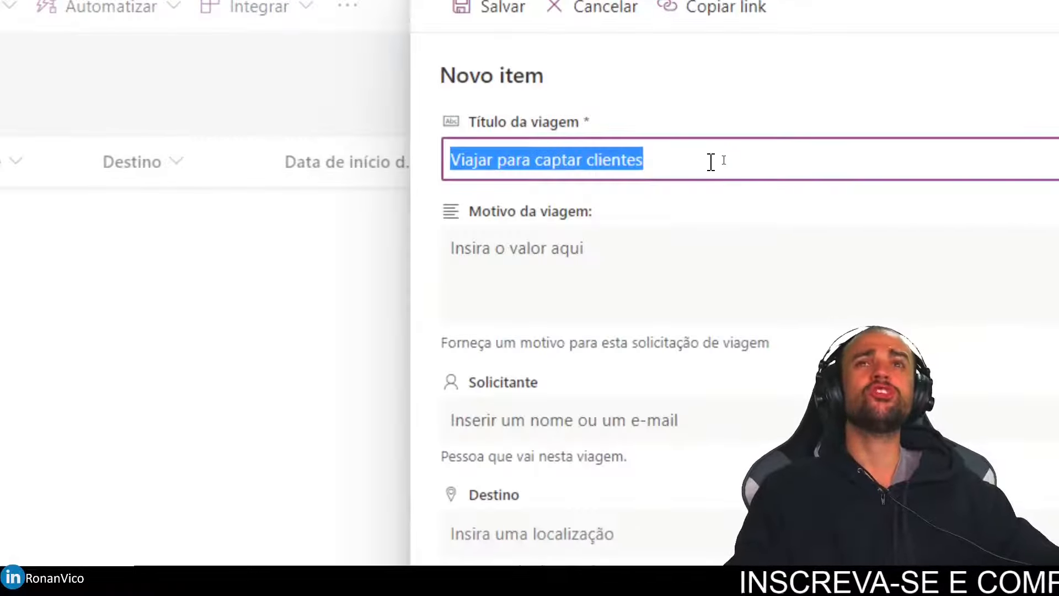
pyautogui.write('Viagem para EUA')
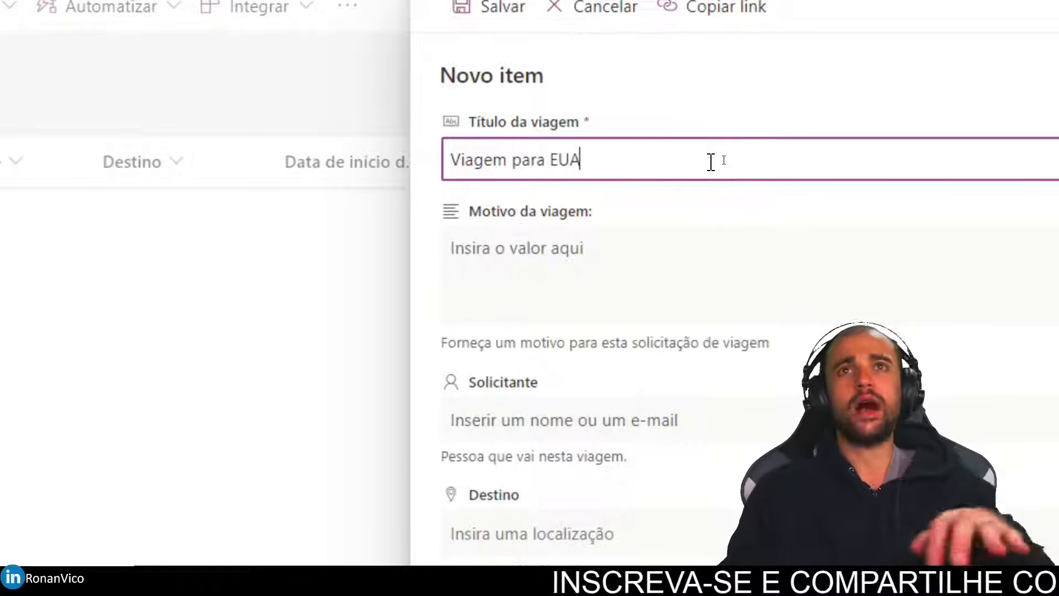
pyautogui.press('Tab')
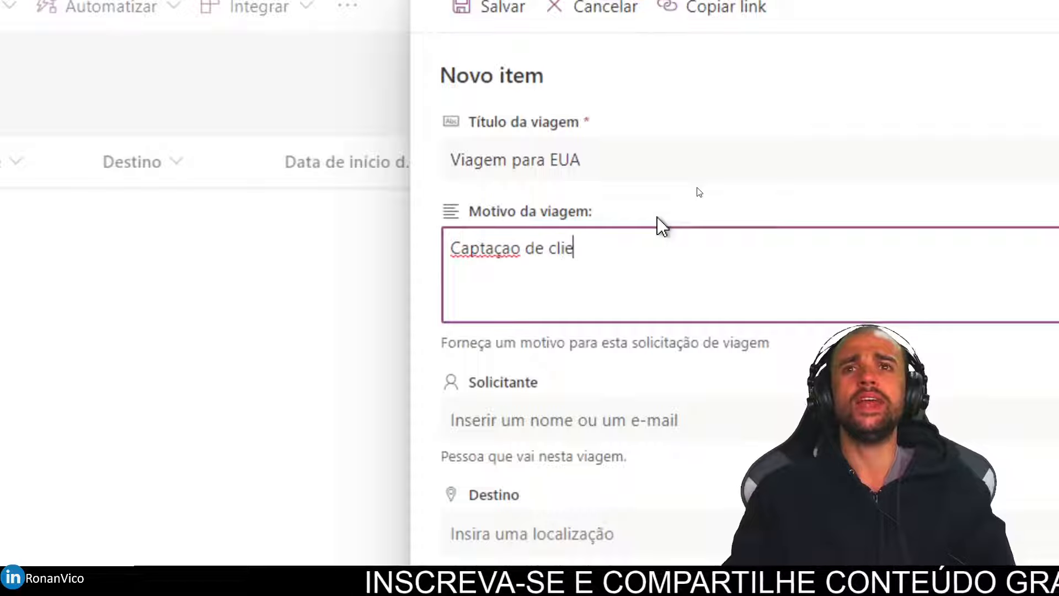
# Fill in the Solicitante field with the requester's name, removing the first entry and selecting the person again from the suggestions.
pyautogui.click(720, 418)
pyautogui.scroll(-2, 725, 418)
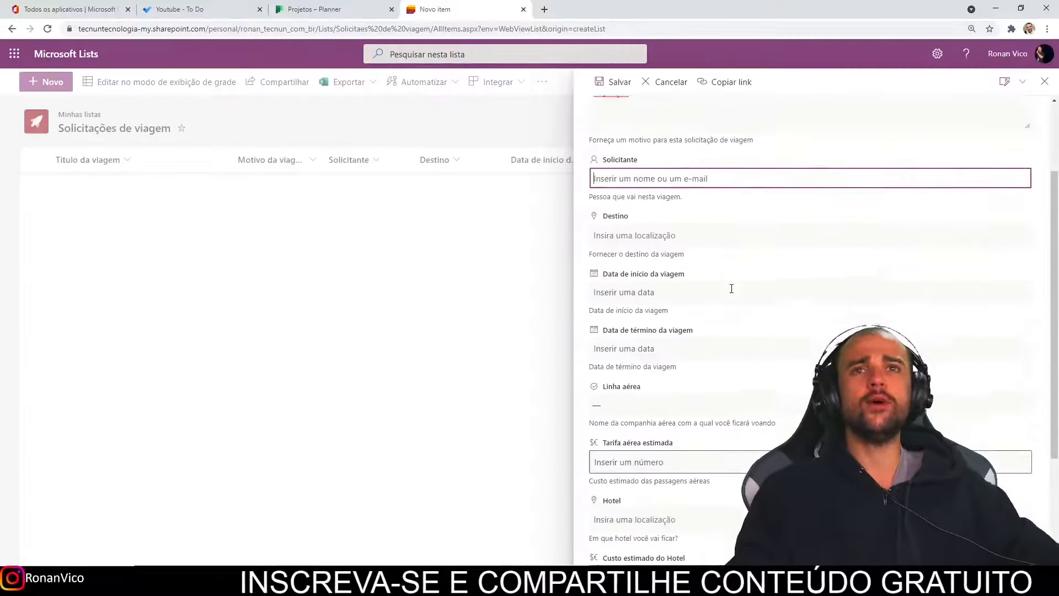
pyautogui.write('Ronan')
pyautogui.click(682, 209)
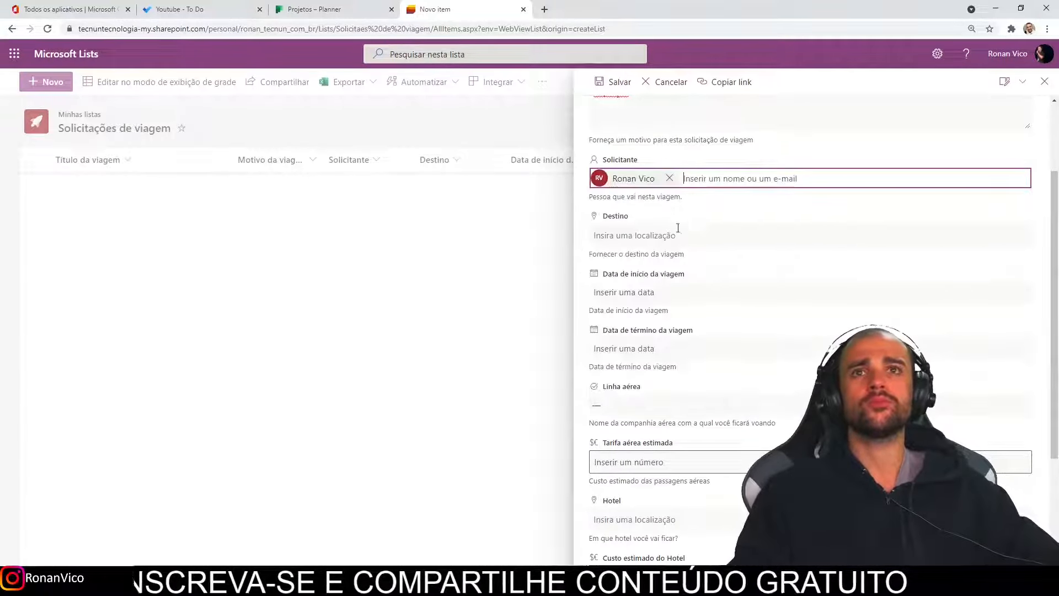
pyautogui.click(669, 177)
pyautogui.write('Ronan')
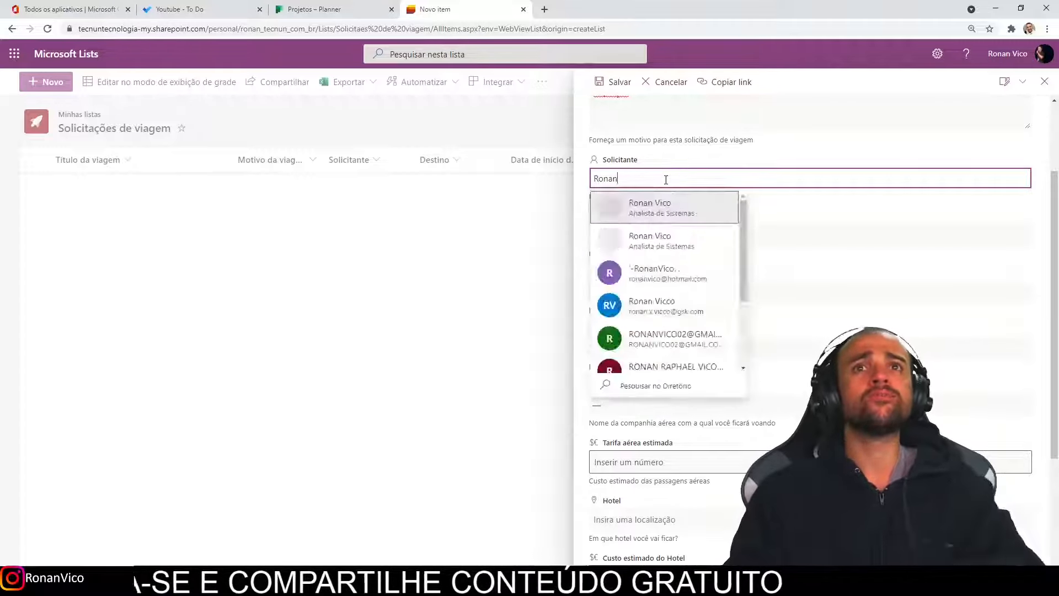
pyautogui.press('Return')
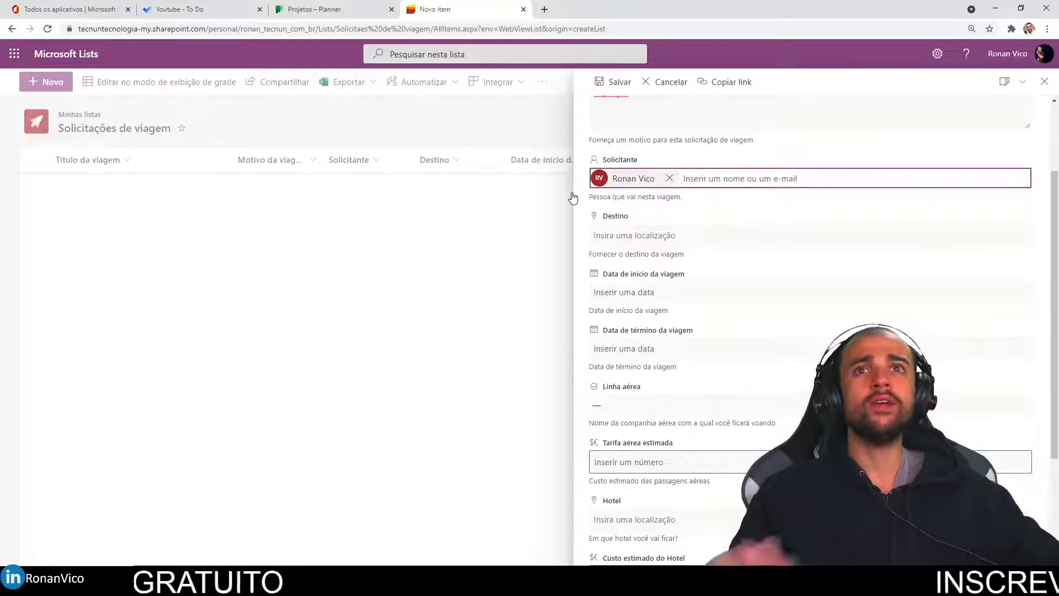
# Set the trip's destination to Nova Iorque, Estados Unidos, by searching the locations for "New York".
pyautogui.click(665, 236)
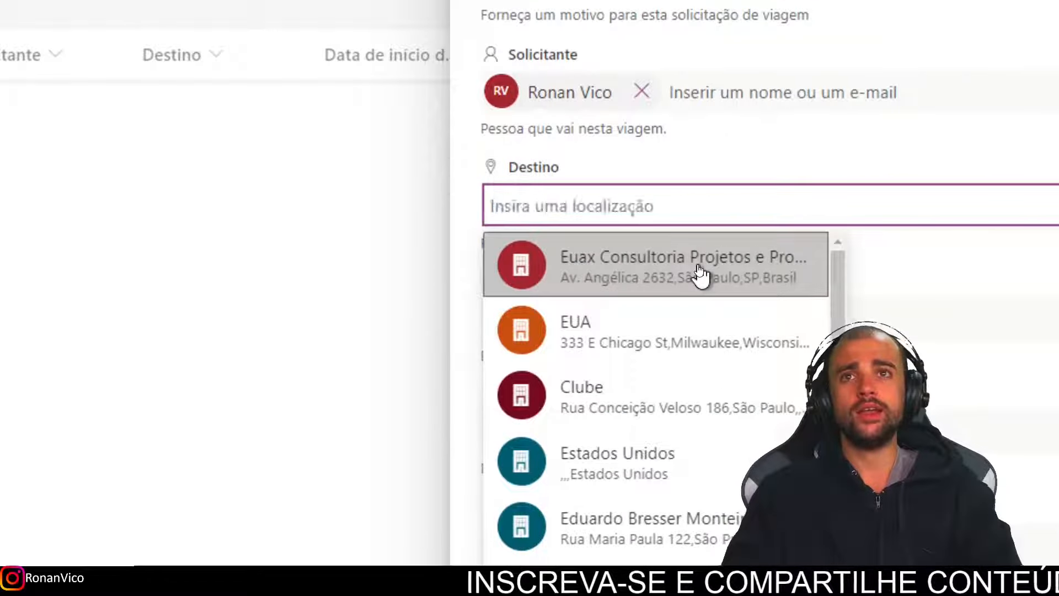
pyautogui.write('New York')
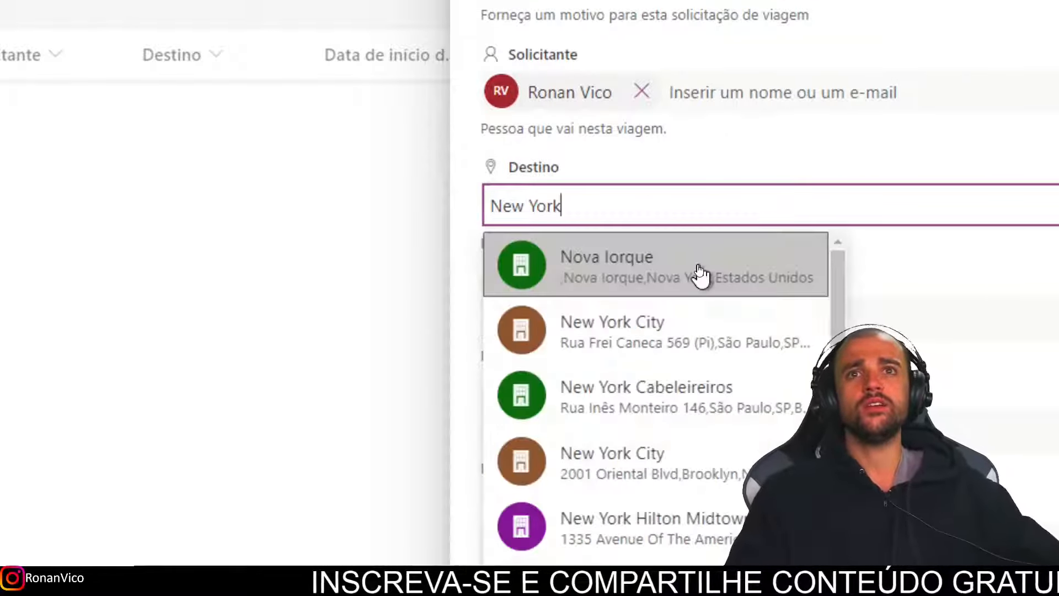
pyautogui.click(717, 267)
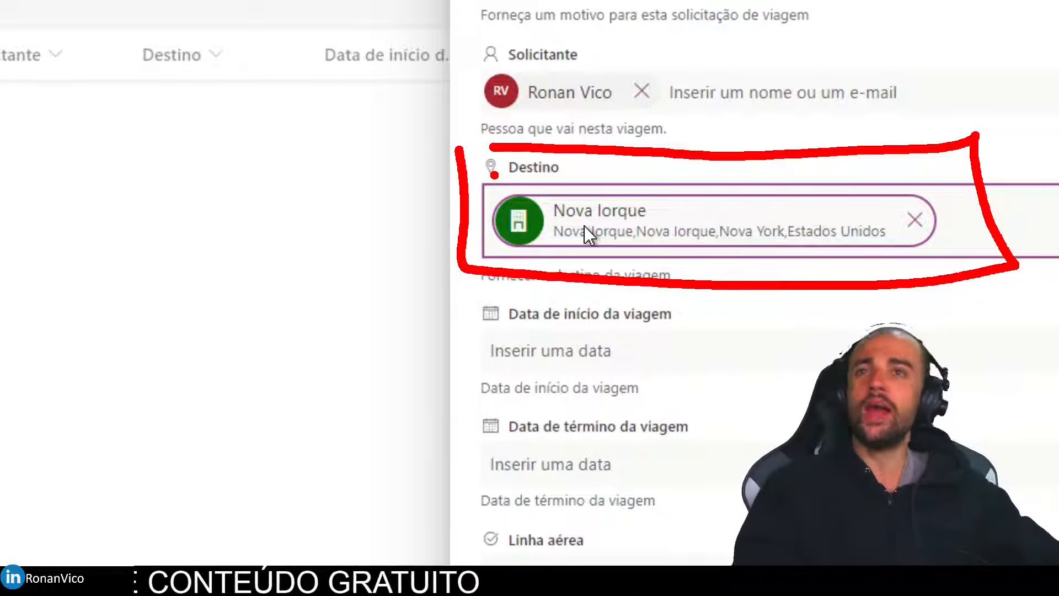
# Set the trip's start date to 01/10/2021 in the new request.
pyautogui.press('Escape')
pyautogui.hotkey('ctrl', '4')
pyautogui.scroll(-1, 667, 298)
pyautogui.scroll(2, 704, 310)
pyautogui.scroll(-1, 706, 306)
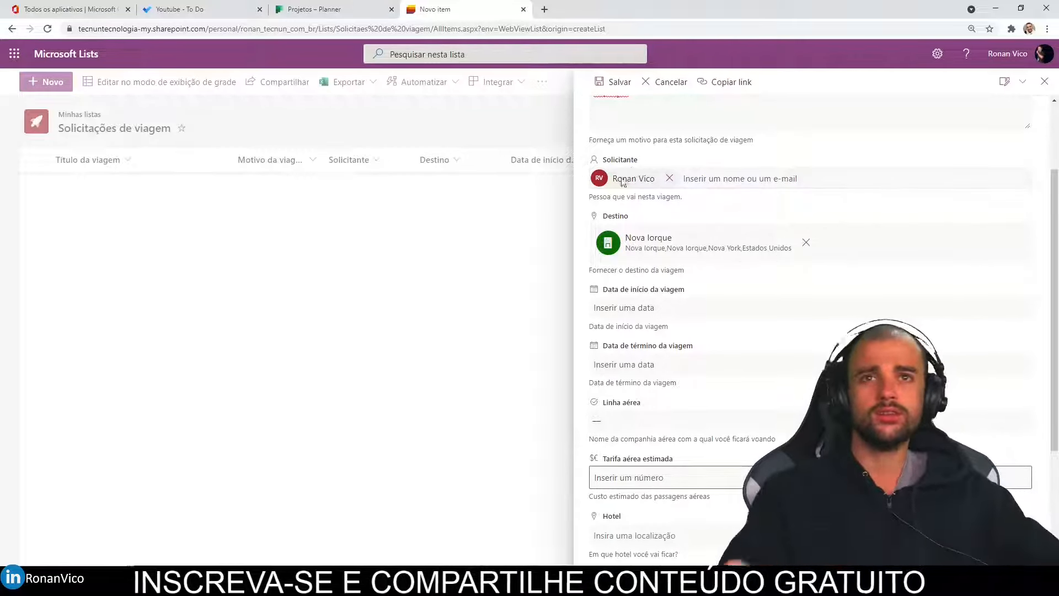
pyautogui.scroll(-2, 667, 259)
pyautogui.click(610, 197)
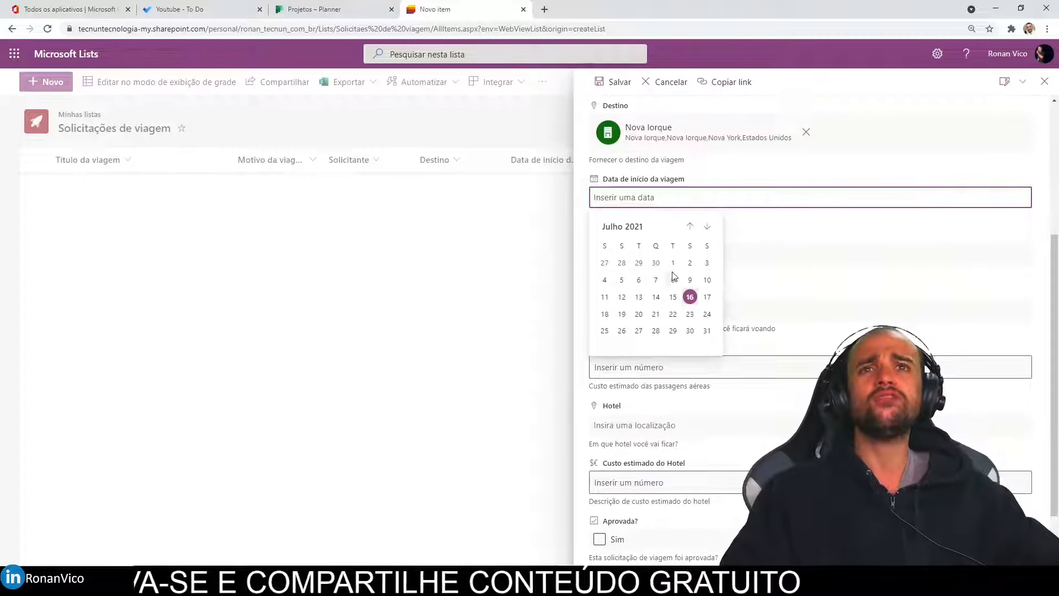
pyautogui.click(707, 226)
pyautogui.click(707, 226)
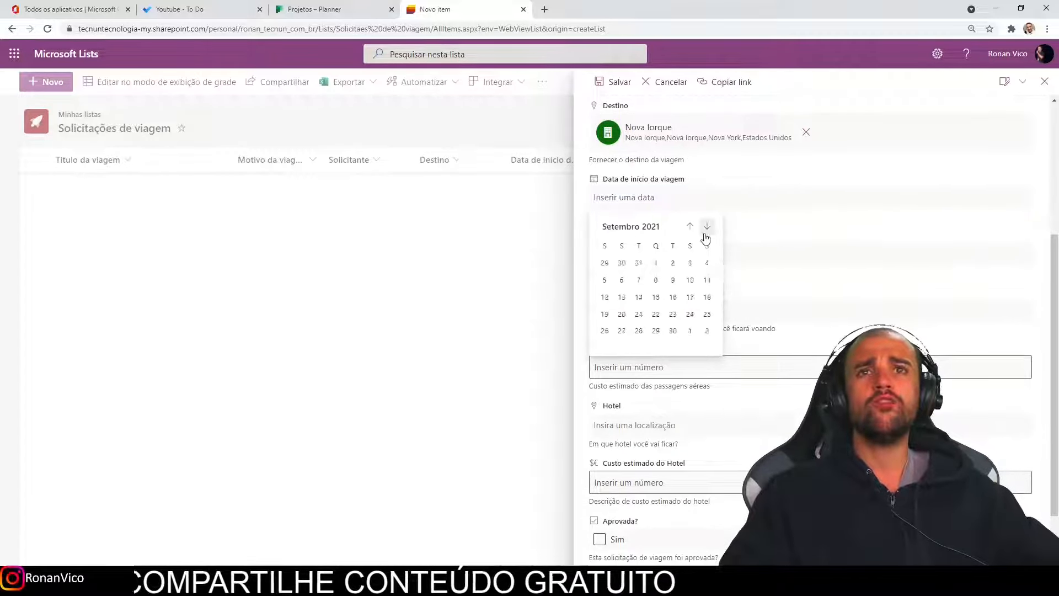
pyautogui.click(706, 226)
pyautogui.click(690, 262)
# Set the trip's end date to 01/01/2022.
pyautogui.click(712, 253)
pyautogui.click(709, 284)
pyautogui.click(708, 283)
pyautogui.click(708, 283)
pyautogui.click(708, 284)
pyautogui.click(708, 283)
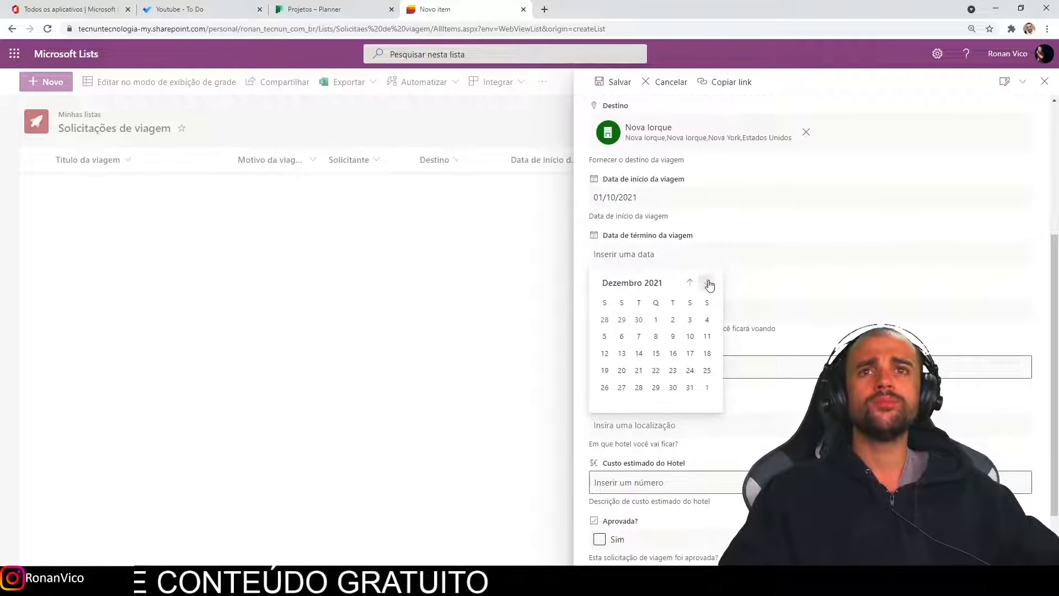
pyautogui.click(707, 388)
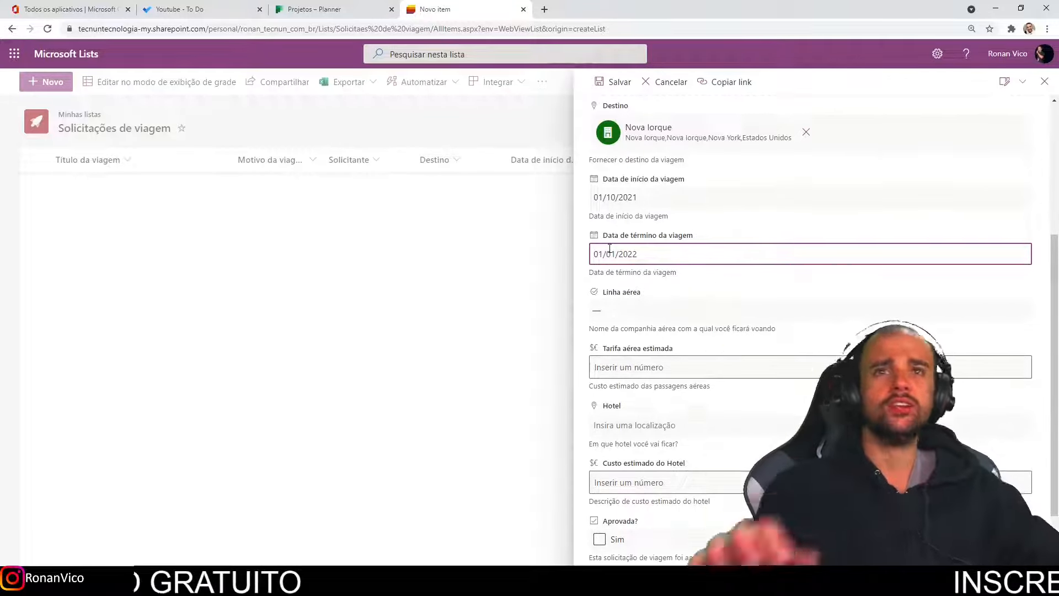
# Choose Ar do Alasca as the trip's airline.
pyautogui.scroll(-1, 694, 263)
pyautogui.click(694, 263)
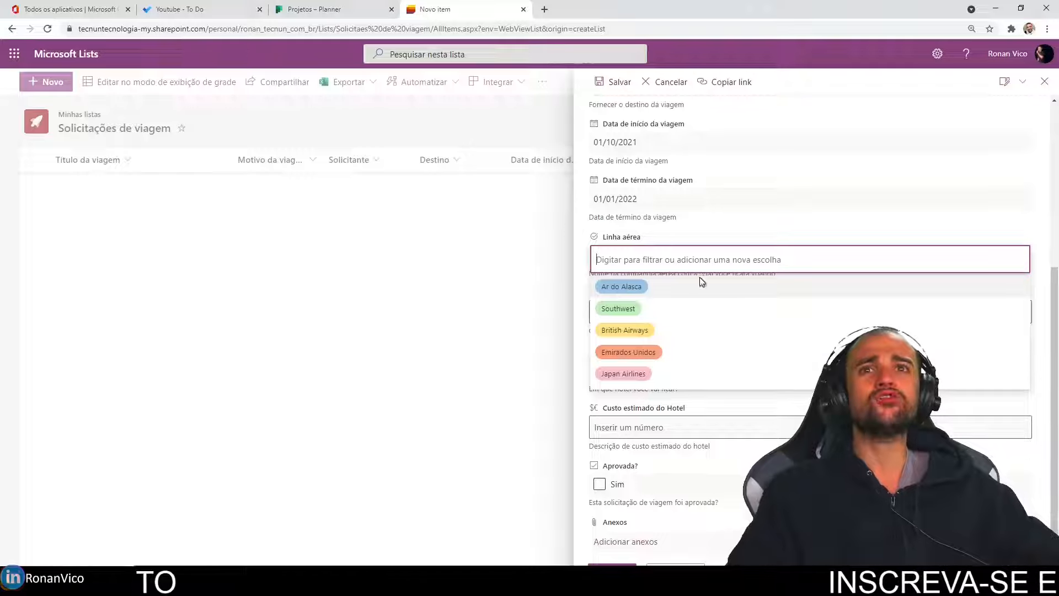
pyautogui.click(638, 260)
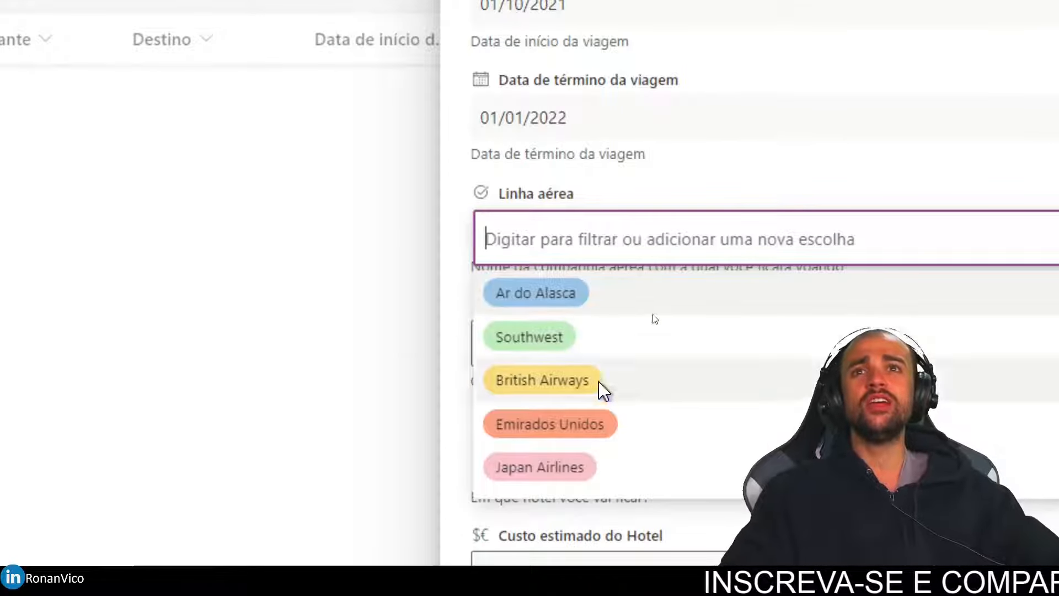
pyautogui.click(563, 291)
pyautogui.click(621, 238)
pyautogui.click(648, 174)
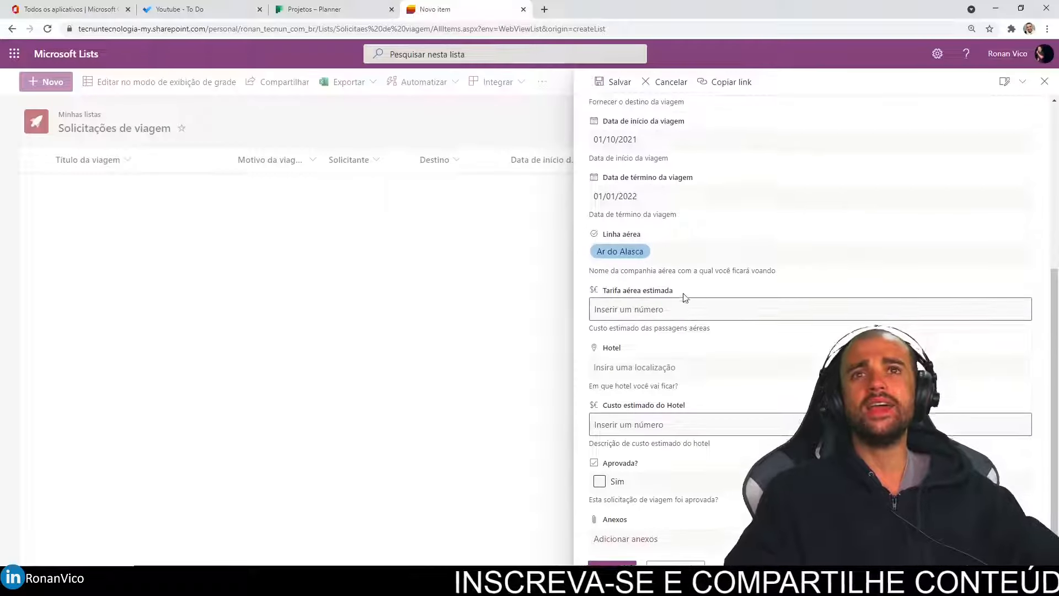
# Leave the estimated fare, hotel and hotel cost empty and save the travel request.
pyautogui.scroll(-1, 661, 319)
pyautogui.click(644, 460)
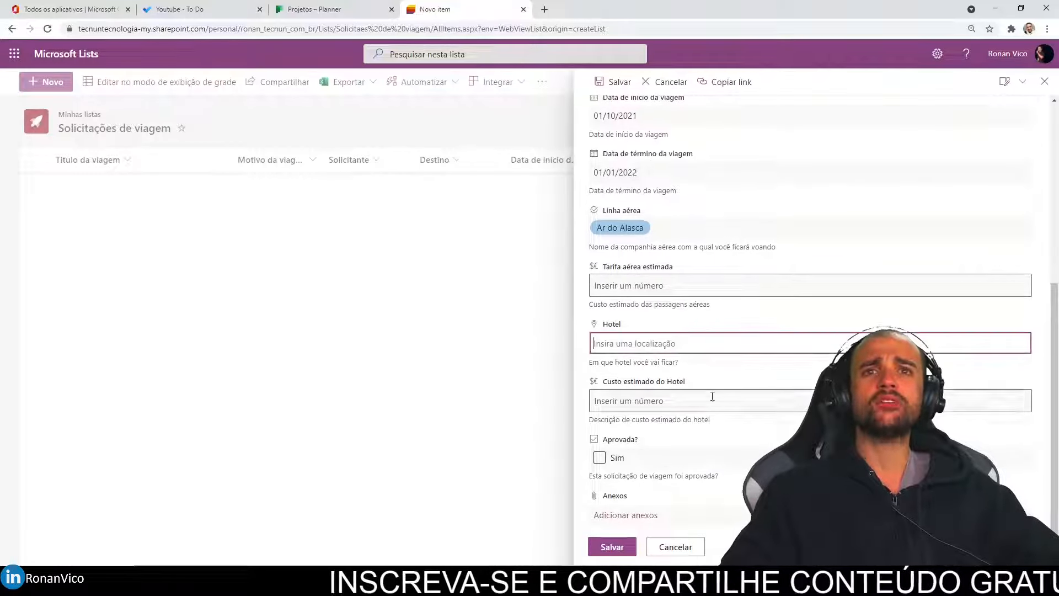
pyautogui.click(655, 287)
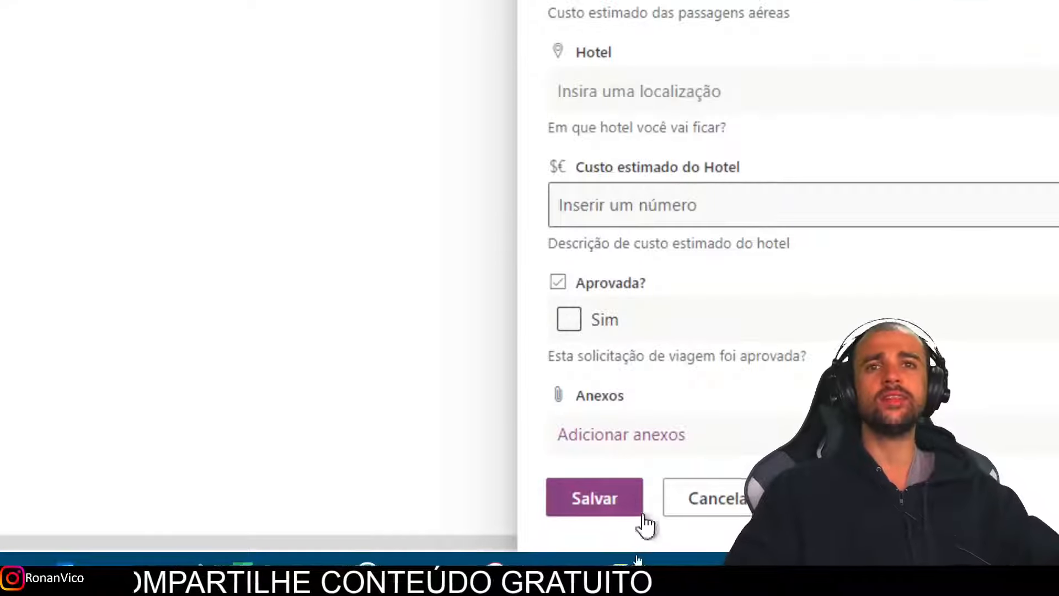
pyautogui.click(568, 319)
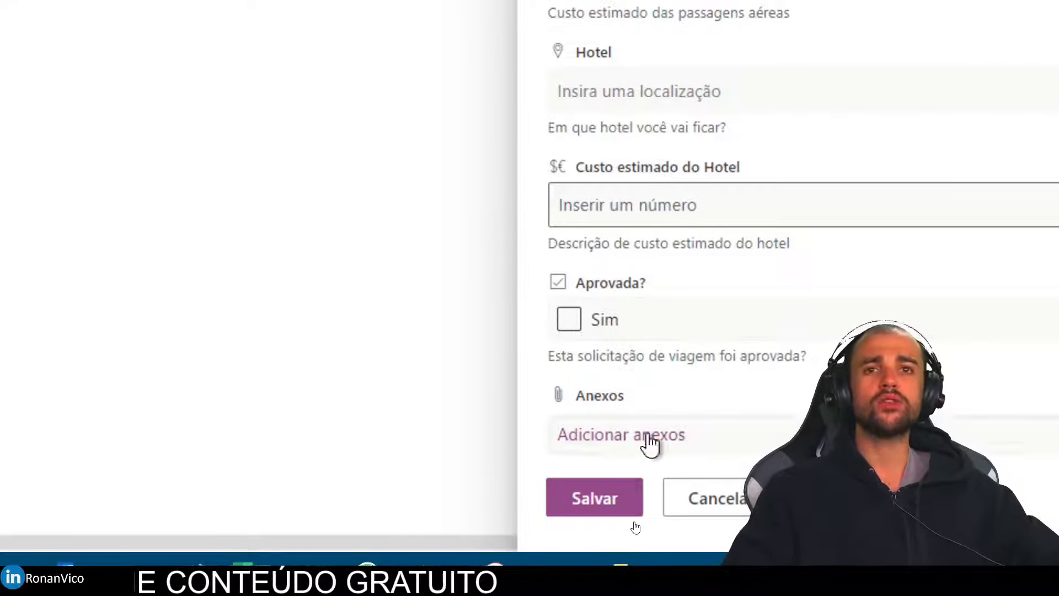
pyautogui.click(617, 502)
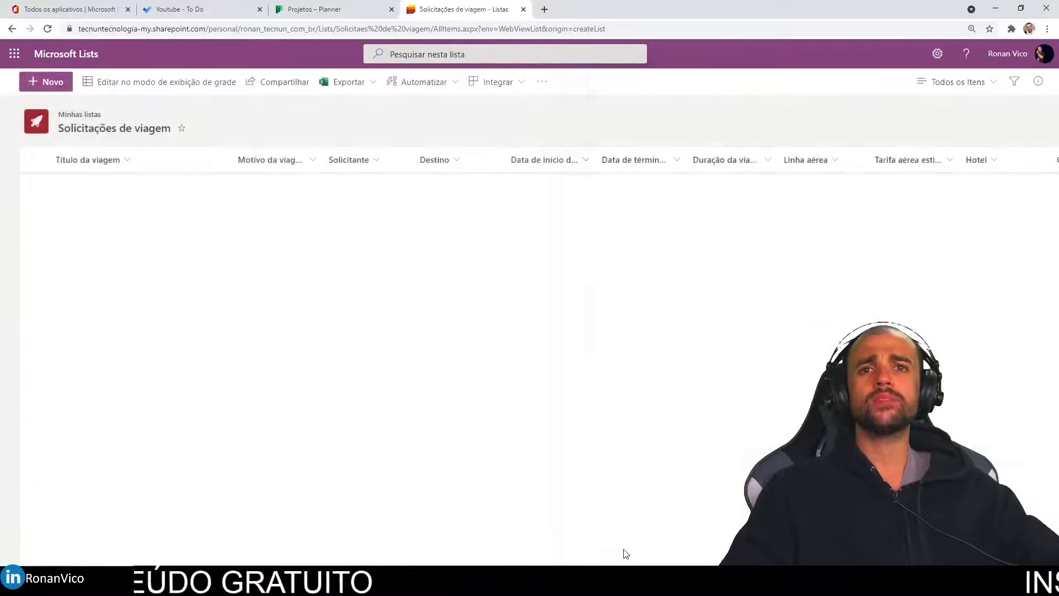
# Review the saved request's columns, open the request's details and mark it as approved.
pyautogui.moveTo(39, 216); pyautogui.dragTo(919, 220)
pyautogui.press('Escape')
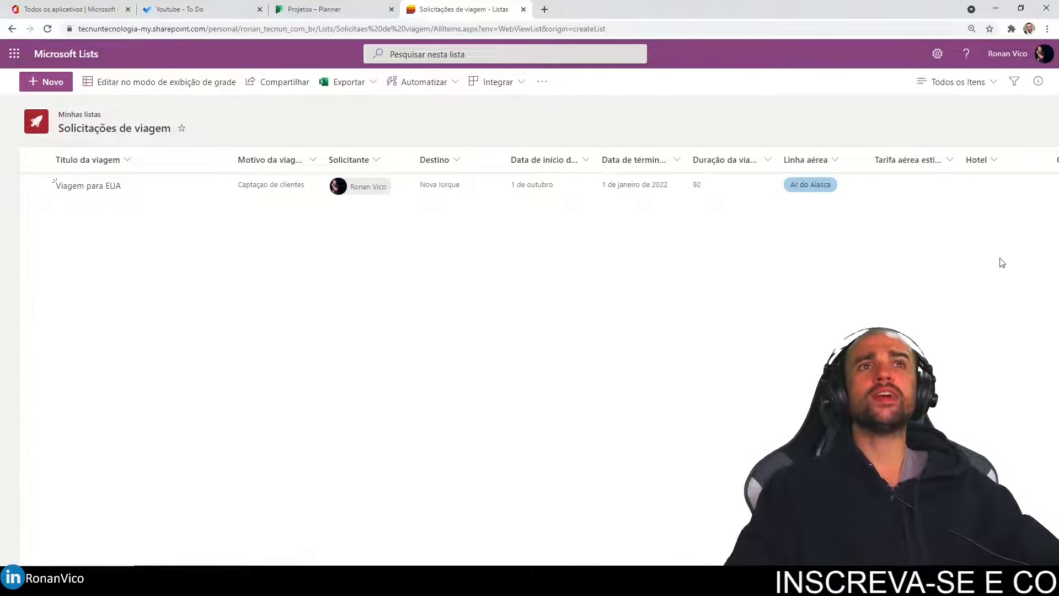
pyautogui.hscroll(5, 912, 274)
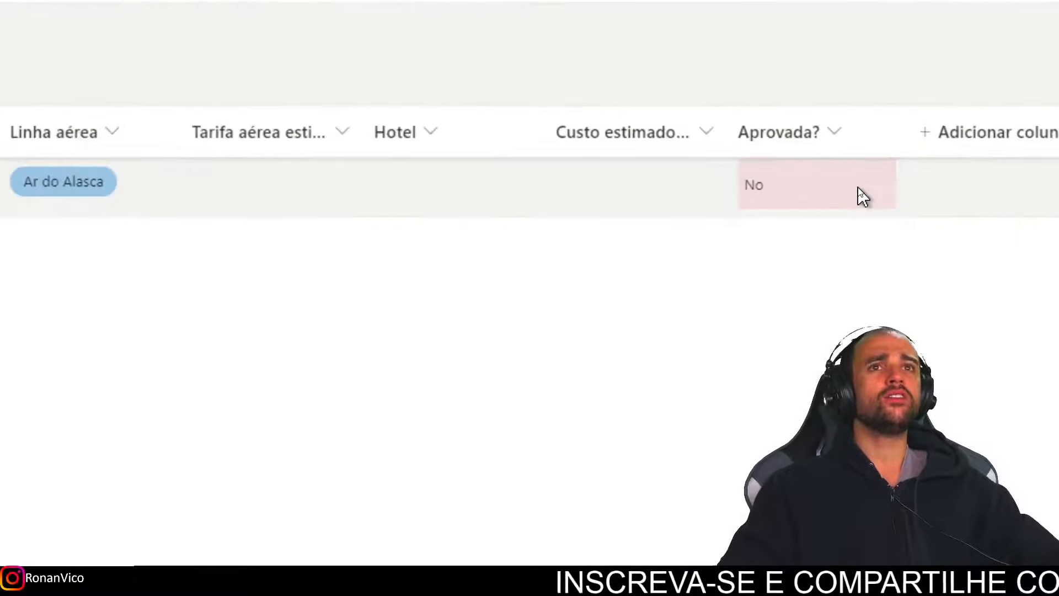
pyautogui.click(858, 193)
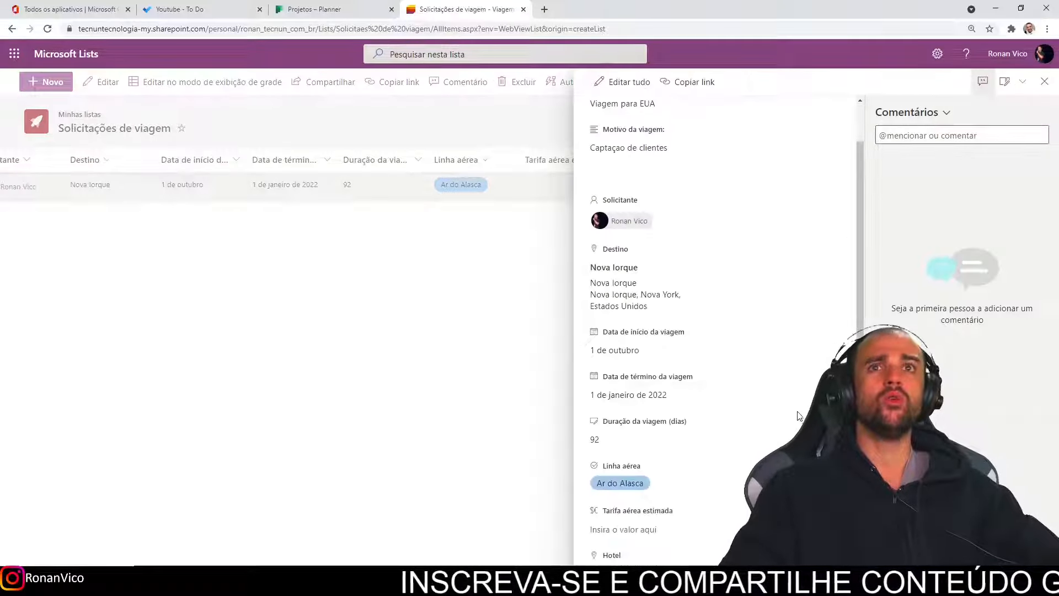
pyautogui.scroll(-3, 657, 477)
pyautogui.click(651, 501)
pyautogui.click(599, 503)
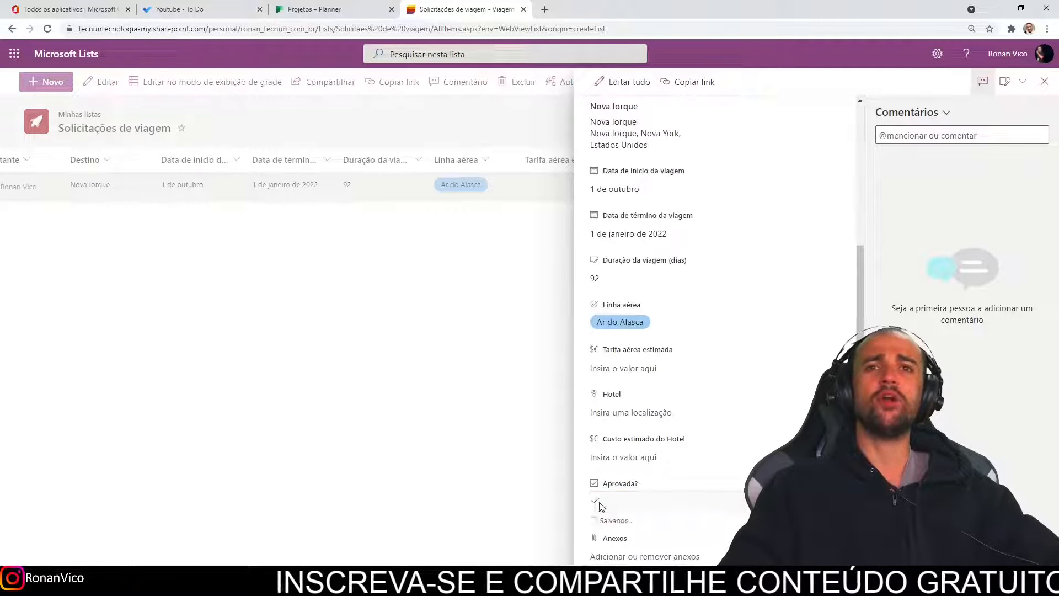
pyautogui.click(480, 462)
pyautogui.moveTo(893, 206)
pyautogui.mouseDown()
pyautogui.moveTo(731, 133)
pyautogui.moveTo(895, 165)
pyautogui.moveTo(900, 250)
pyautogui.mouseUp()
pyautogui.press('Escape')
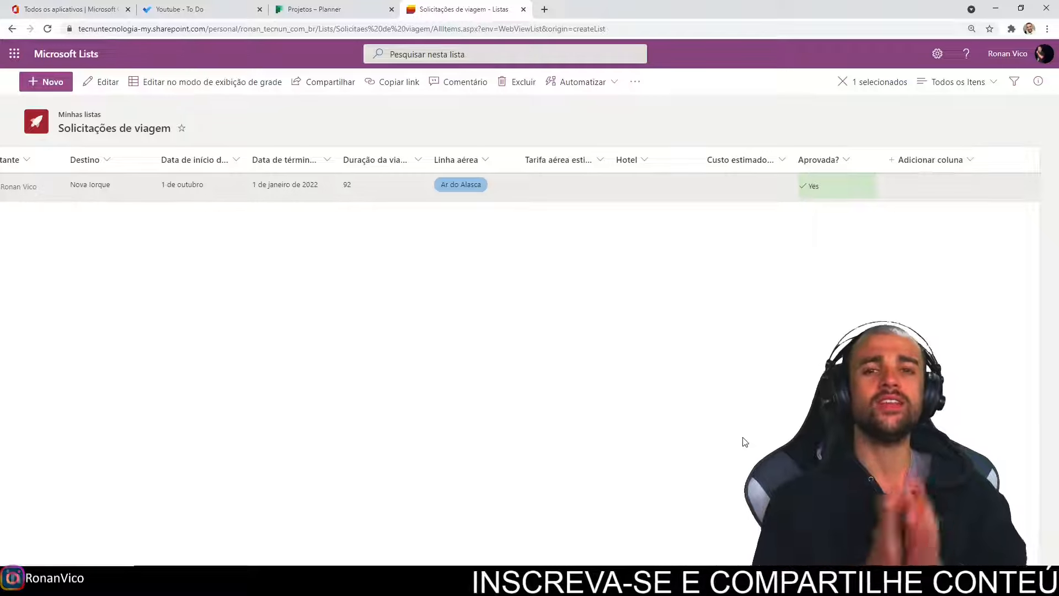
# Start a new blank list named "PEDIDOS DE COMPRA" with the description "Cadastro dos pediso de compra que temos".
pyautogui.moveTo(542, 568); pyautogui.dragTo(353, 567)
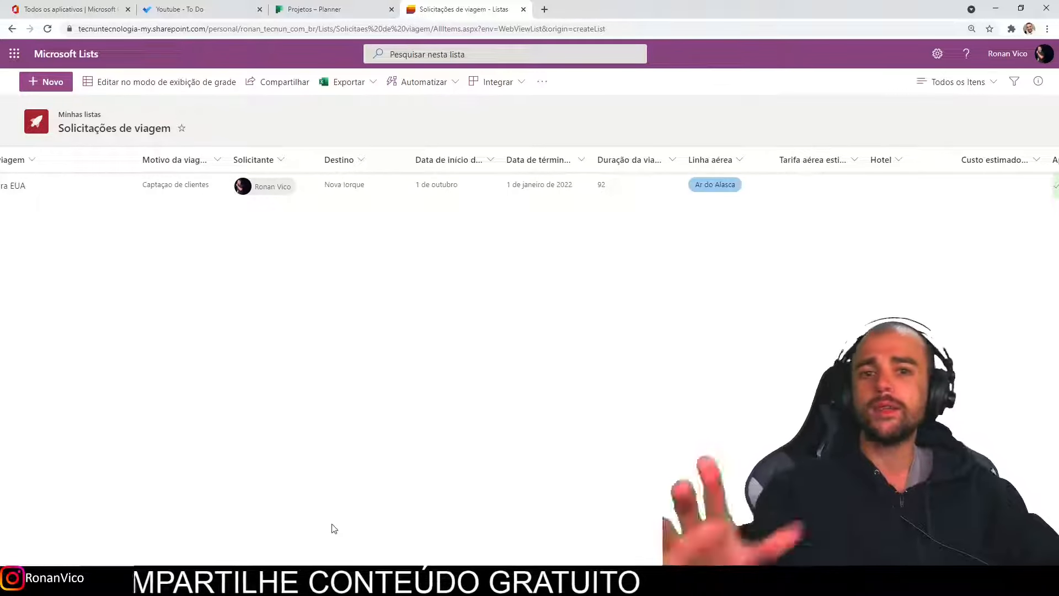
pyautogui.moveTo(318, 553); pyautogui.dragTo(259, 566)
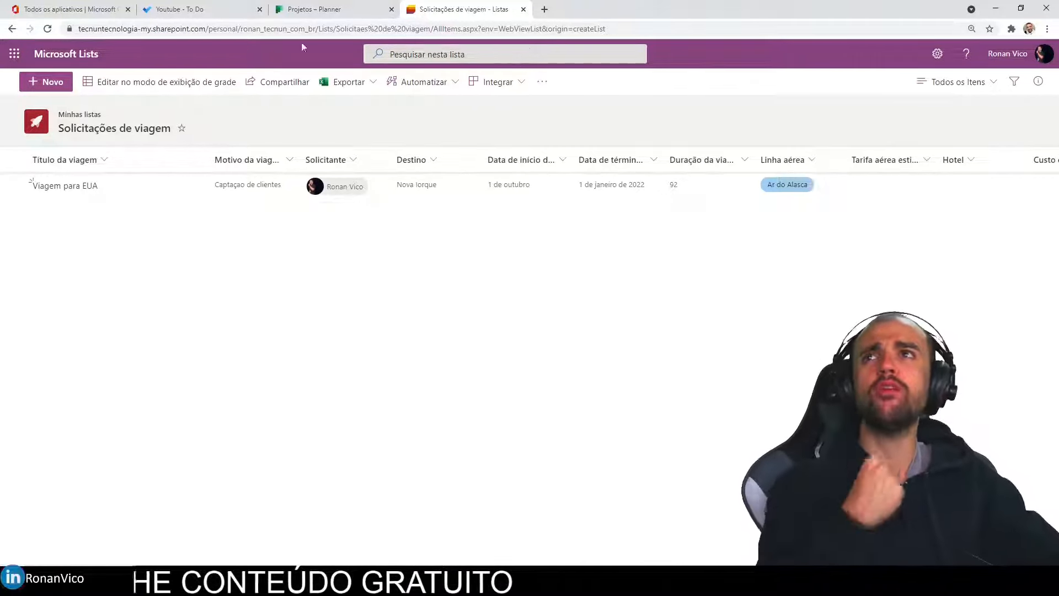
pyautogui.click(46, 81)
pyautogui.click(77, 57)
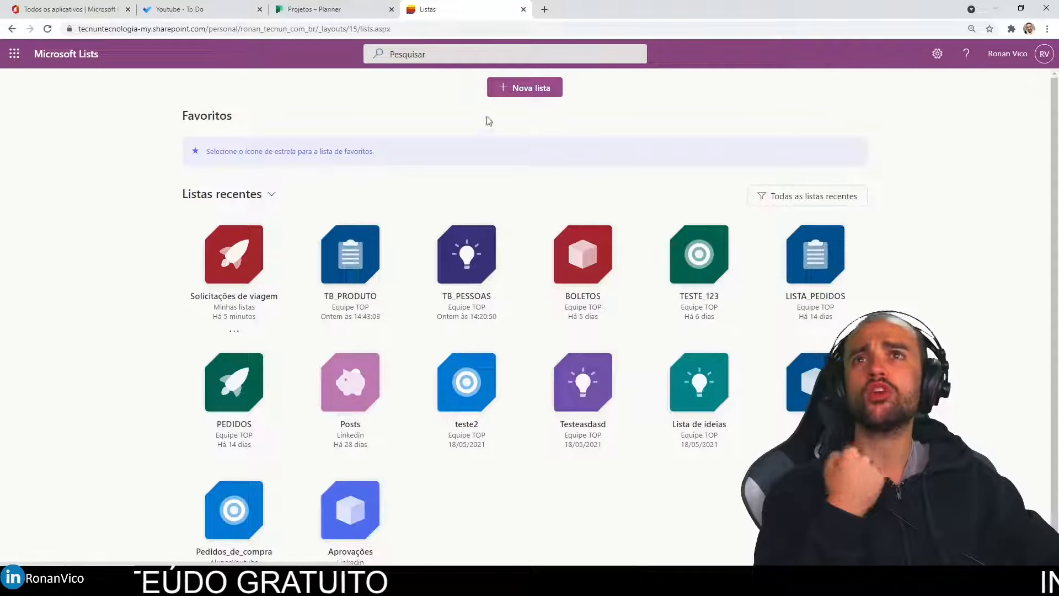
pyautogui.click(518, 93)
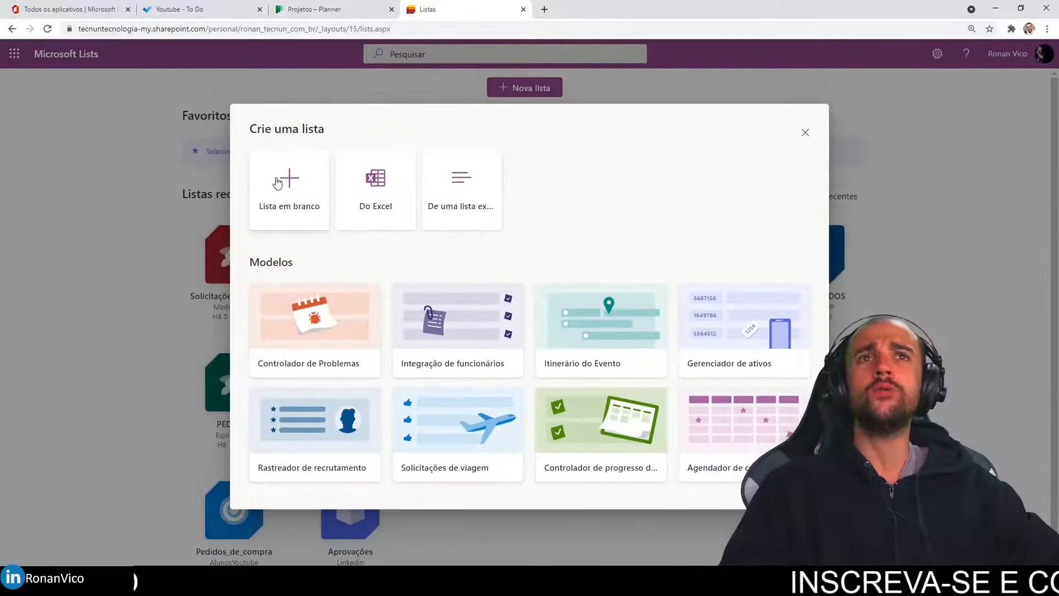
pyautogui.click(299, 189)
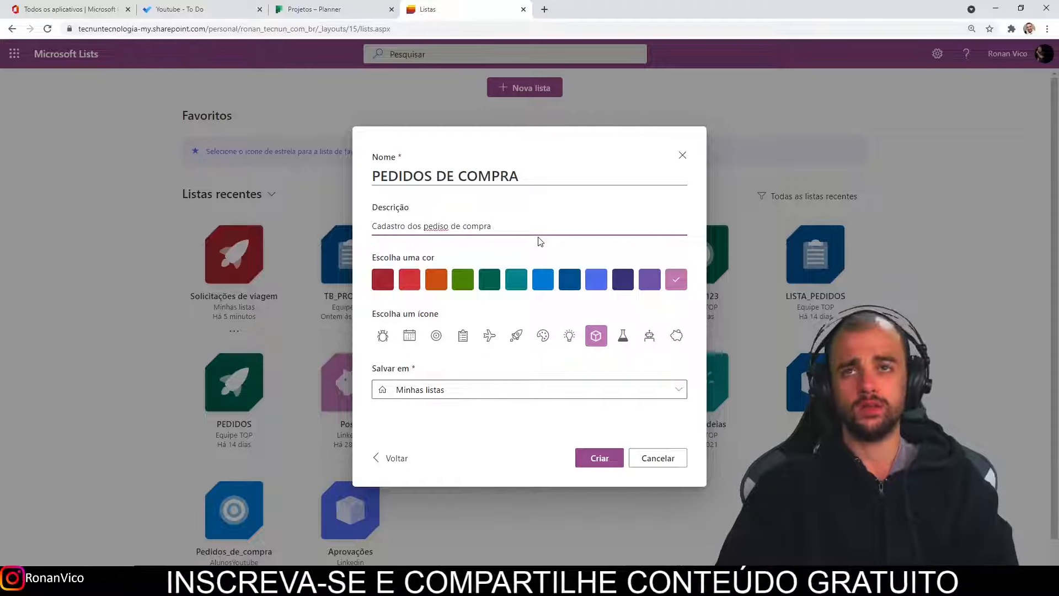
pyautogui.write('temos')
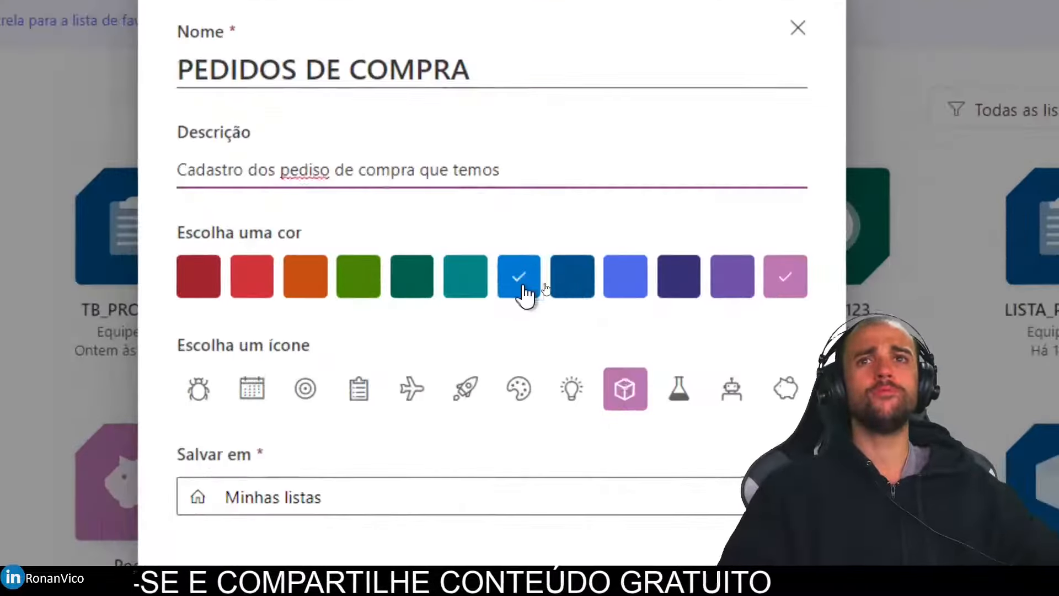
# Give the list a bright blue colour and the piggy bank icon, and create it in Minhas listas.
pyautogui.click(540, 284)
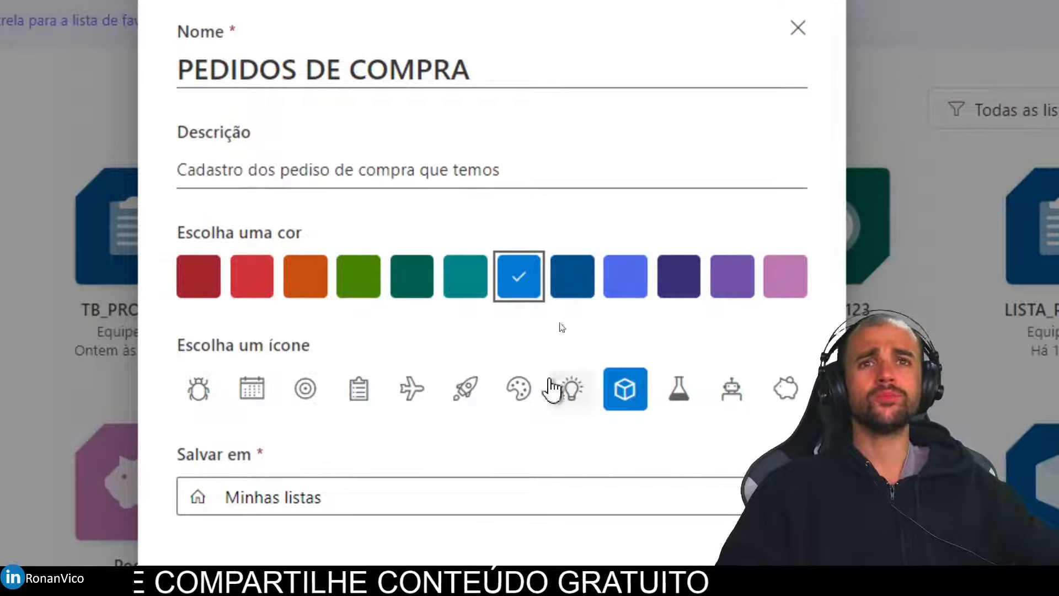
pyautogui.click(785, 389)
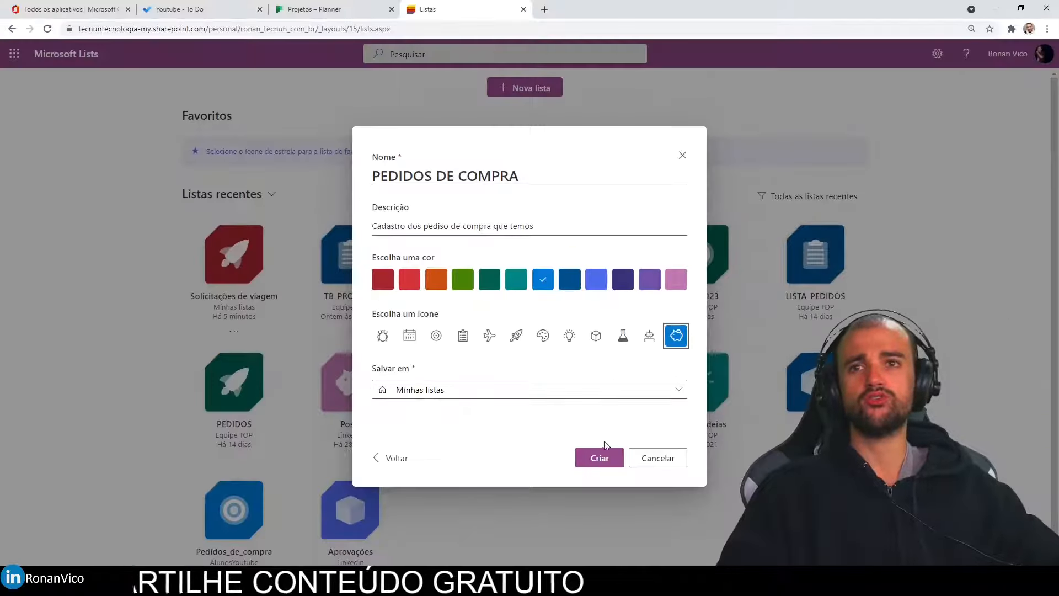
pyautogui.click(603, 459)
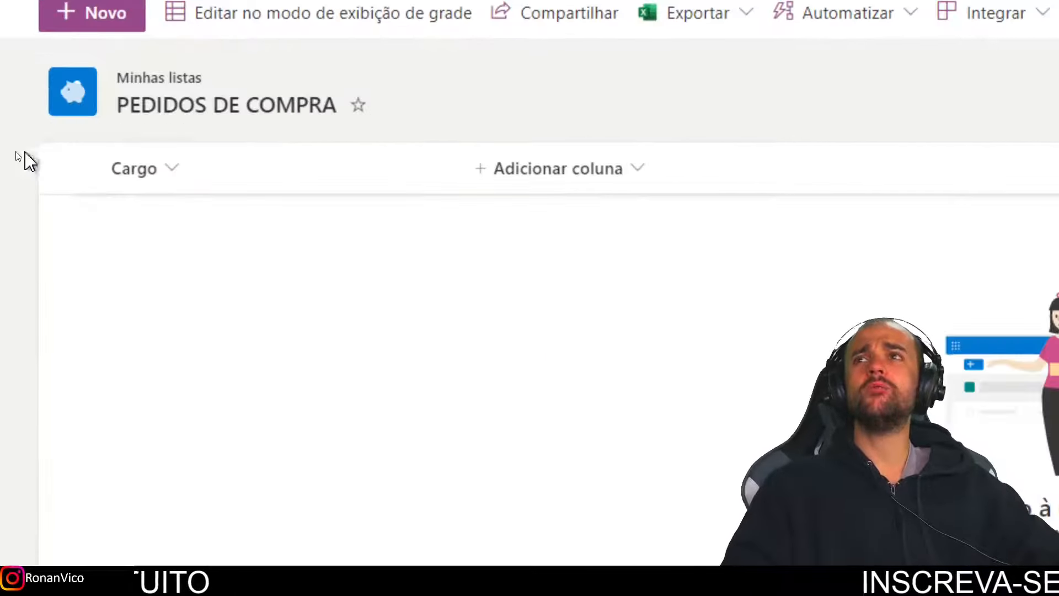
# Add a multi-line text column named "Descrição do pedido" and widen it so the full heading fits.
pyautogui.moveTo(470, 185); pyautogui.dragTo(340, 194)
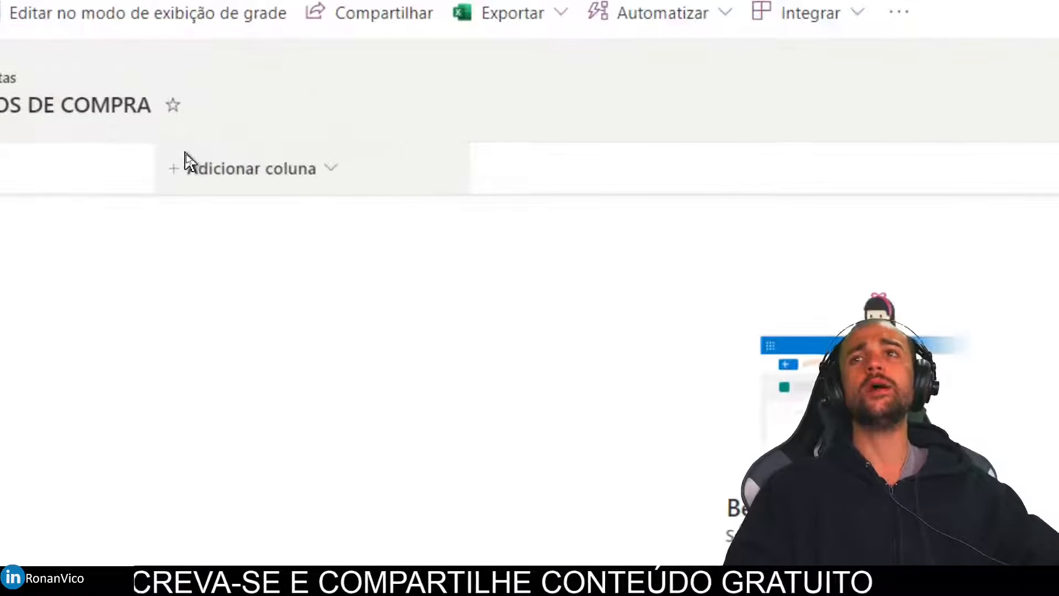
pyautogui.click(228, 168)
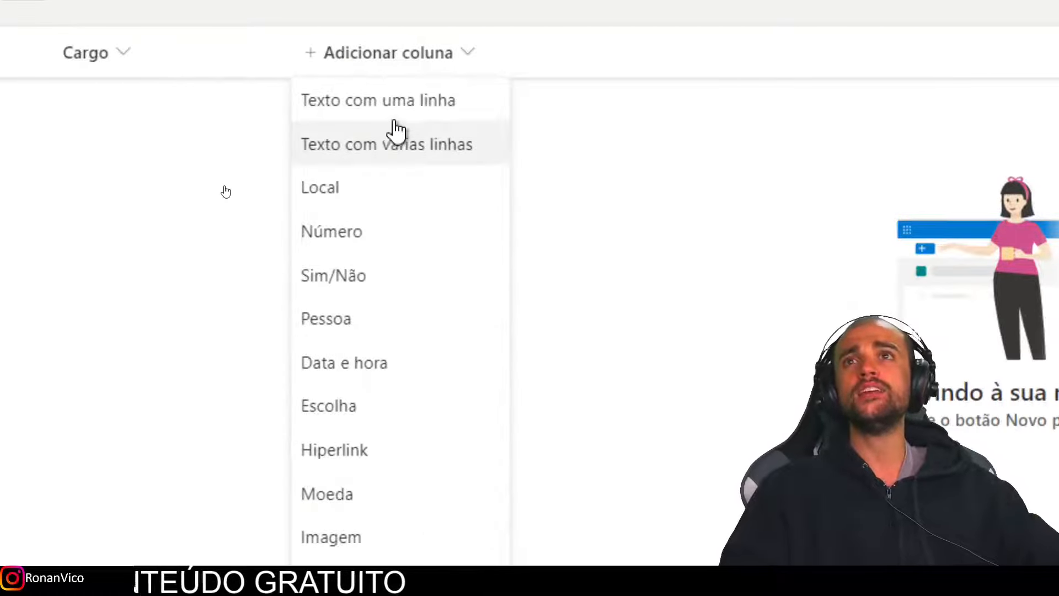
pyautogui.click(411, 142)
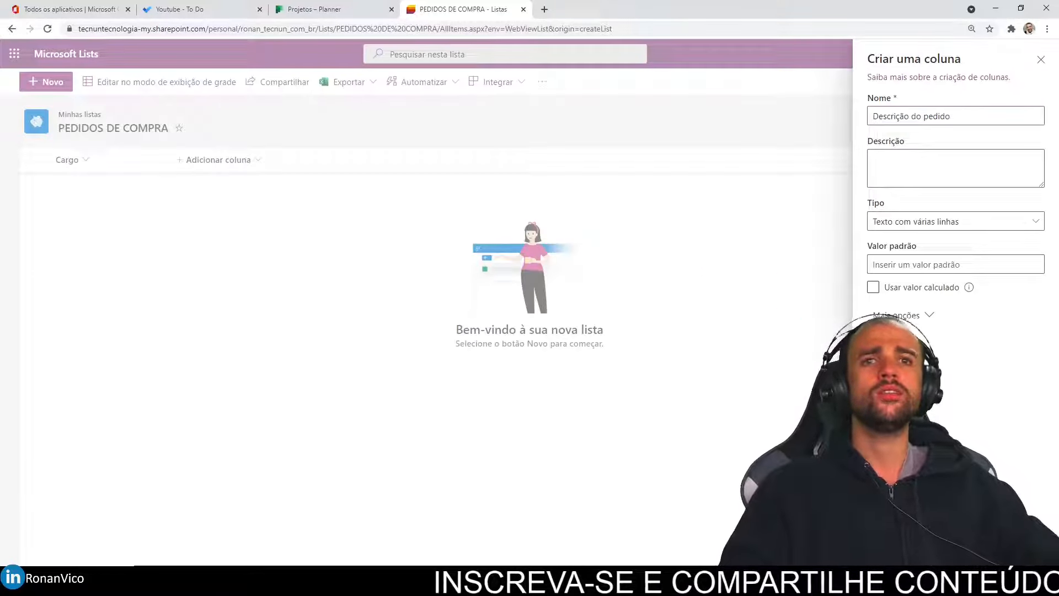
pyautogui.click(892, 353)
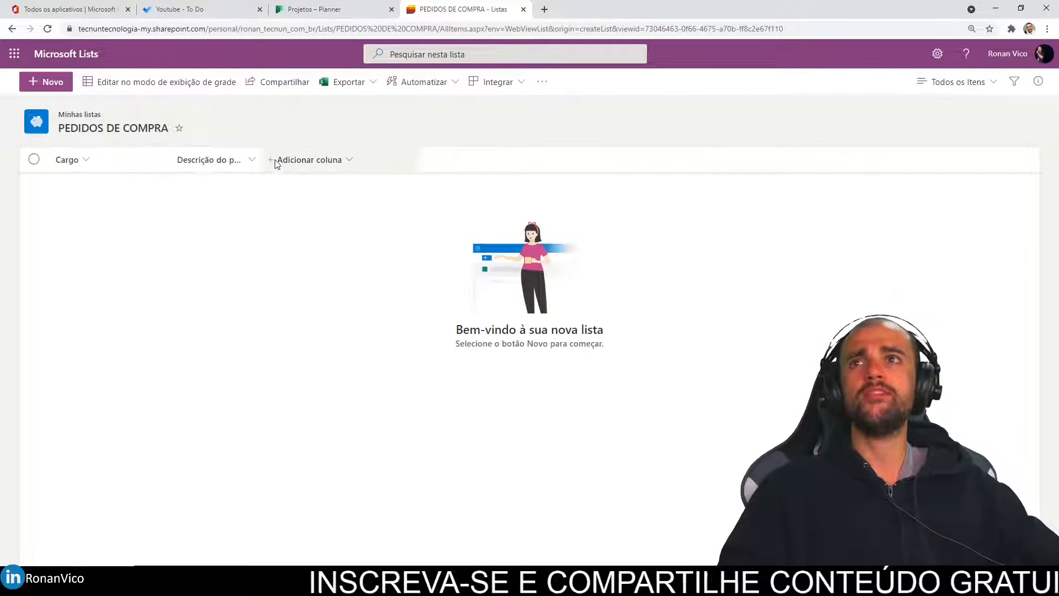
pyautogui.moveTo(265, 159); pyautogui.dragTo(298, 161)
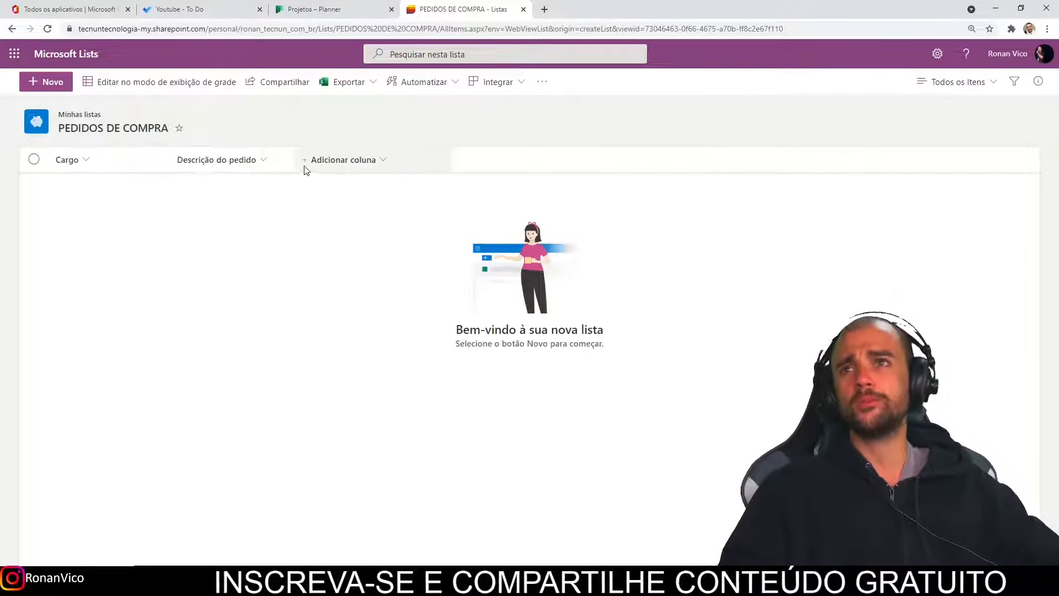
# Open the full column creation page for more column types and examine its information types and additional settings.
pyautogui.click(355, 166)
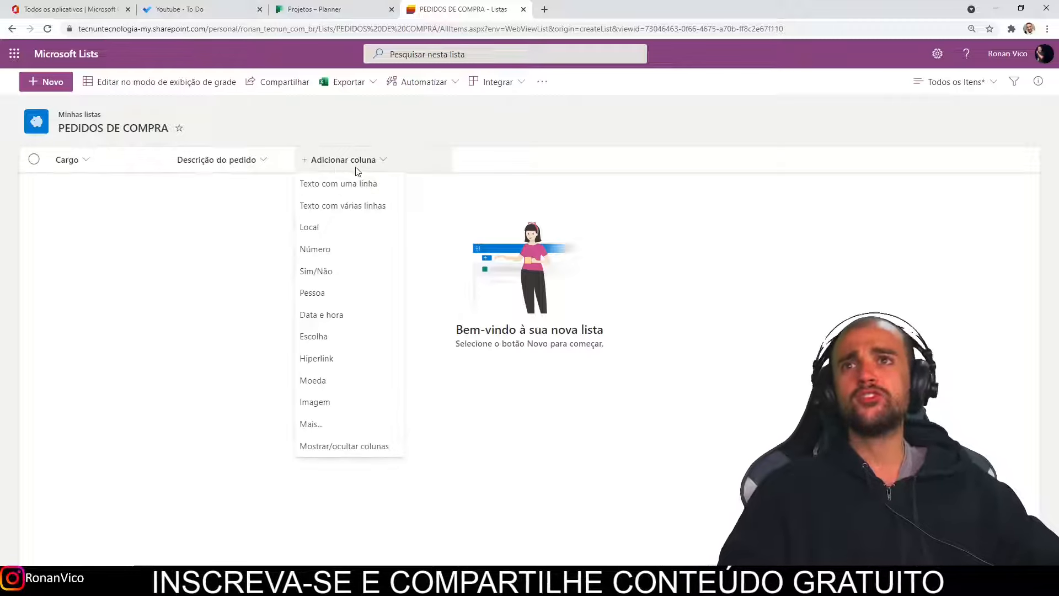
pyautogui.click(357, 426)
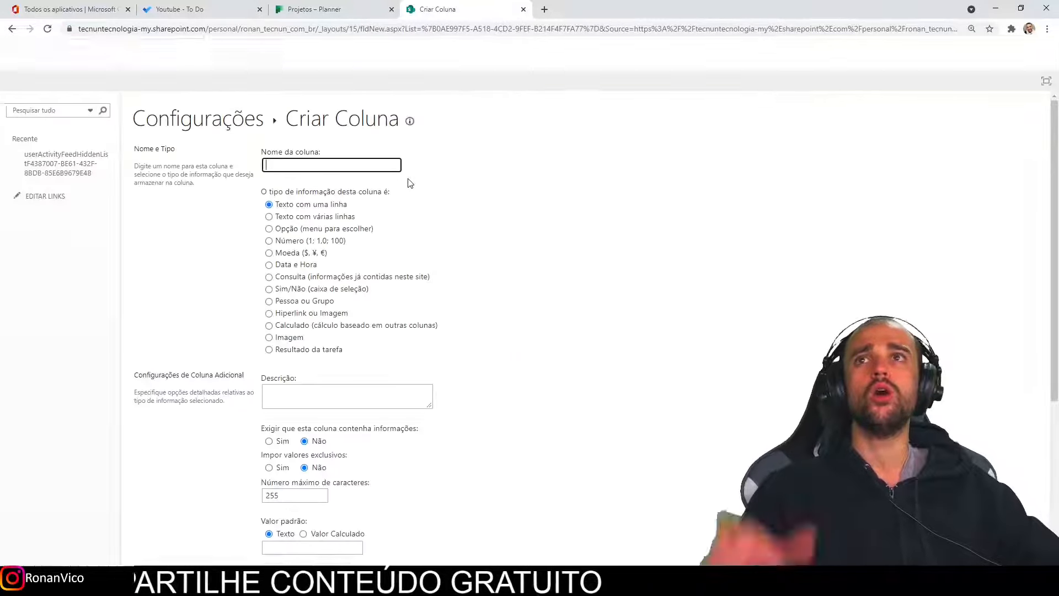
pyautogui.scroll(-1, 470, 205)
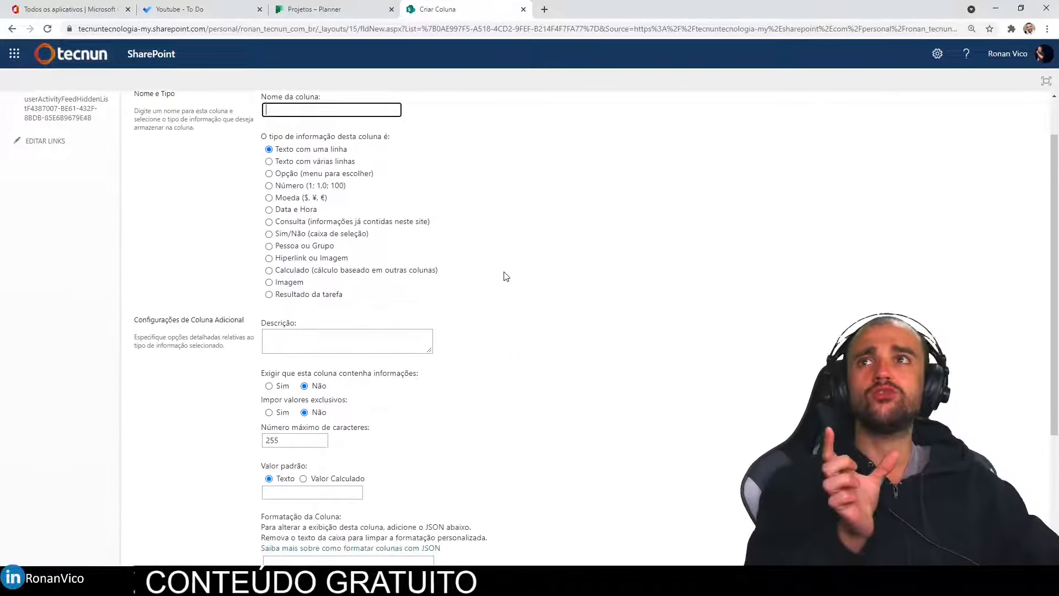
pyautogui.scroll(1, 509, 277)
pyautogui.scroll(-4, 497, 282)
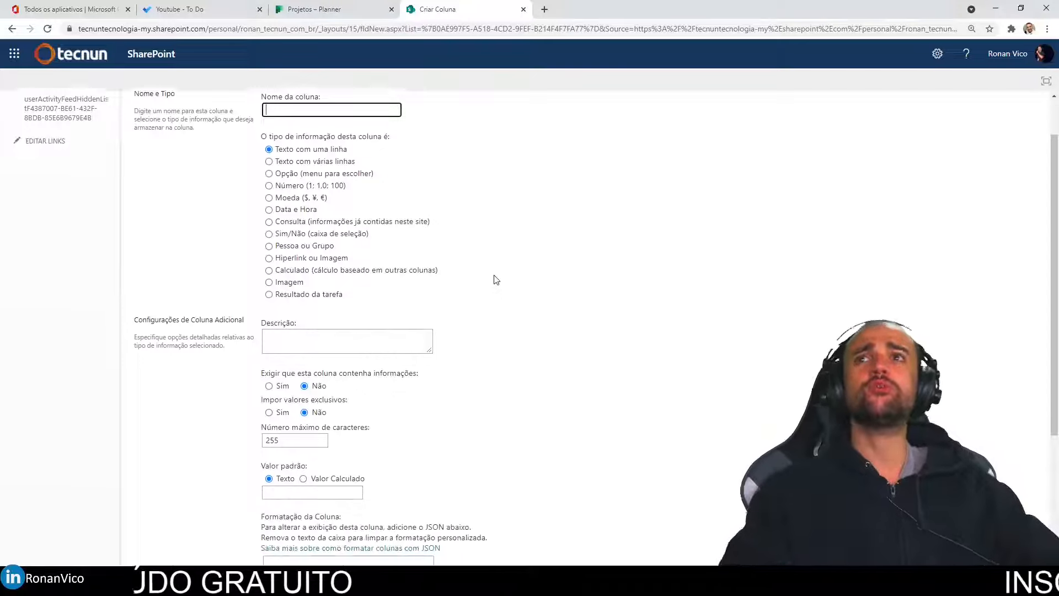
# Return to the PEDIDOS DE COMPRA list and add a column named "Comprador" of type Pessoa ou Grupo.
pyautogui.scroll(3, 216, 212)
pyautogui.scroll(1, 215, 212)
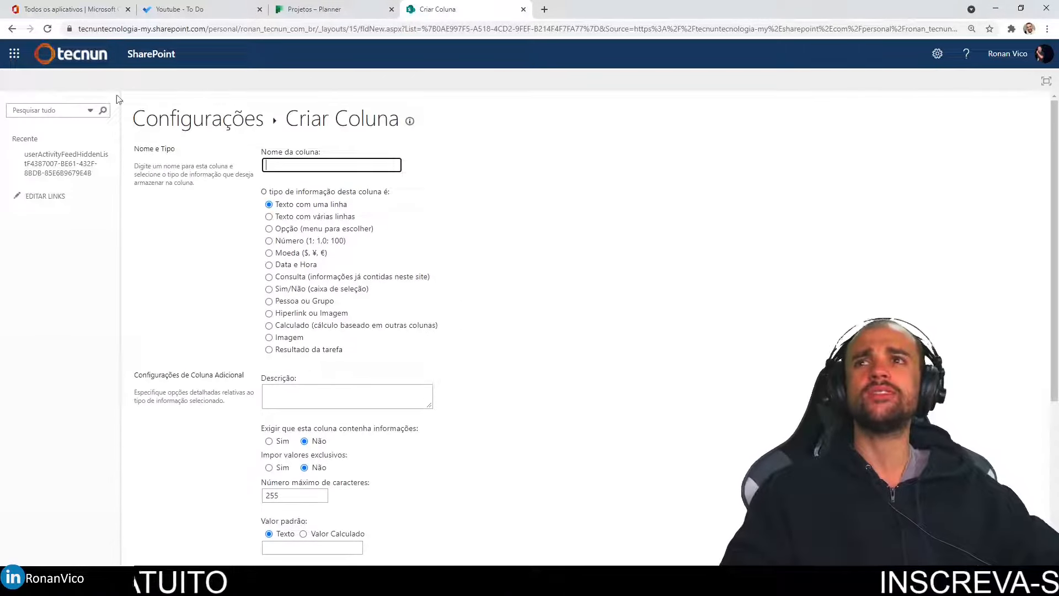
pyautogui.click(10, 30)
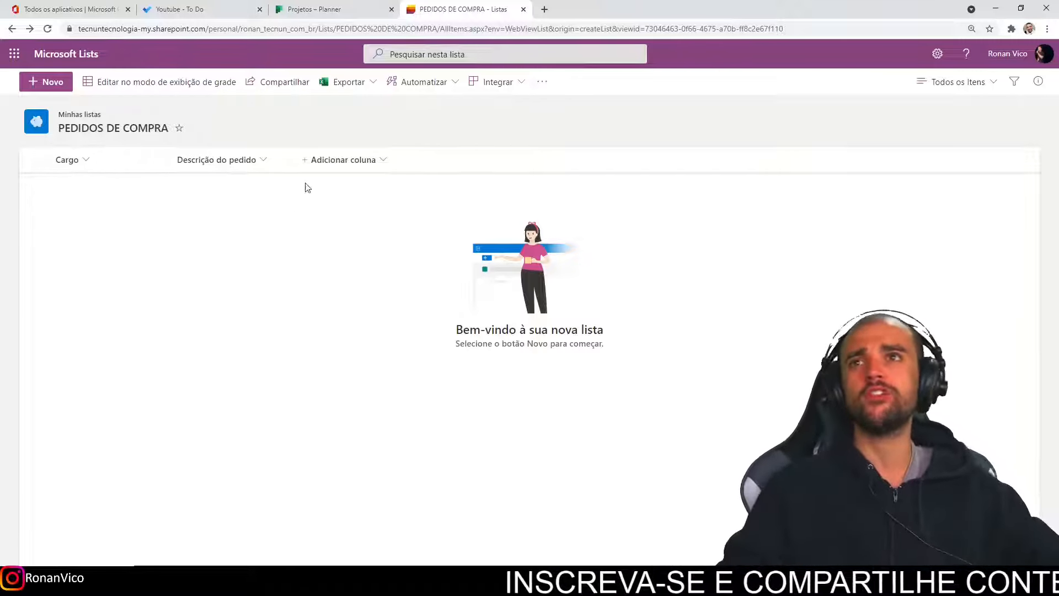
pyautogui.click(338, 164)
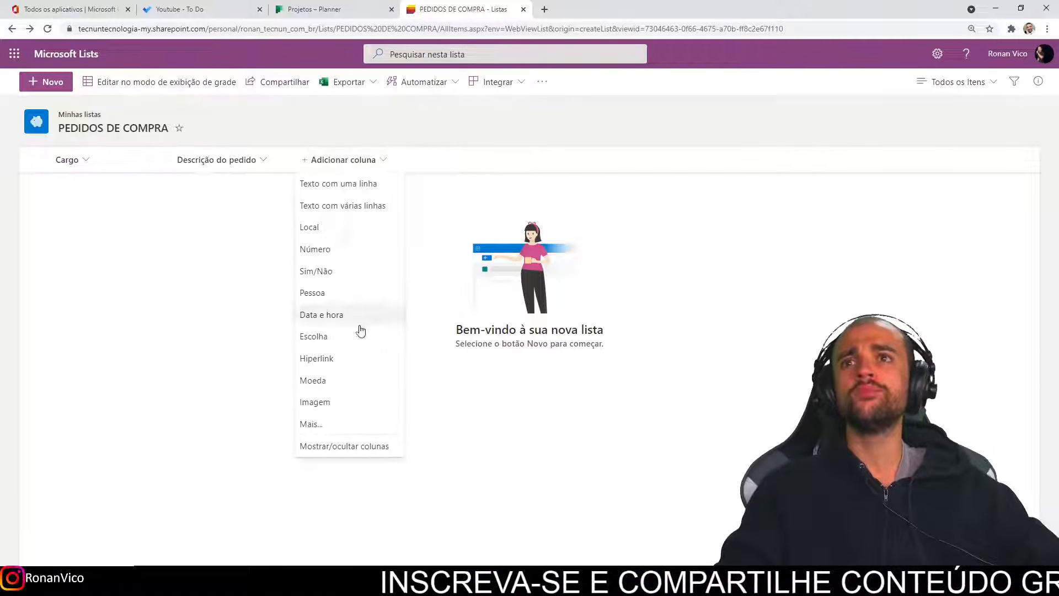
pyautogui.click(359, 187)
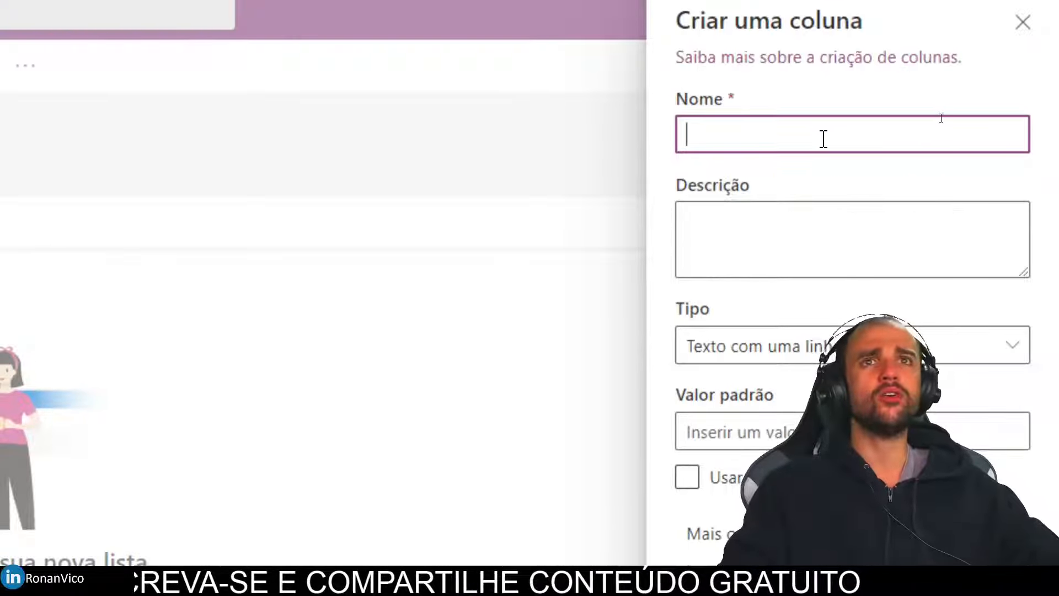
pyautogui.click(823, 138)
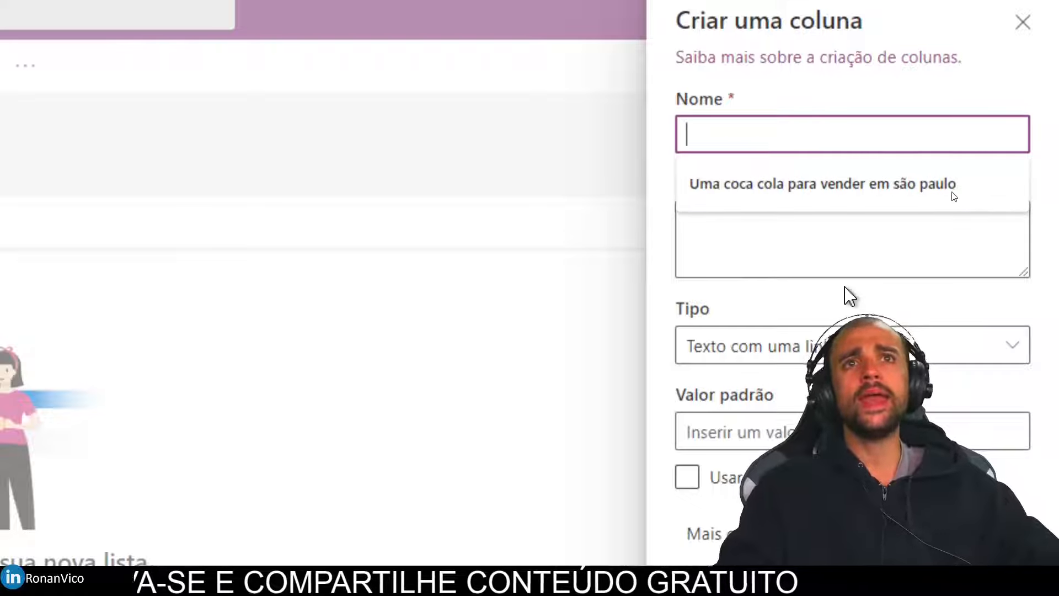
pyautogui.write('Comprador')
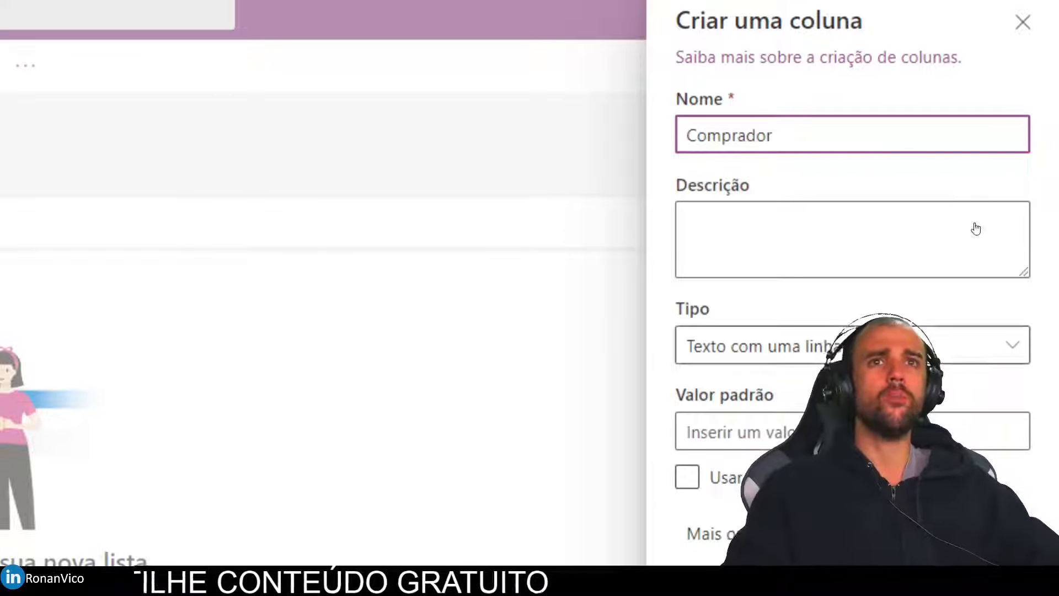
pyautogui.click(993, 345)
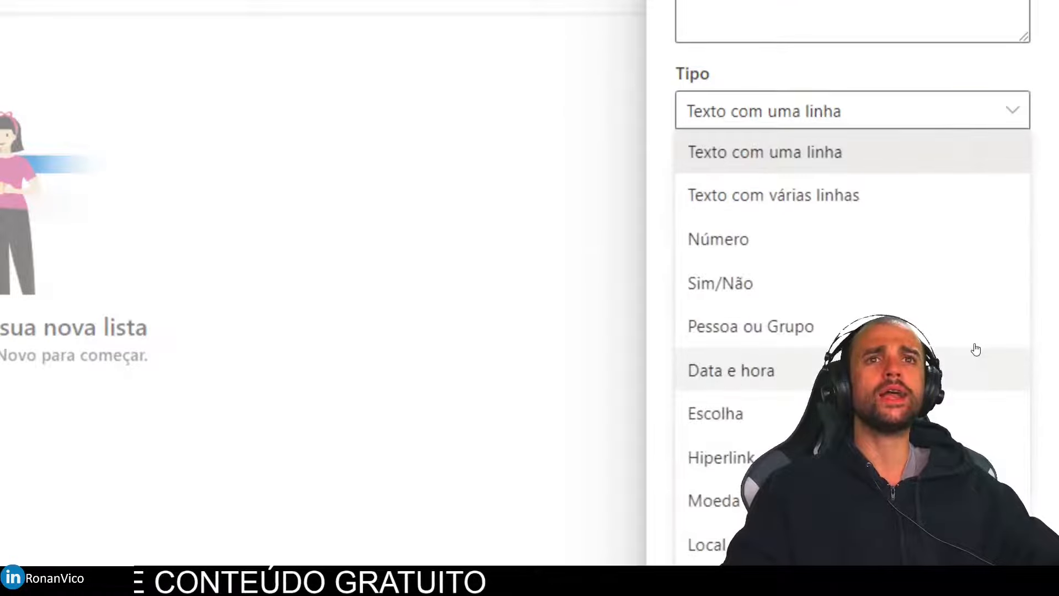
pyautogui.click(971, 334)
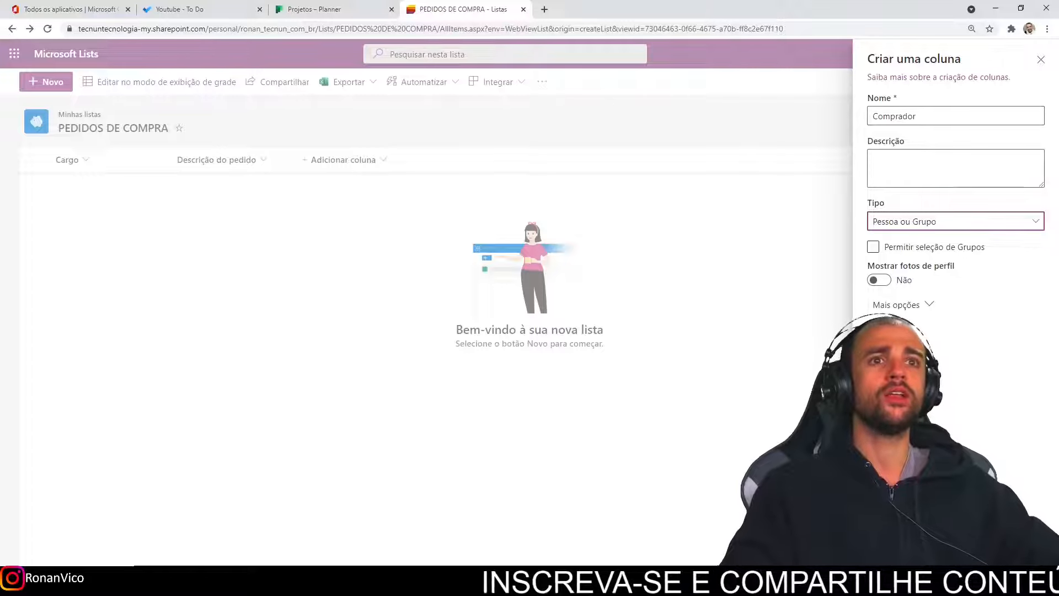
pyautogui.click(894, 343)
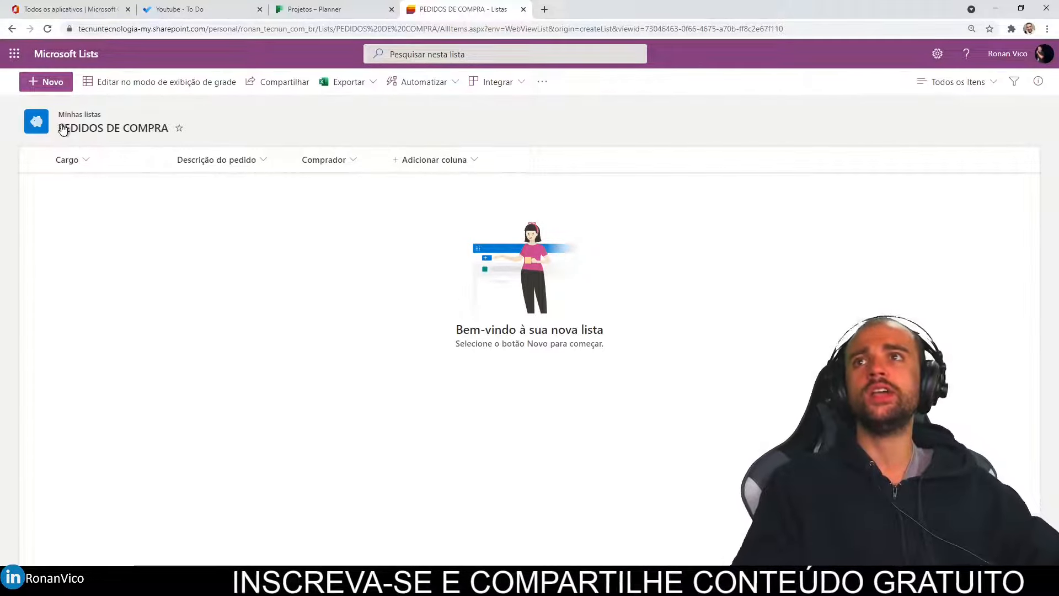
# Create an item titled "Pedido de Paçoca" with the description "é 2 paçocas", assign a suggested person as Comprador, and save it.
pyautogui.click(46, 82)
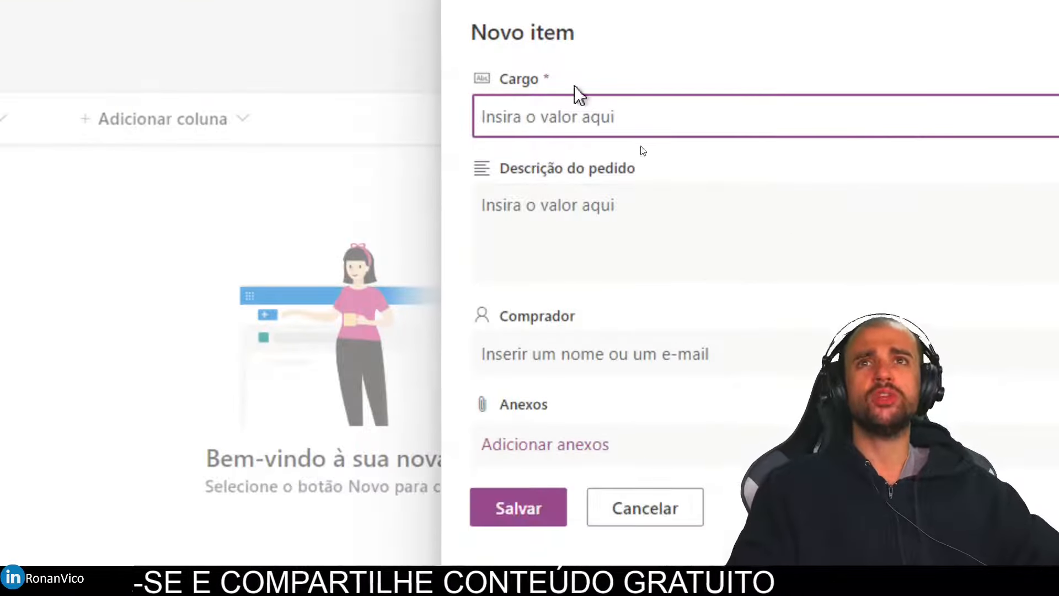
pyautogui.click(562, 204)
pyautogui.click(579, 129)
pyautogui.write('Pedido de Paçoca')
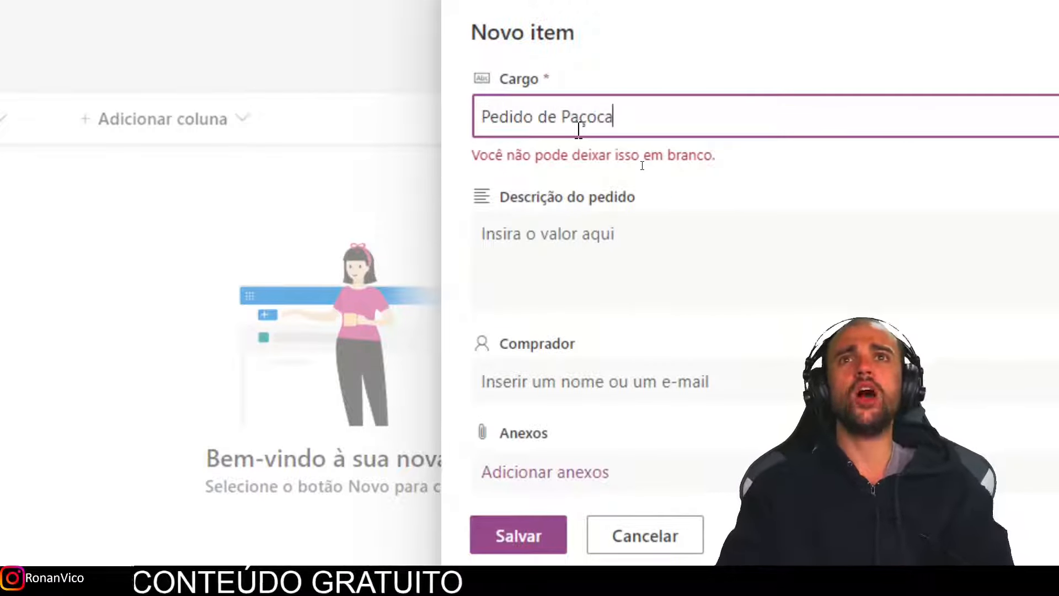
pyautogui.press('Tab')
pyautogui.write('é 2 paçocas')
pyautogui.press('Tab')
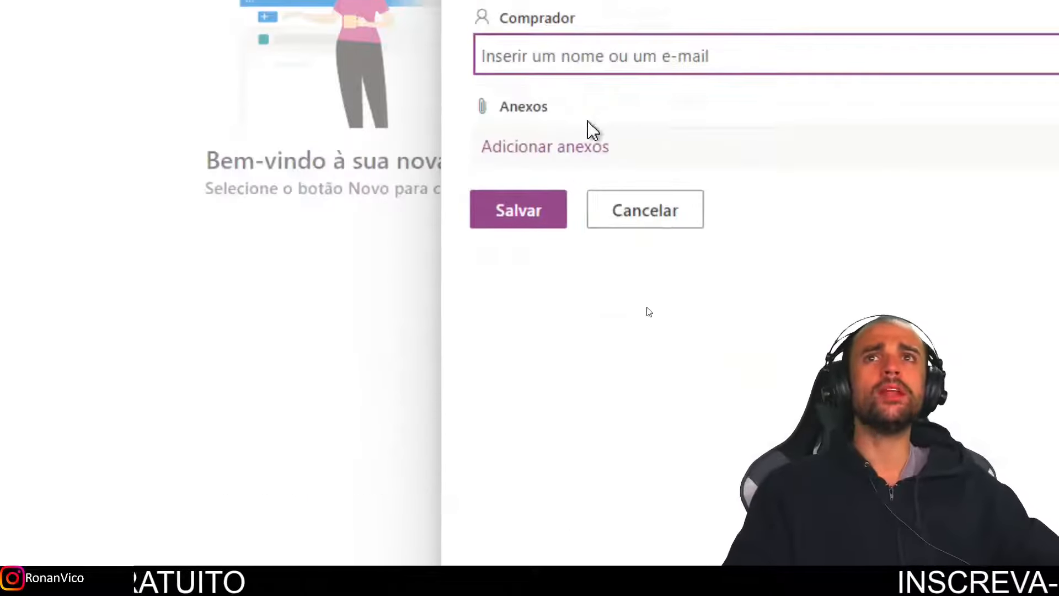
pyautogui.write('Ro')
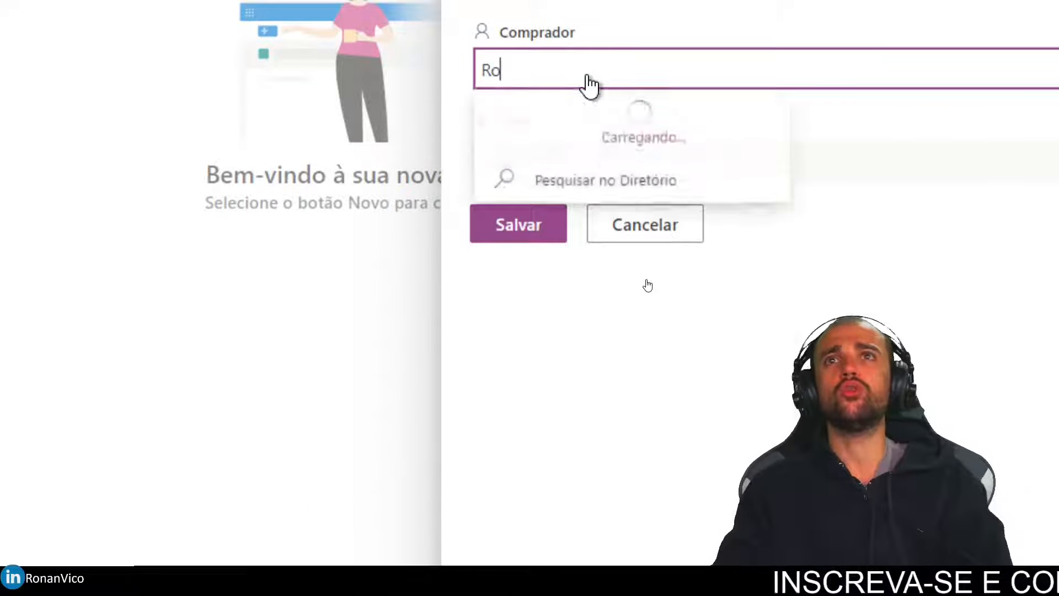
pyautogui.click(629, 105)
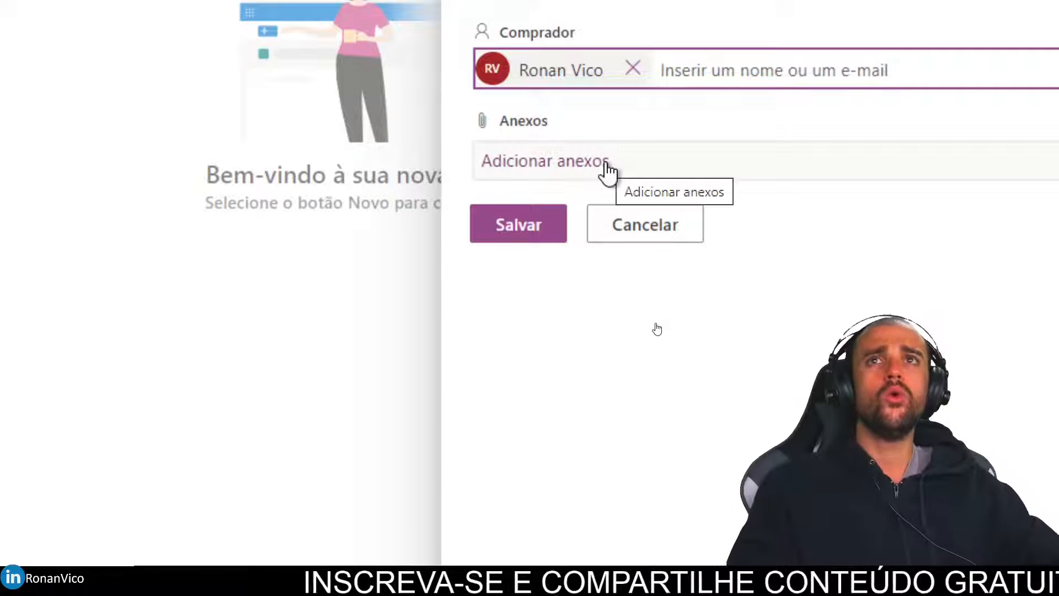
pyautogui.click(548, 233)
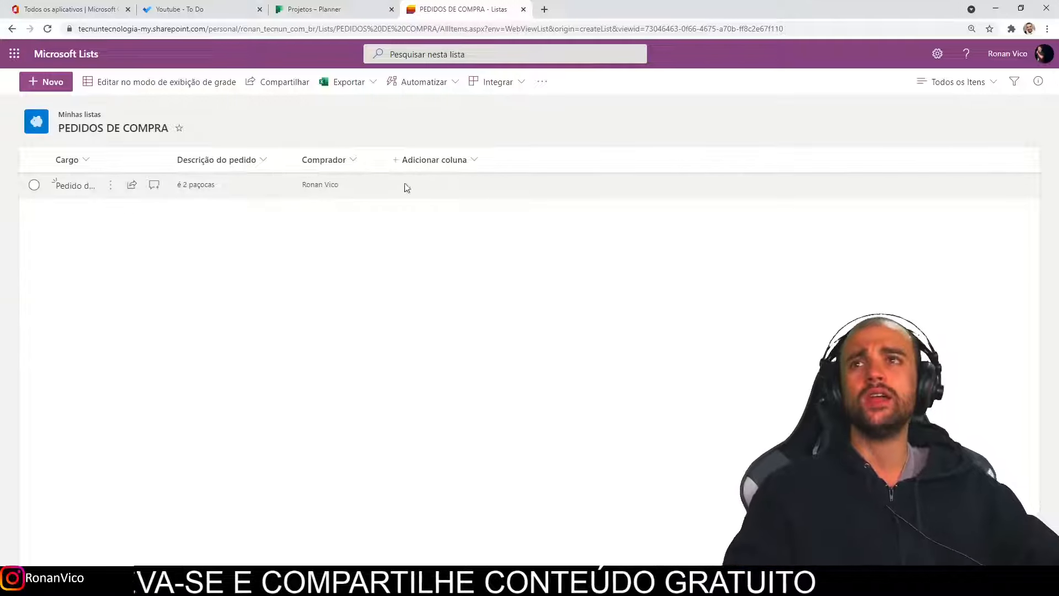
# Add a number column named "Valor" that displays its values with the $ symbol.
pyautogui.click(399, 160)
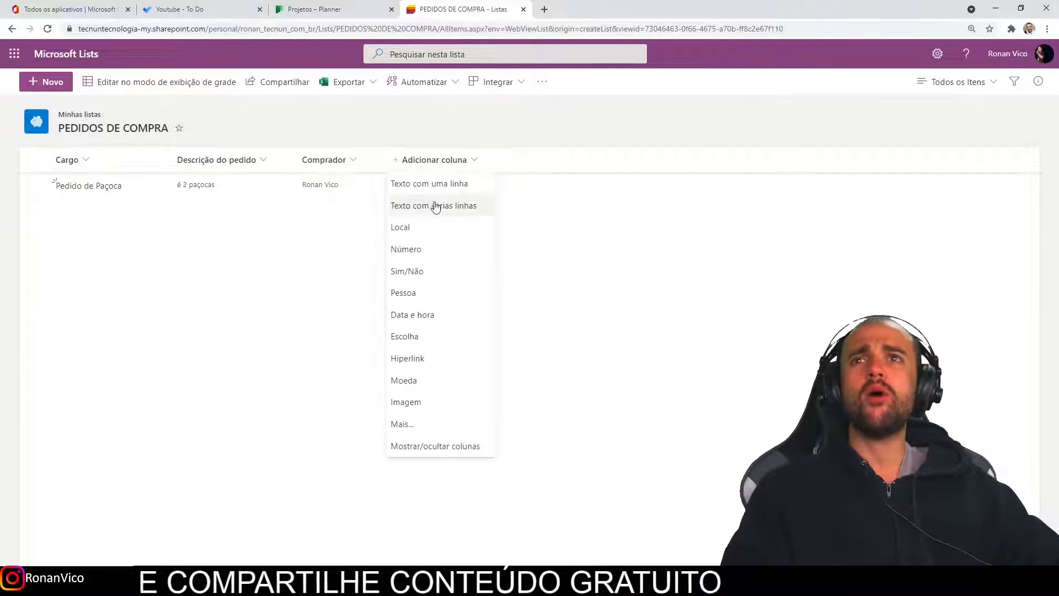
pyautogui.click(421, 249)
pyautogui.write('Valor')
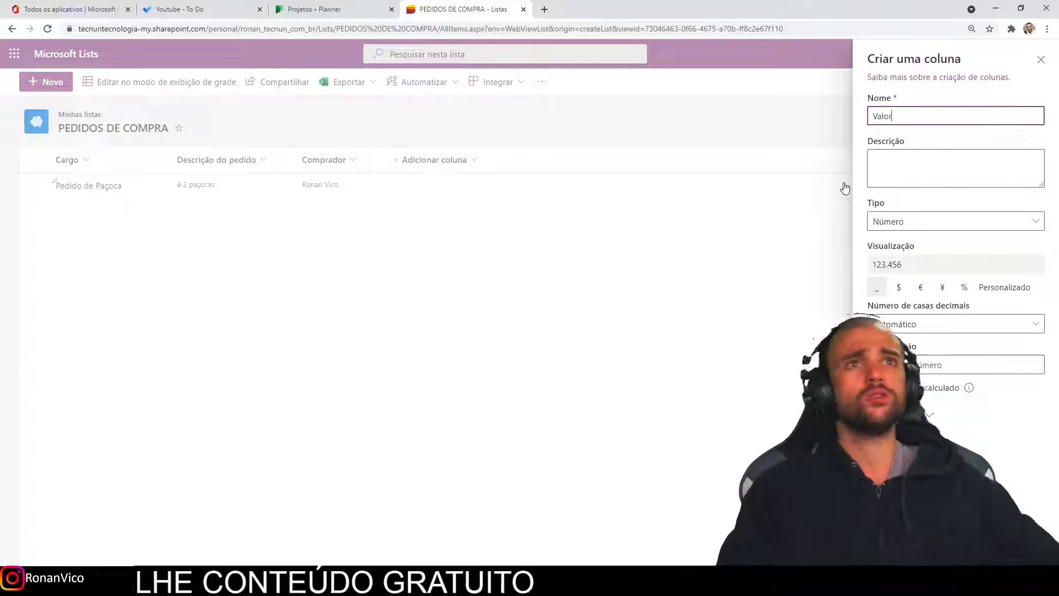
pyautogui.click(916, 152)
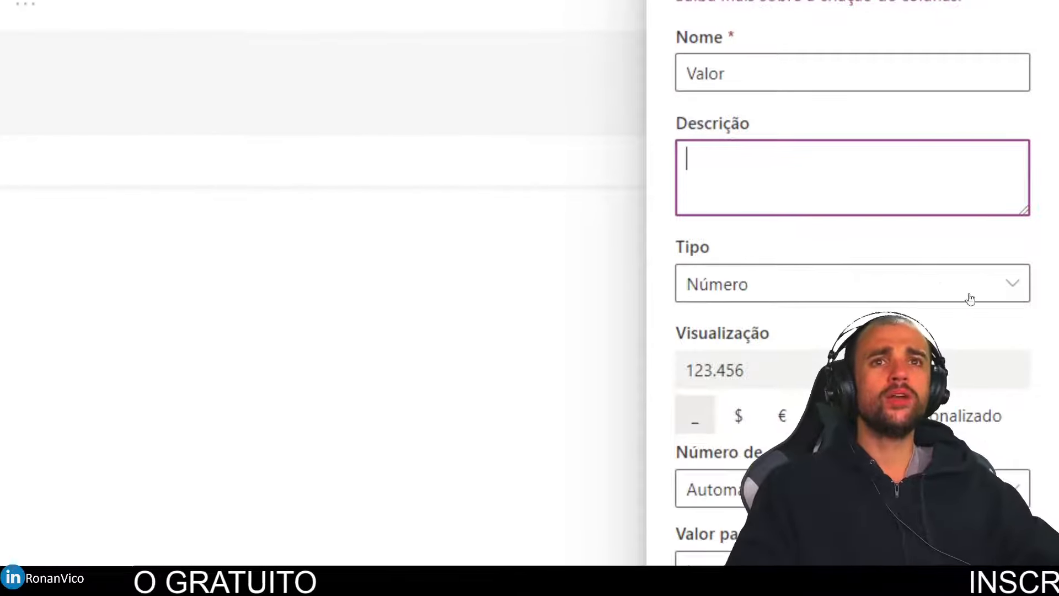
pyautogui.click(749, 418)
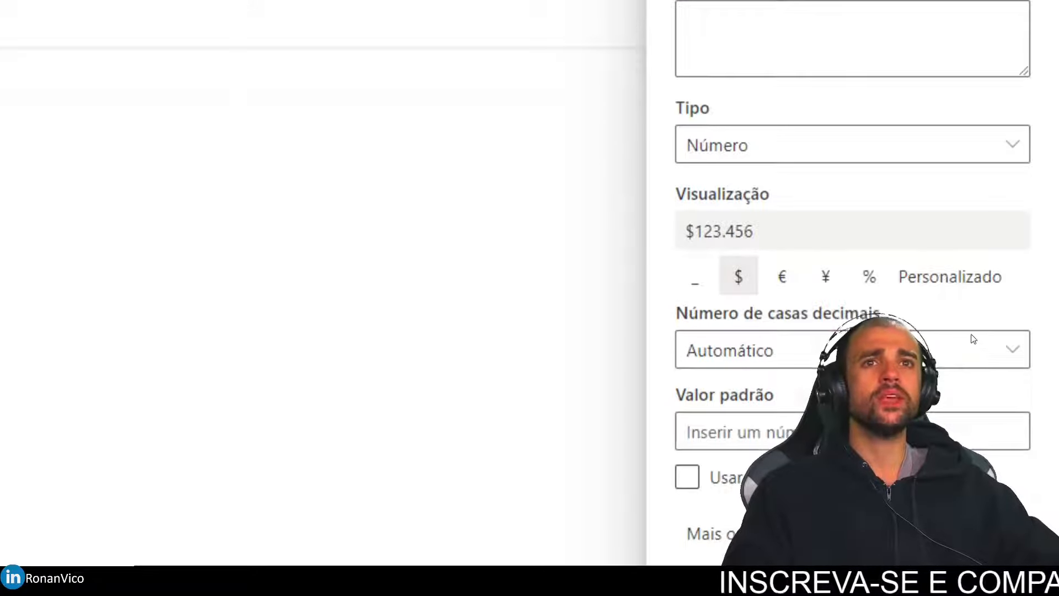
pyautogui.click(940, 491)
pyautogui.click(712, 522)
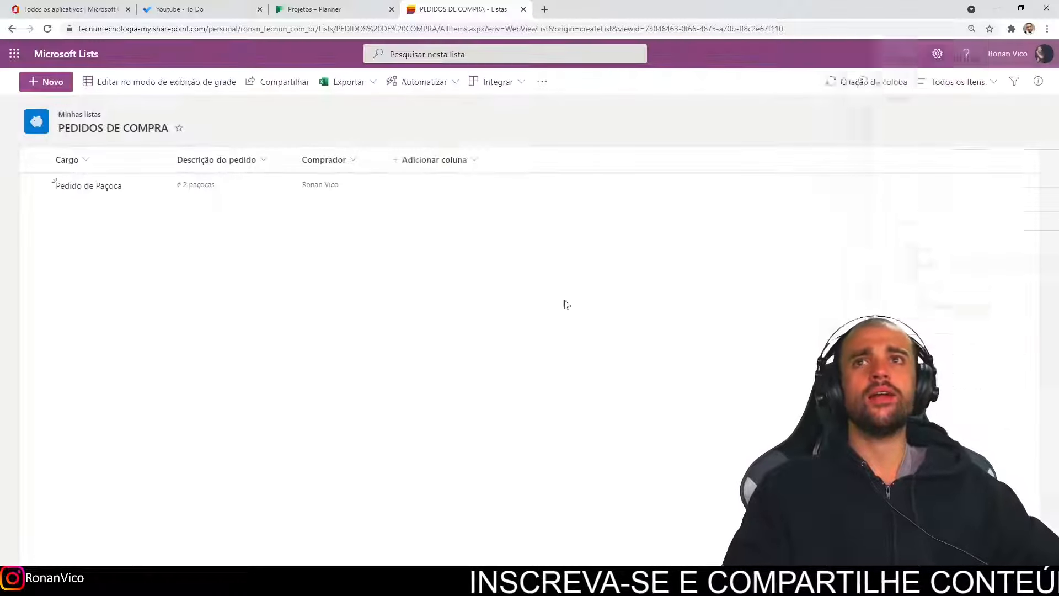
# Add a number column named "Quantidade" with 0 decimal places.
pyautogui.click(521, 160)
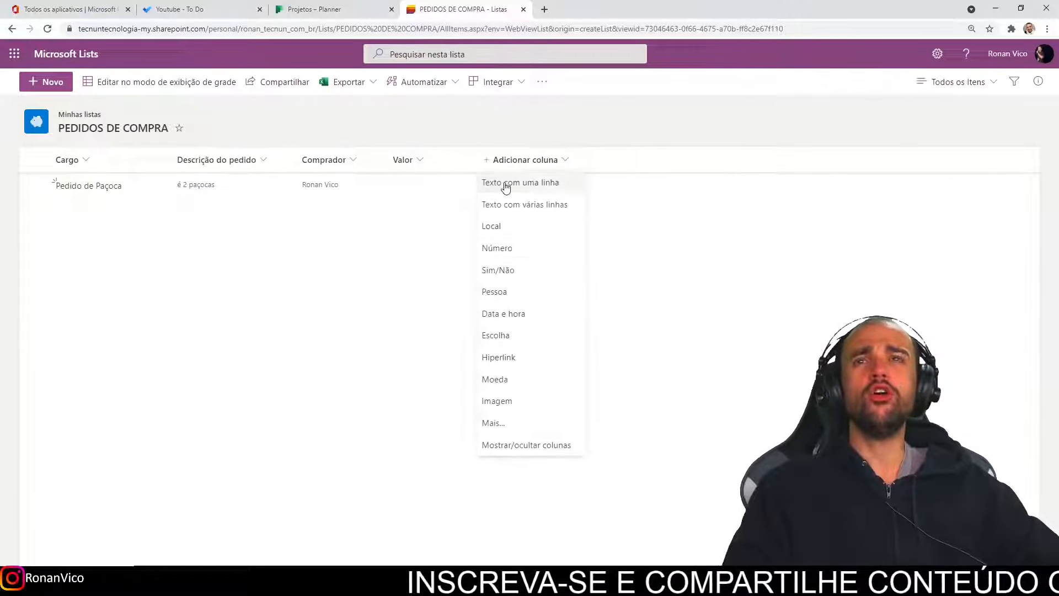
pyautogui.click(535, 257)
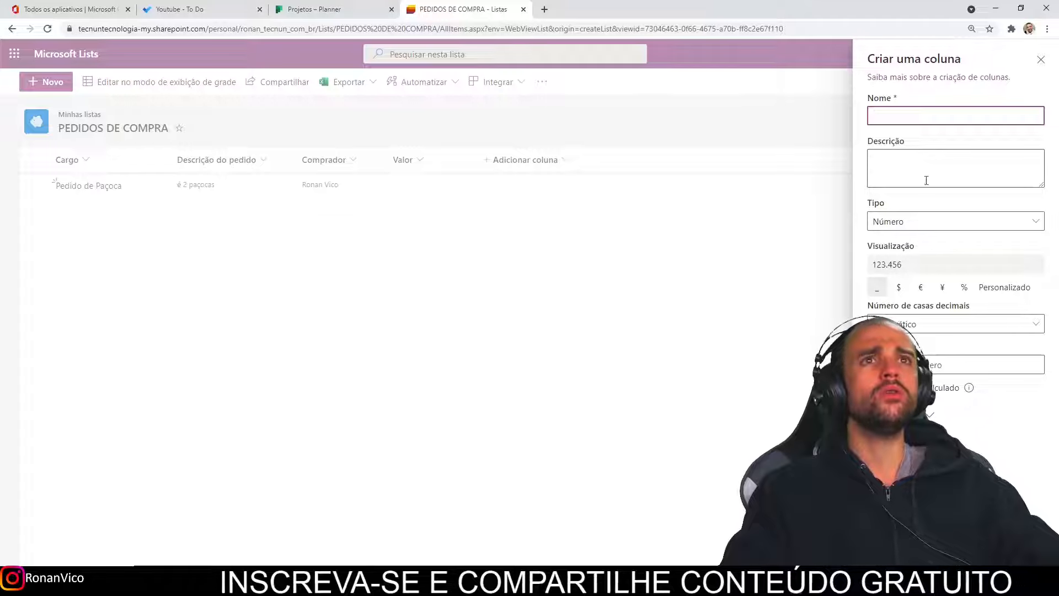
pyautogui.write('Quantidade')
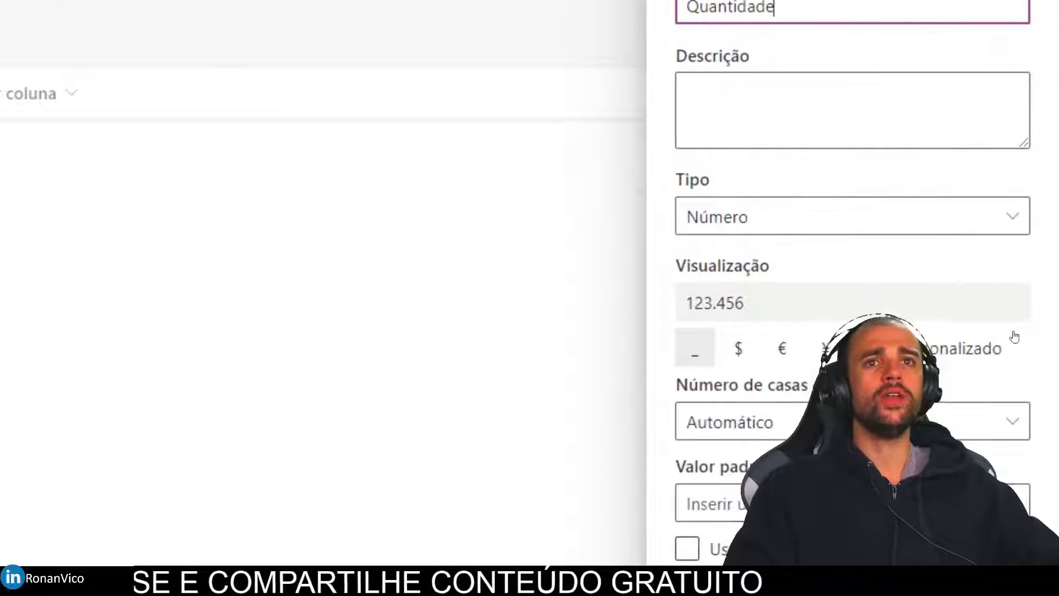
pyautogui.click(975, 483)
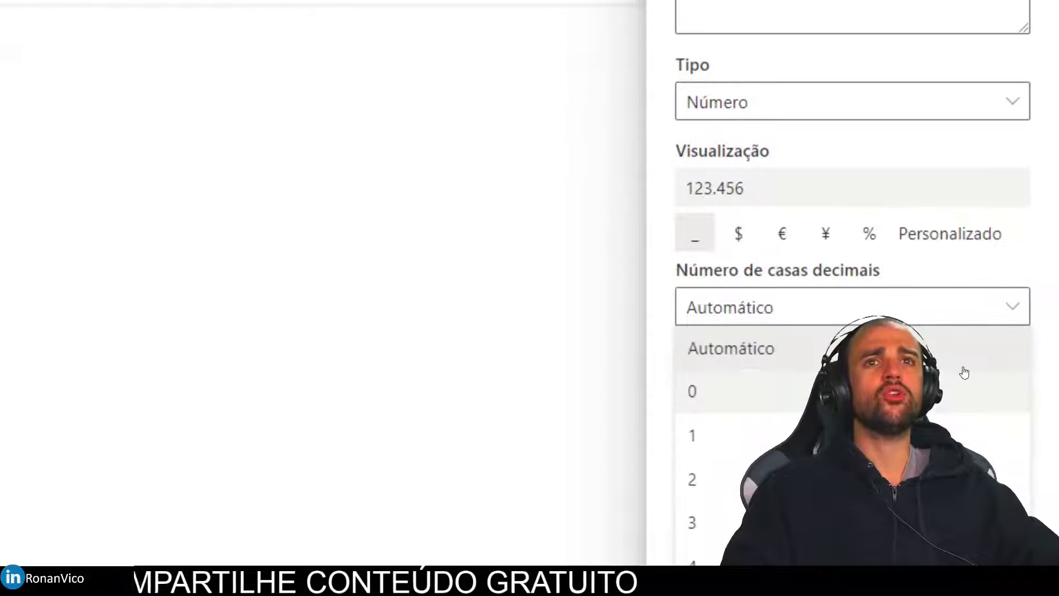
pyautogui.click(963, 389)
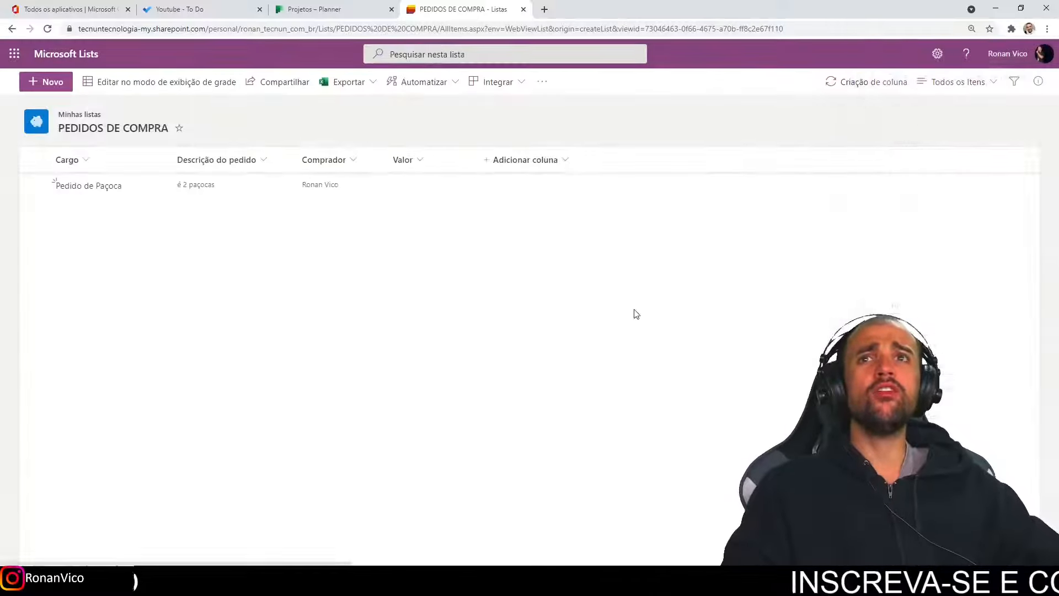
# Start a new column named "Valor Total" on the full column creation page, using the Calculado type based on other columns.
pyautogui.click(612, 160)
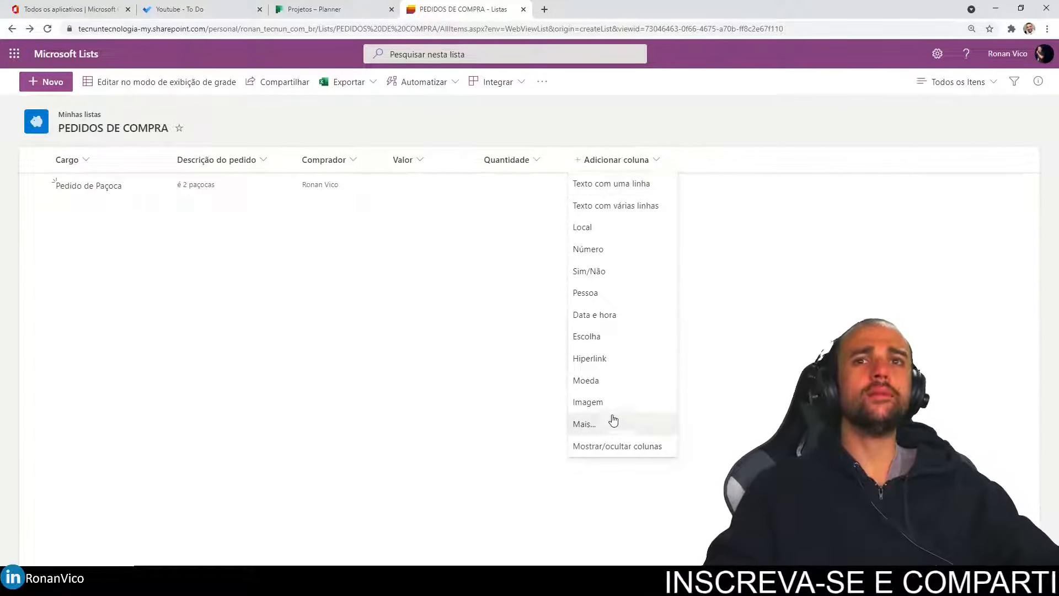
pyautogui.click(585, 424)
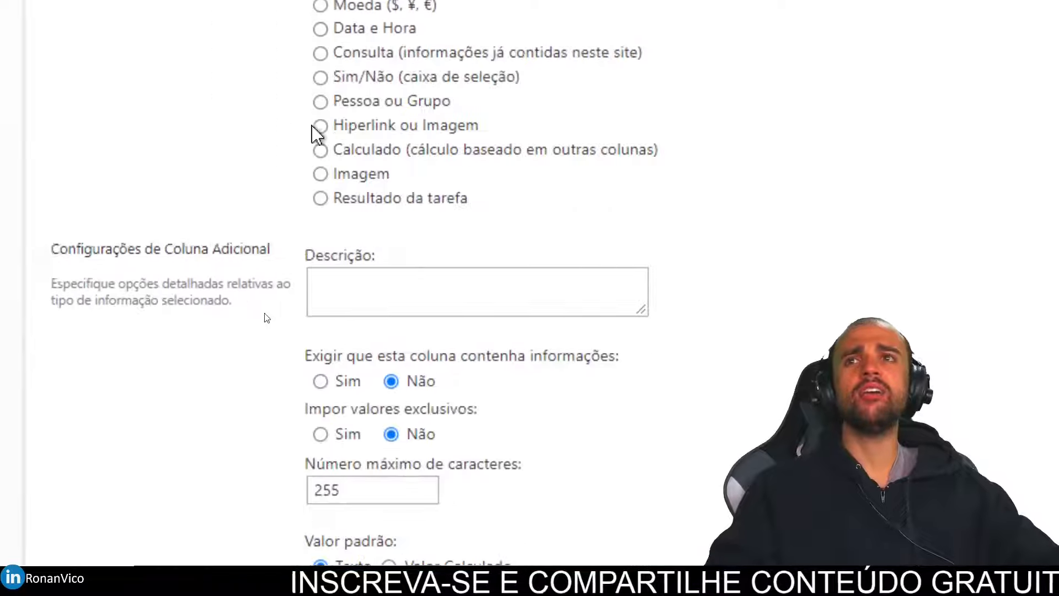
pyautogui.click(408, 67)
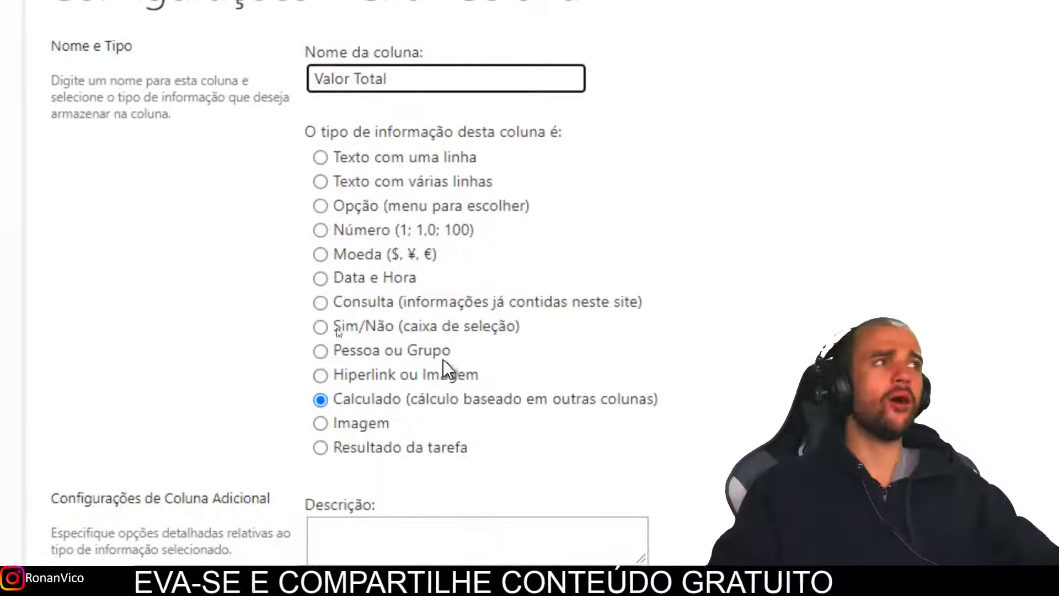
pyautogui.click(471, 315)
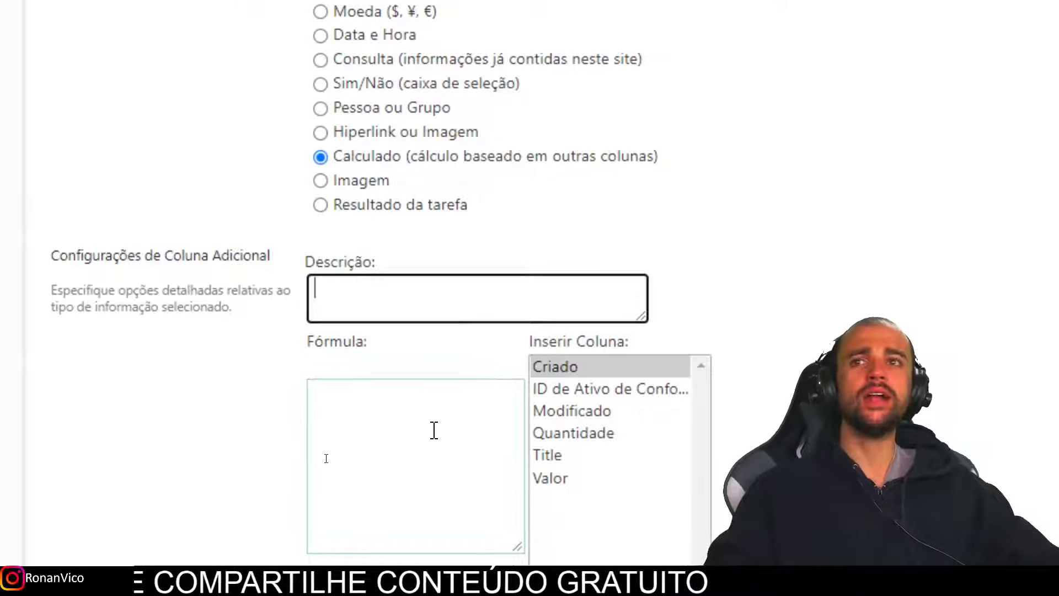
# Build the Valor Total formula as =[Valor] * [Quantidade] and review the data types it can return.
pyautogui.click(436, 412)
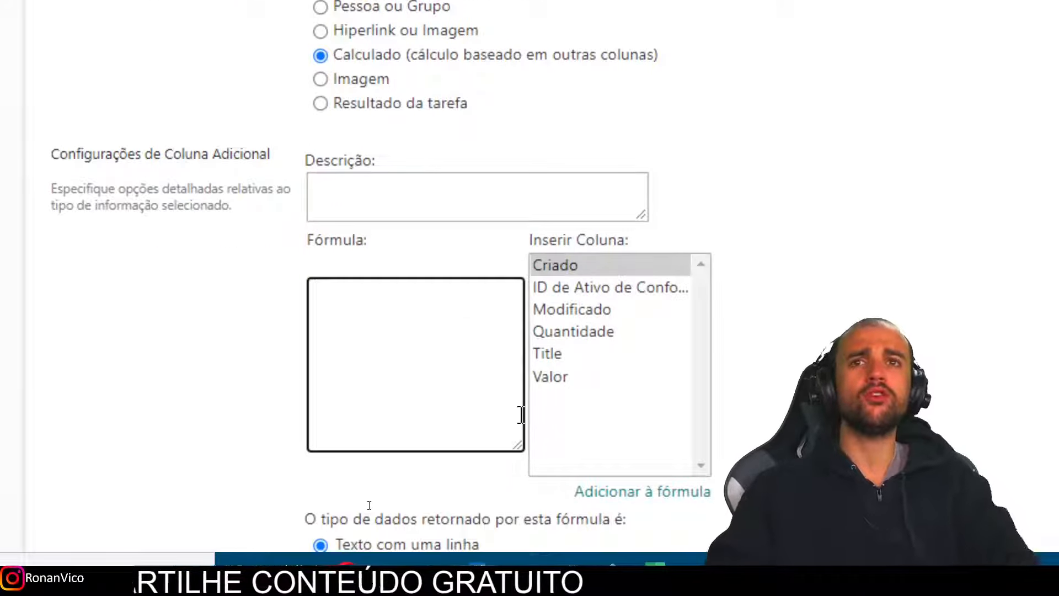
pyautogui.doubleClick(574, 381)
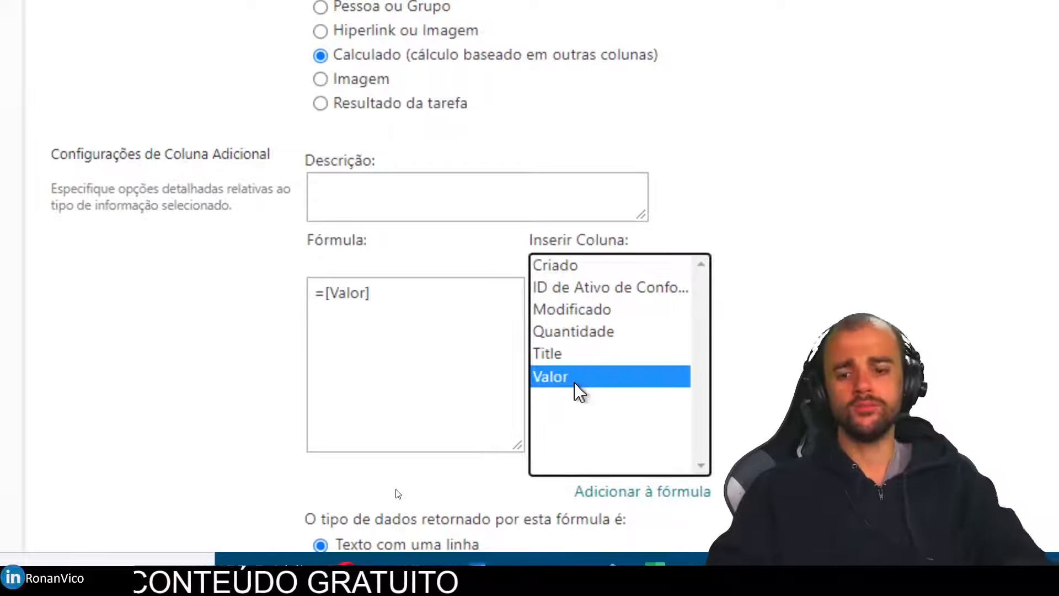
pyautogui.click(494, 326)
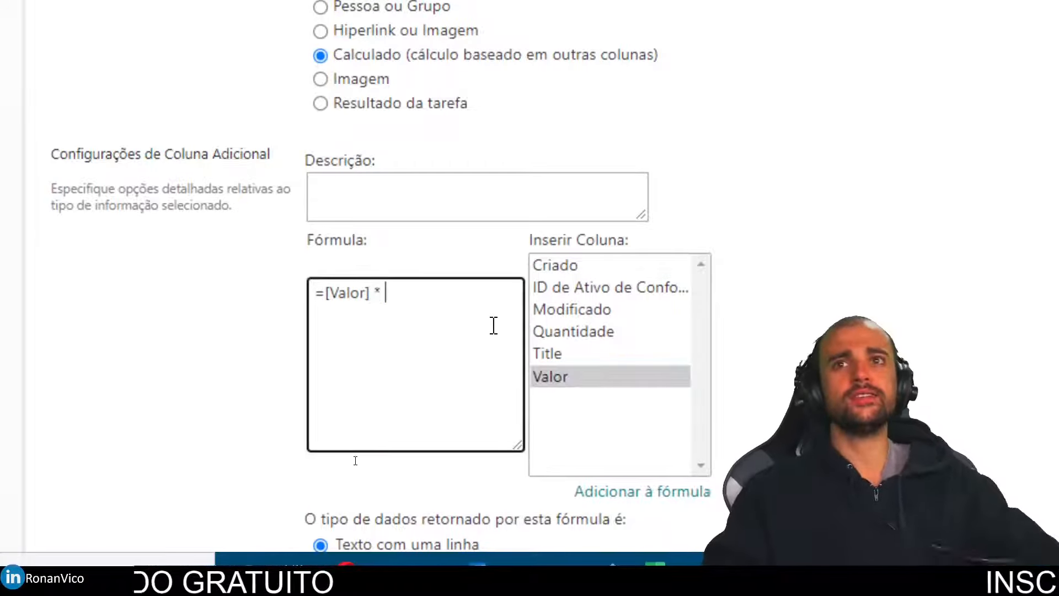
pyautogui.doubleClick(569, 332)
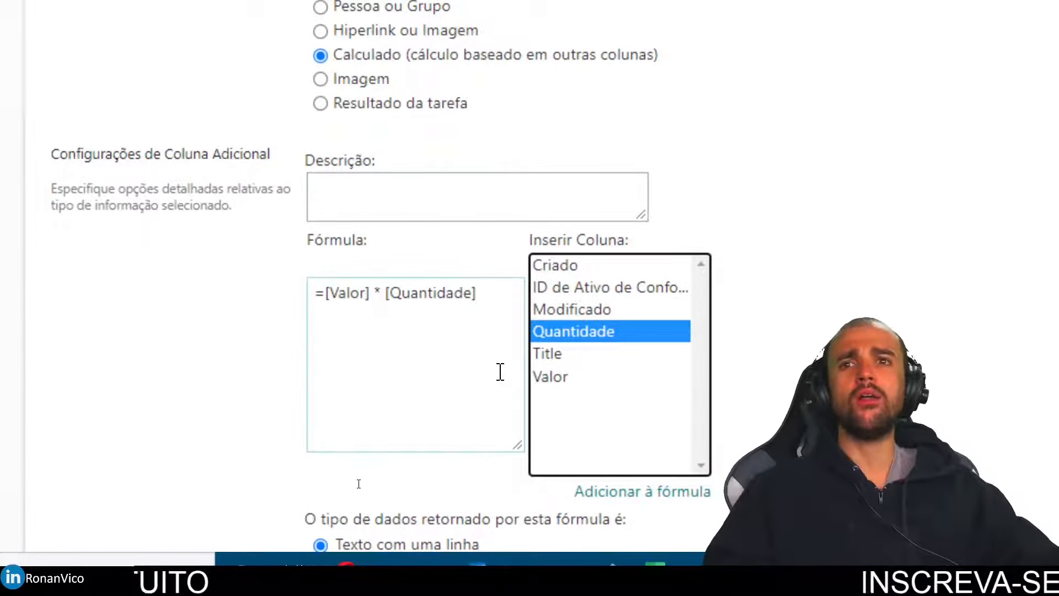
pyautogui.scroll(-5, 500, 372)
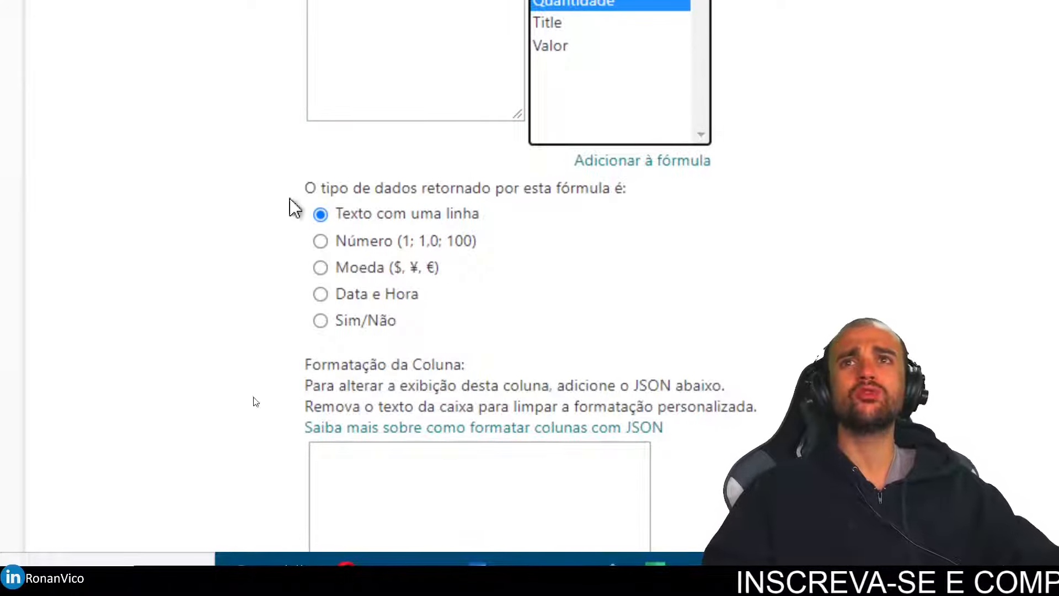
pyautogui.scroll(3, 524, 182)
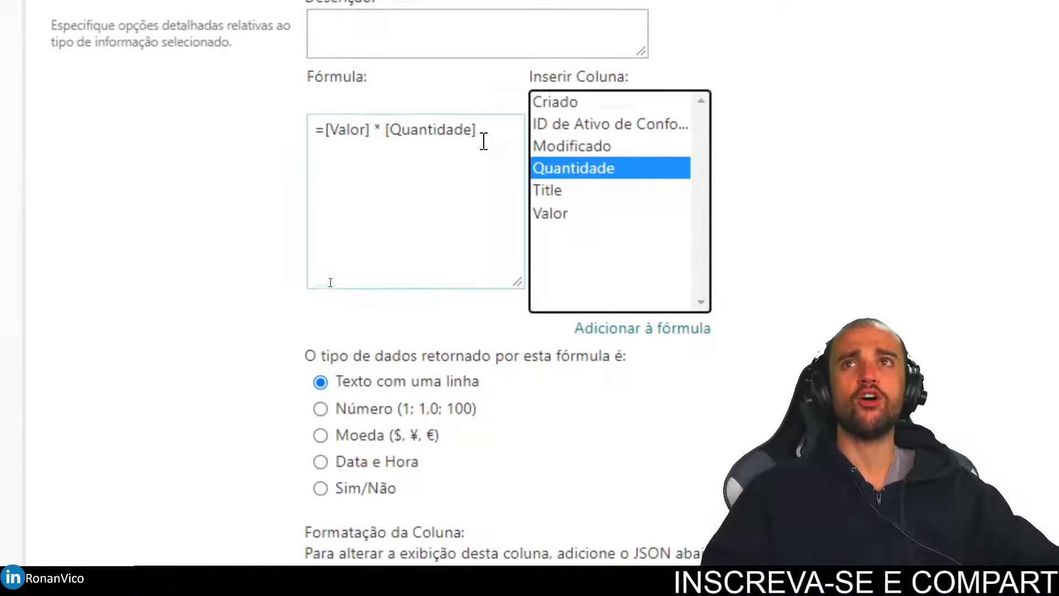
# Make the Valor Total formula return the Número data type with 2 decimal places.
pyautogui.click(320, 409)
pyautogui.scroll(-2, 342, 430)
pyautogui.click(375, 427)
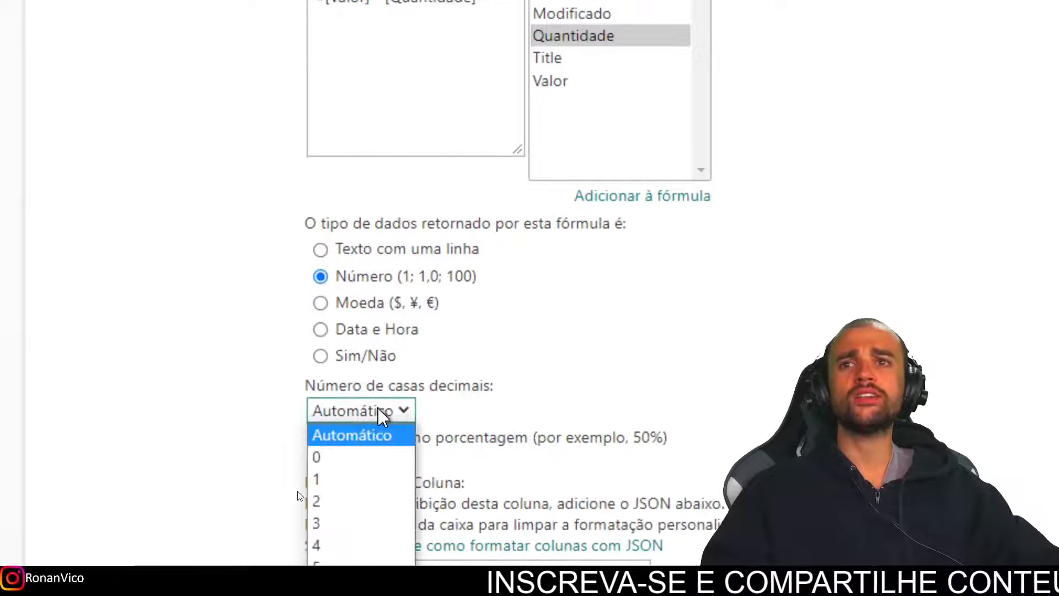
pyautogui.click(366, 502)
pyautogui.scroll(1, 538, 227)
# Check the Valor Total column's formula and settings, and create the column in the purchase orders list.
pyautogui.click(459, 87)
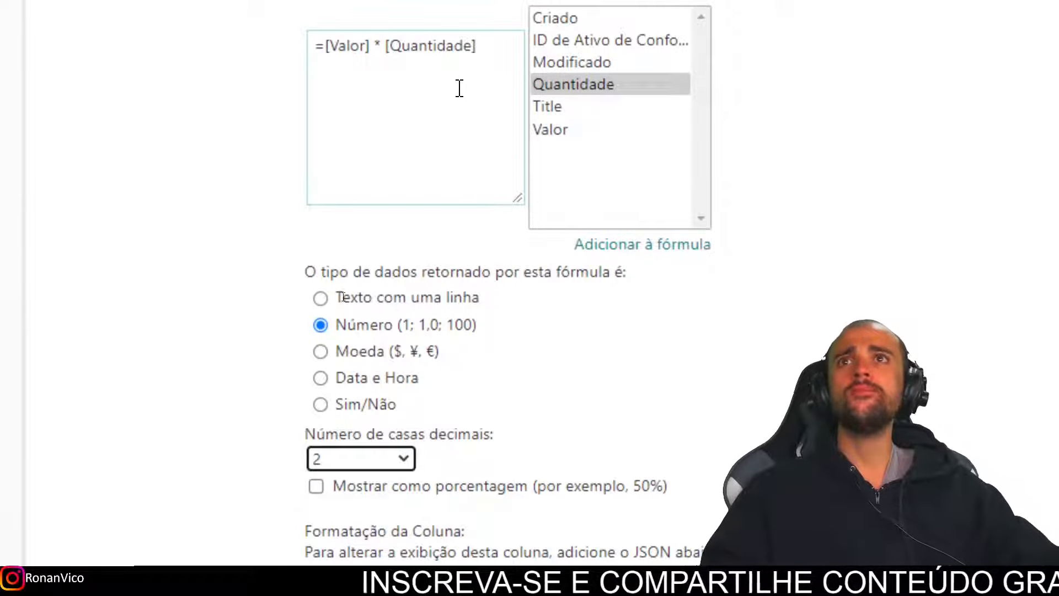
pyautogui.scroll(1, 449, 84)
pyautogui.scroll(-5, 535, 404)
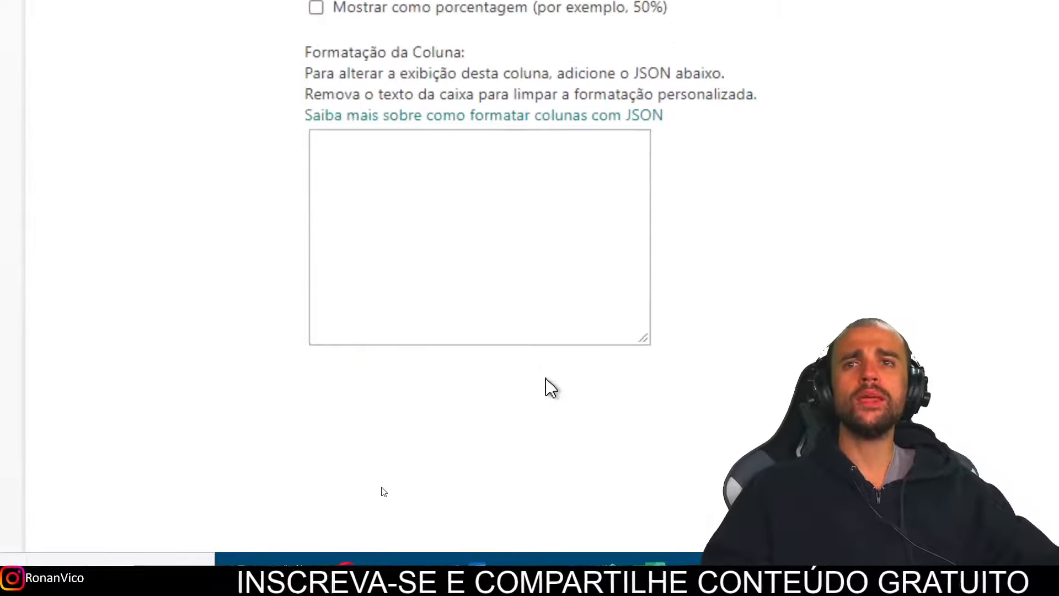
pyautogui.scroll(5, 442, 453)
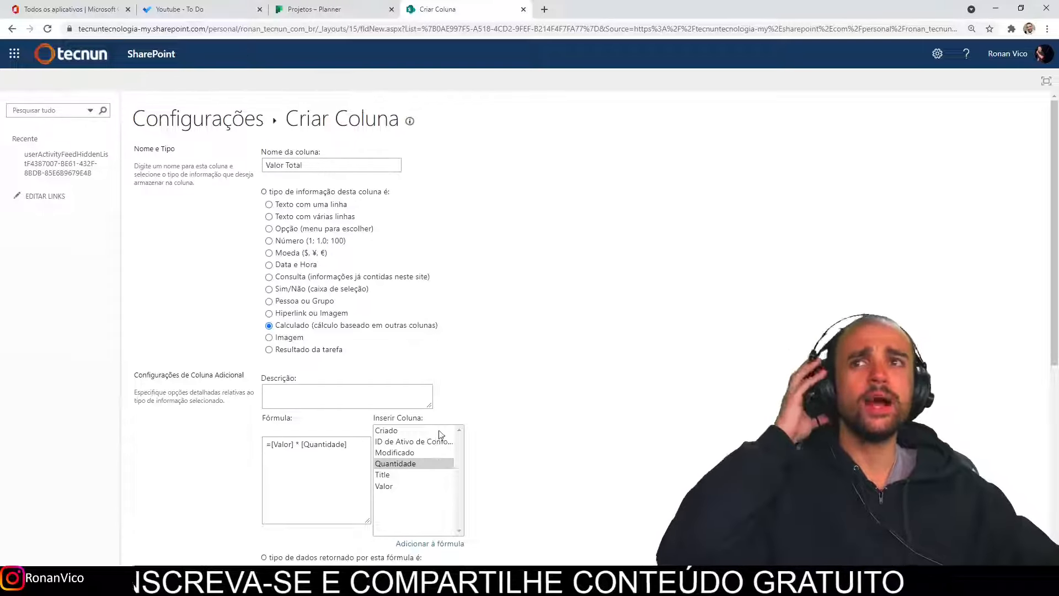
pyautogui.scroll(-5, 475, 471)
pyautogui.scroll(-2, 449, 395)
pyautogui.scroll(3, 449, 395)
pyautogui.click(354, 244)
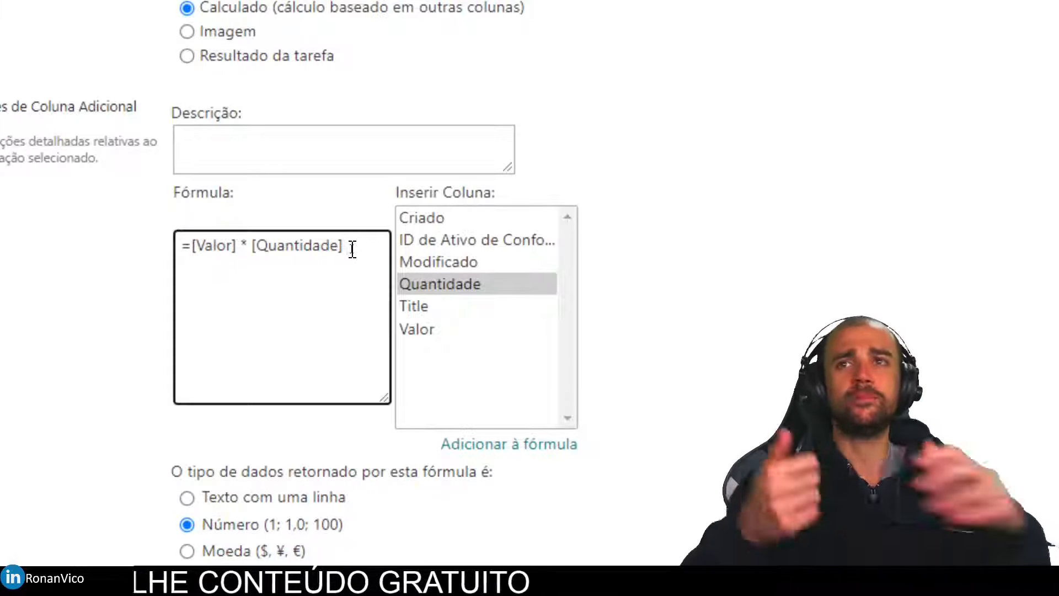
pyautogui.scroll(-3, 740, 396)
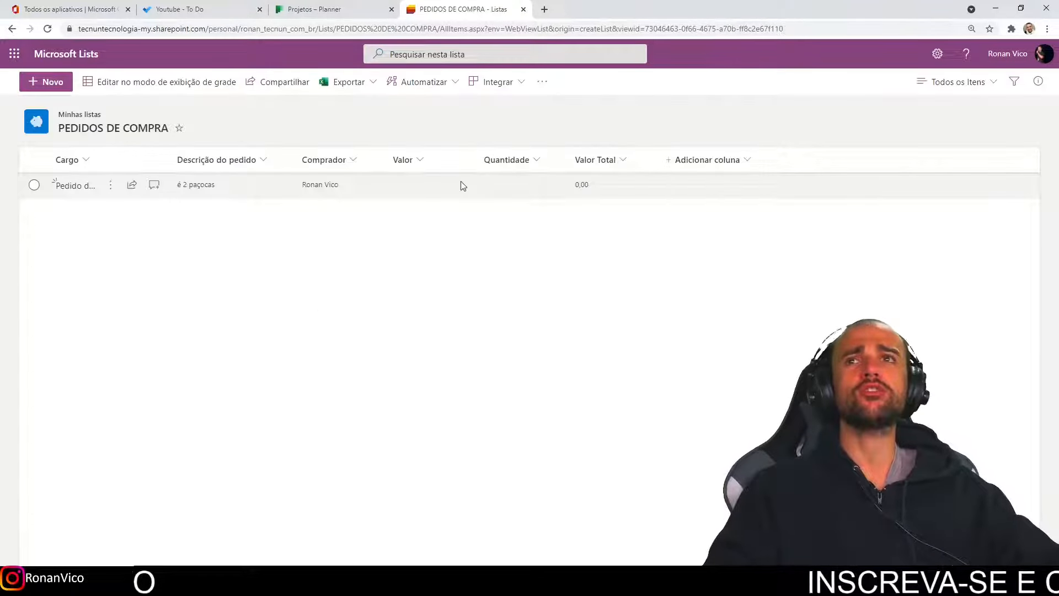
# Set Valor to 0,5 and Quantidade to 2 in the Pedido de Paçoca item, and return to the list.
pyautogui.doubleClick(462, 185)
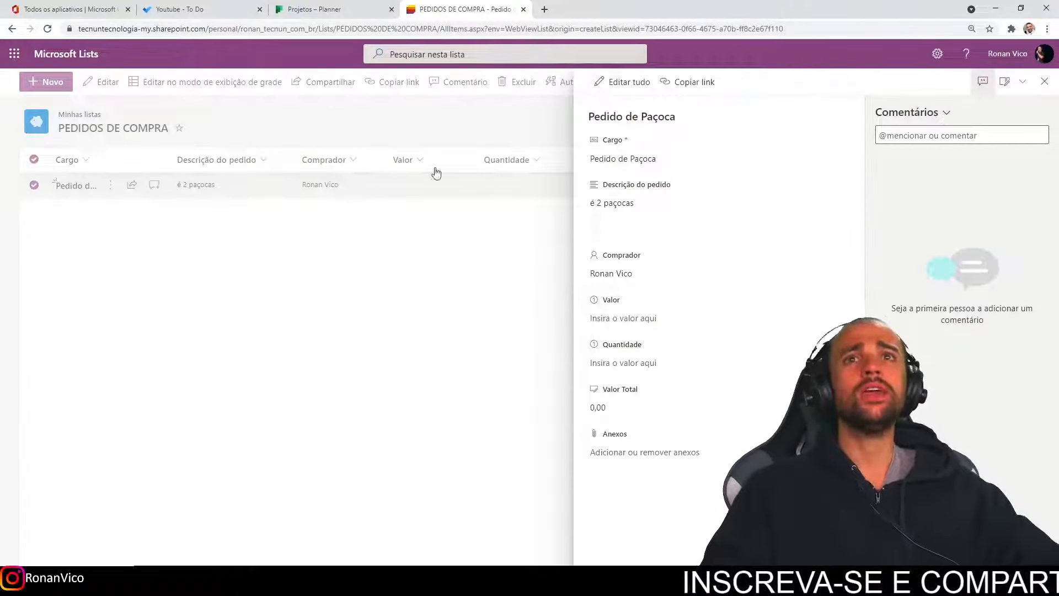
pyautogui.click(642, 418)
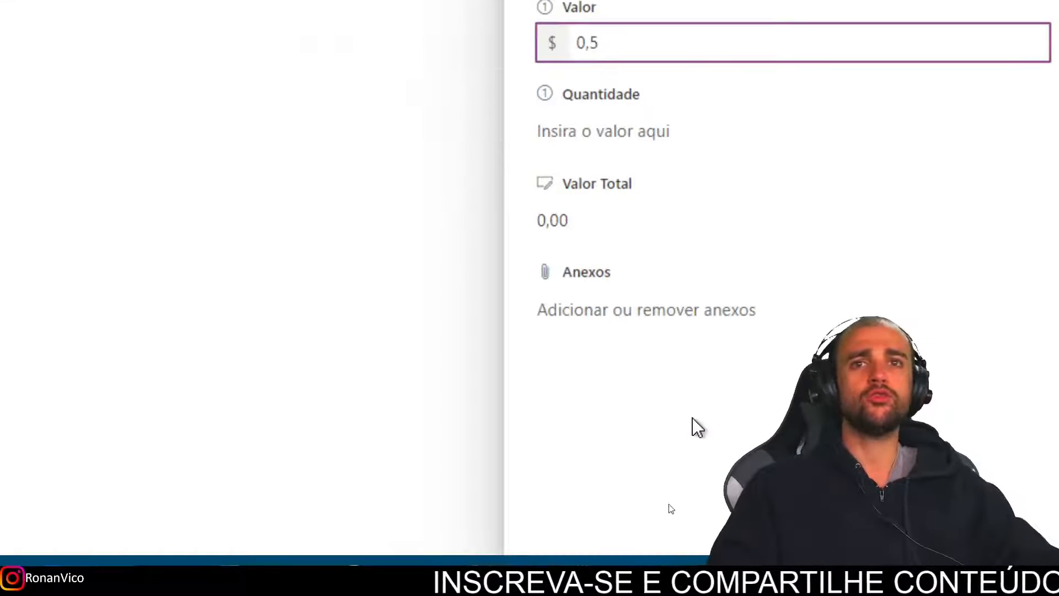
pyautogui.click(698, 126)
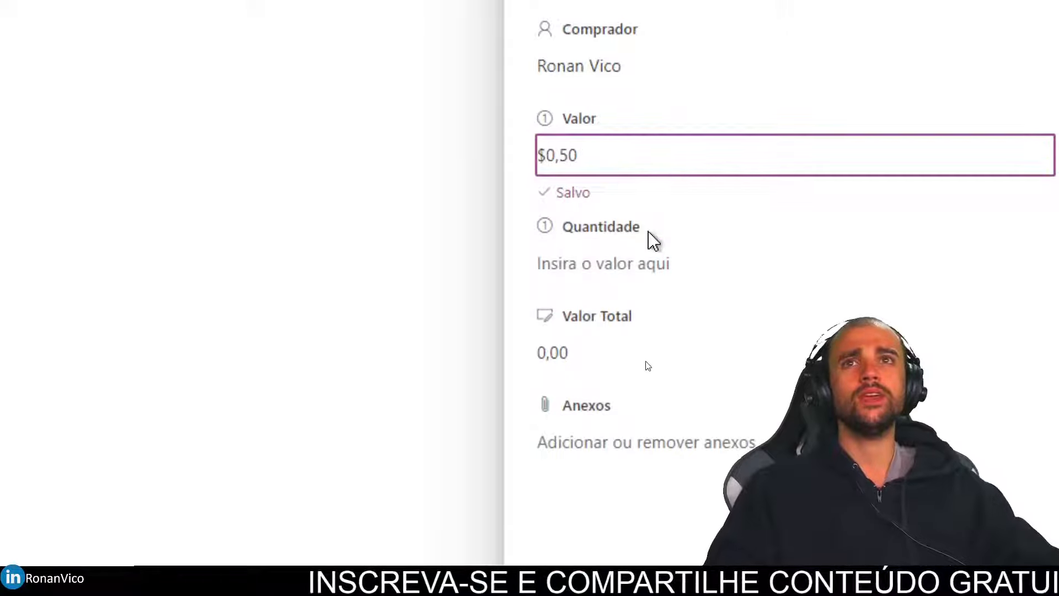
pyautogui.click(653, 262)
pyautogui.write('2')
pyautogui.click(385, 190)
pyautogui.hotkey('ctrl', '2')
pyautogui.moveTo(550, 203)
pyautogui.mouseDown()
pyautogui.moveTo(627, 196)
pyautogui.moveTo(627, 140)
pyautogui.moveTo(557, 213)
pyautogui.mouseUp()
pyautogui.press('Escape')
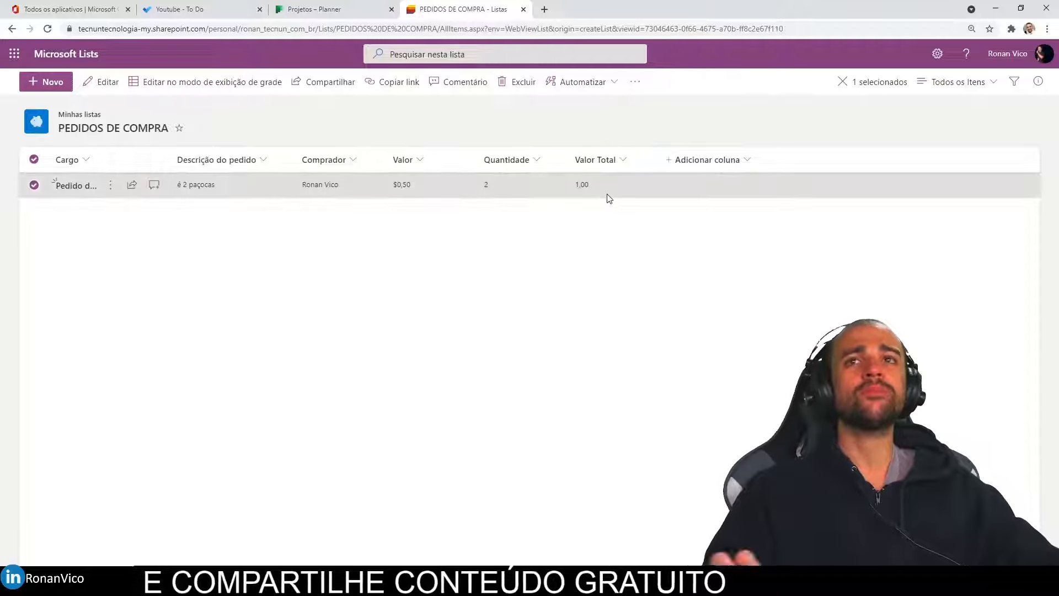
# Check in the Pedido de Paçoca item's details whether the calculated Valor Total field can be edited, and close them.
pyautogui.click(607, 196)
pyautogui.click(620, 409)
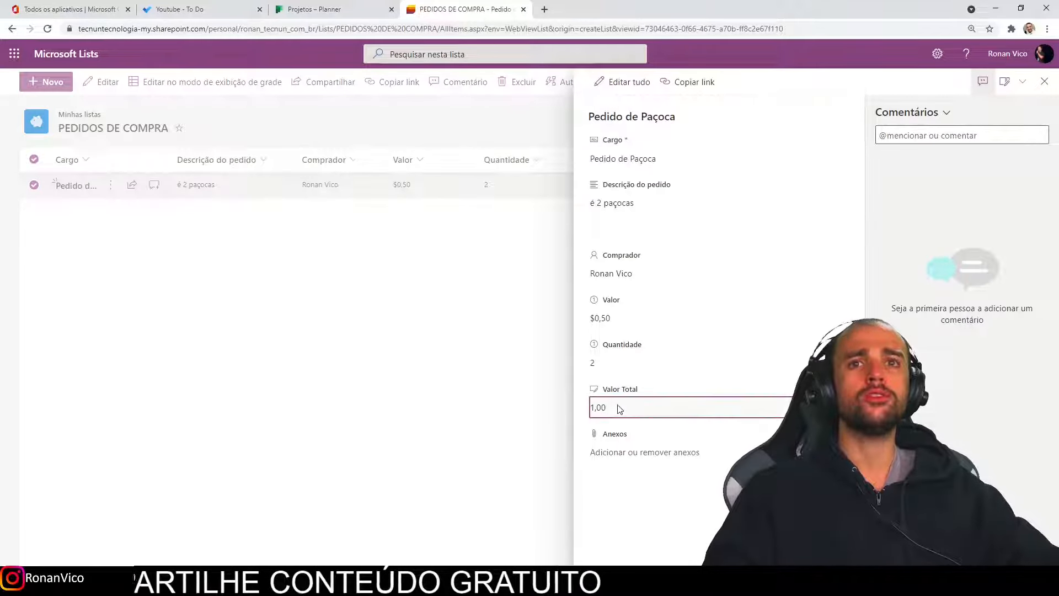
pyautogui.click(1037, 90)
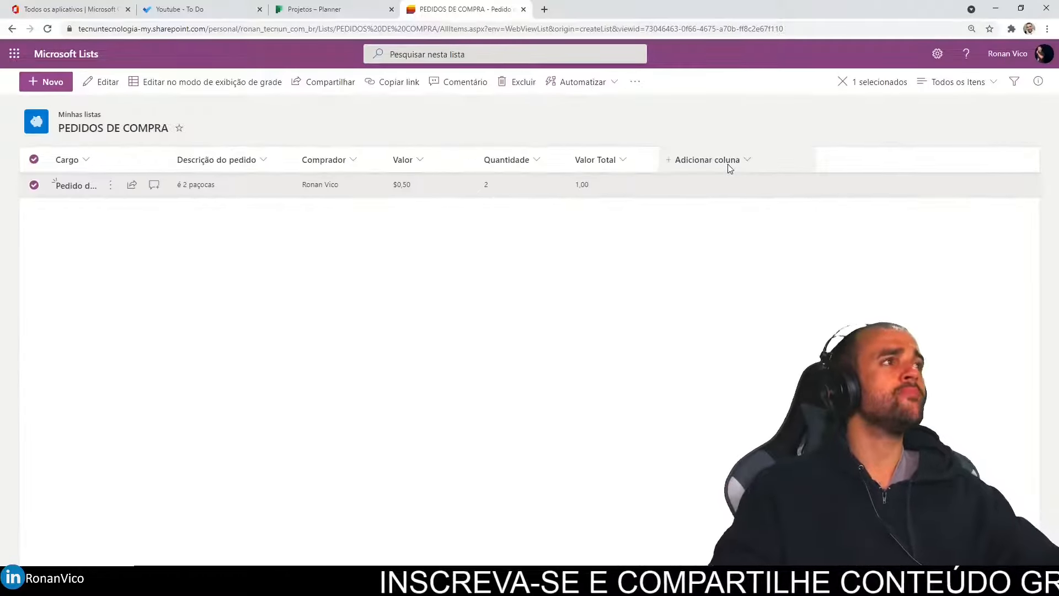
# Add a Local column named "Onde fica o fornecedor" with its linked Endereço column shown in the current view.
pyautogui.click(728, 167)
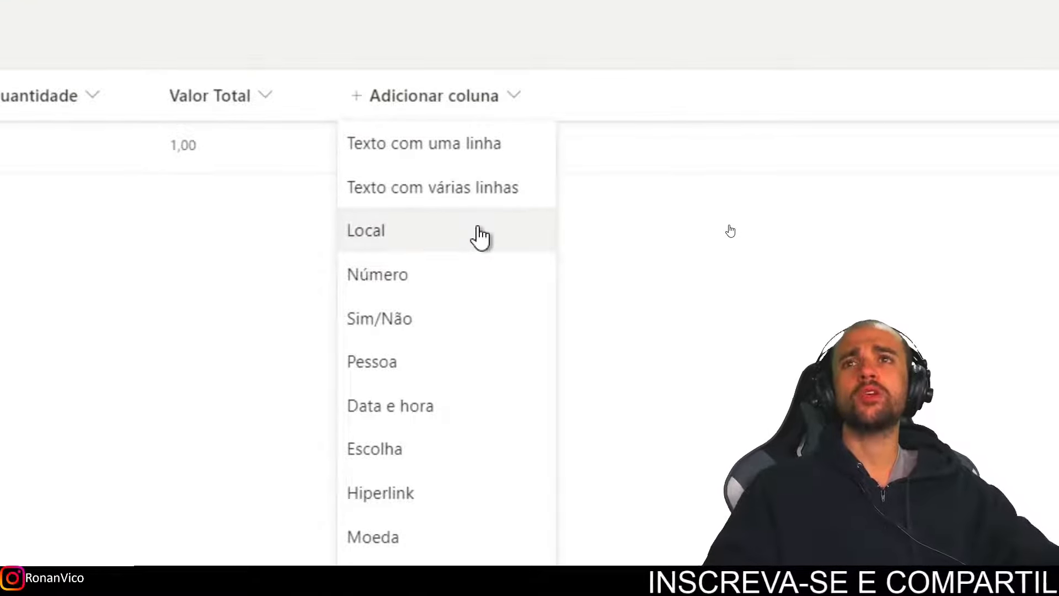
pyautogui.click(480, 236)
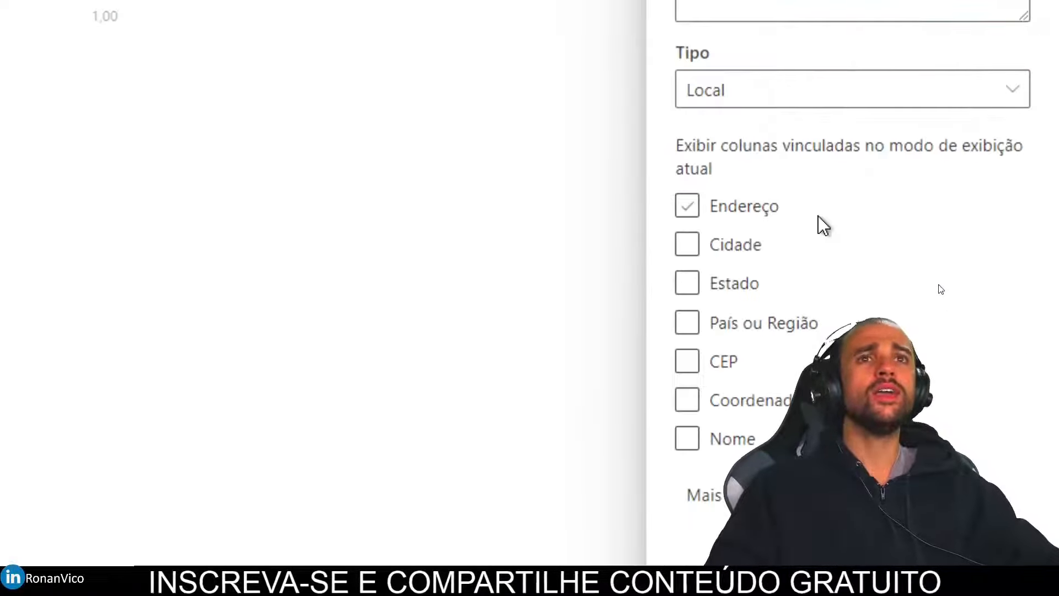
pyautogui.click(745, 220)
pyautogui.click(770, 243)
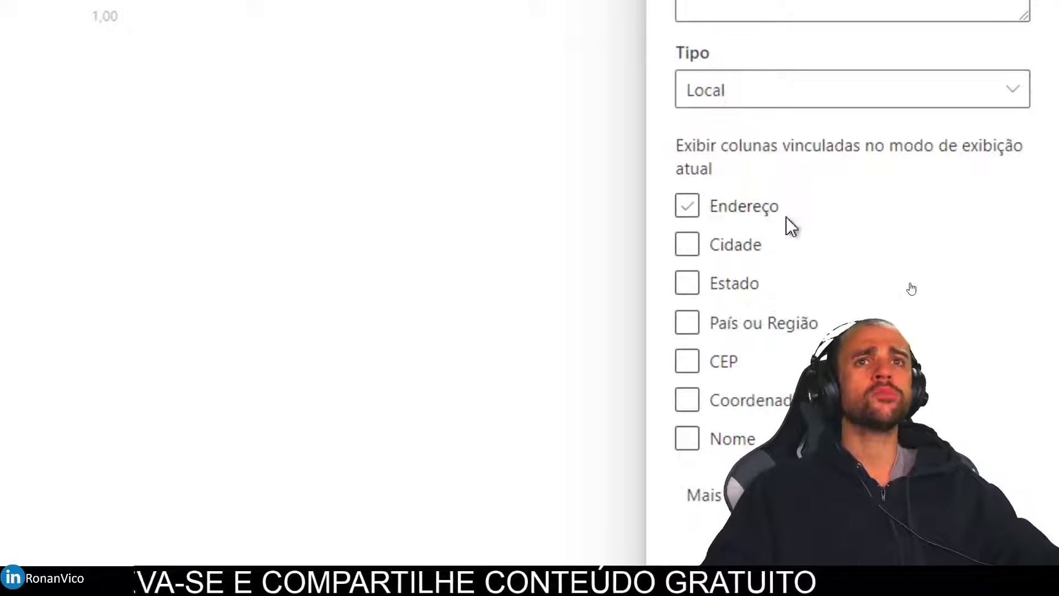
pyautogui.click(701, 214)
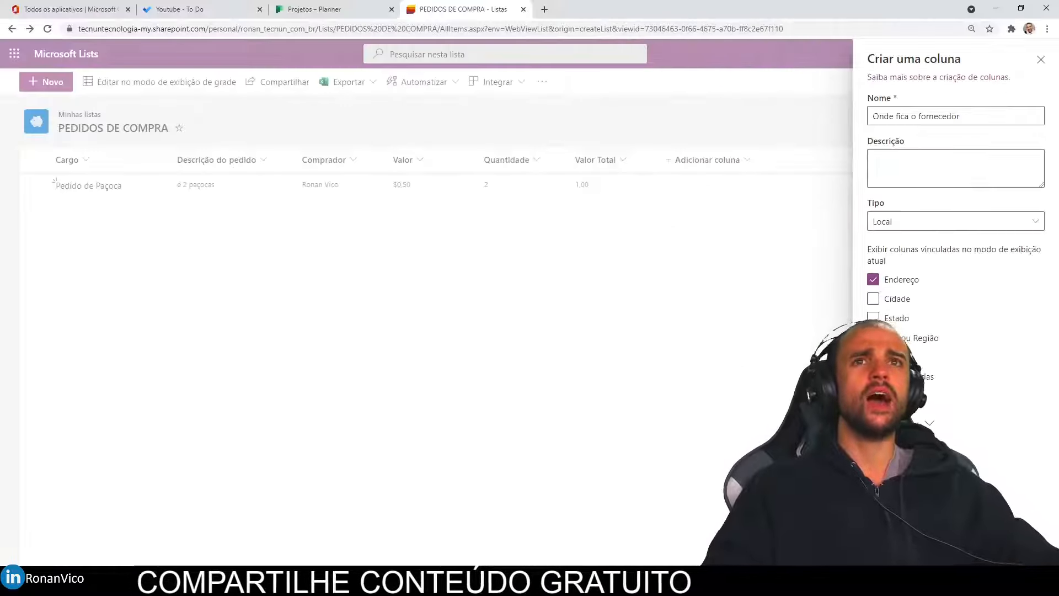
pyautogui.click(892, 459)
# Try a supplier location lookup for "bar do joaquim" in a new item, and discard the item.
pyautogui.click(46, 82)
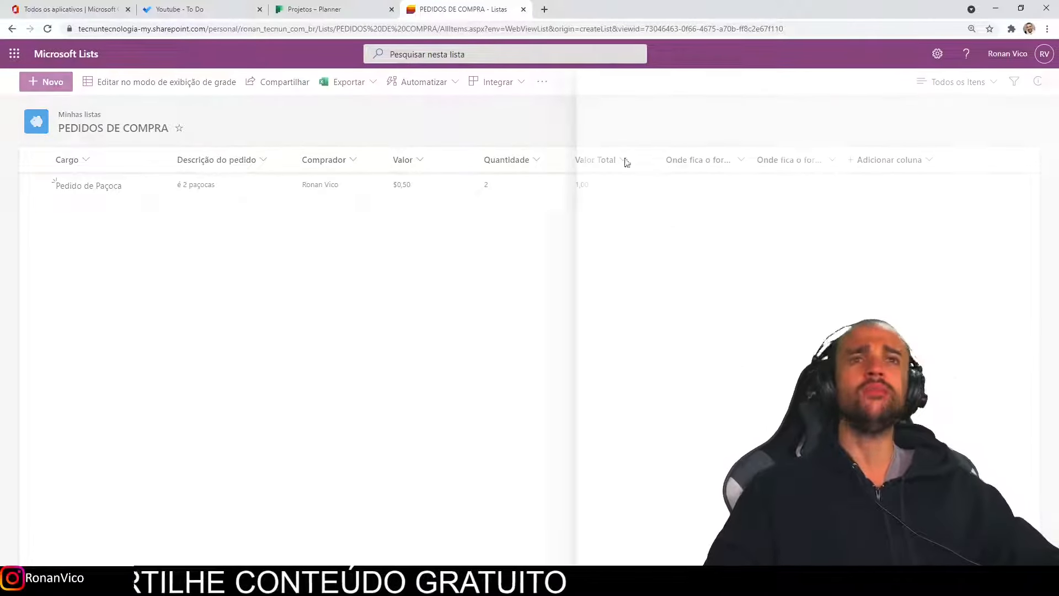
pyautogui.click(662, 329)
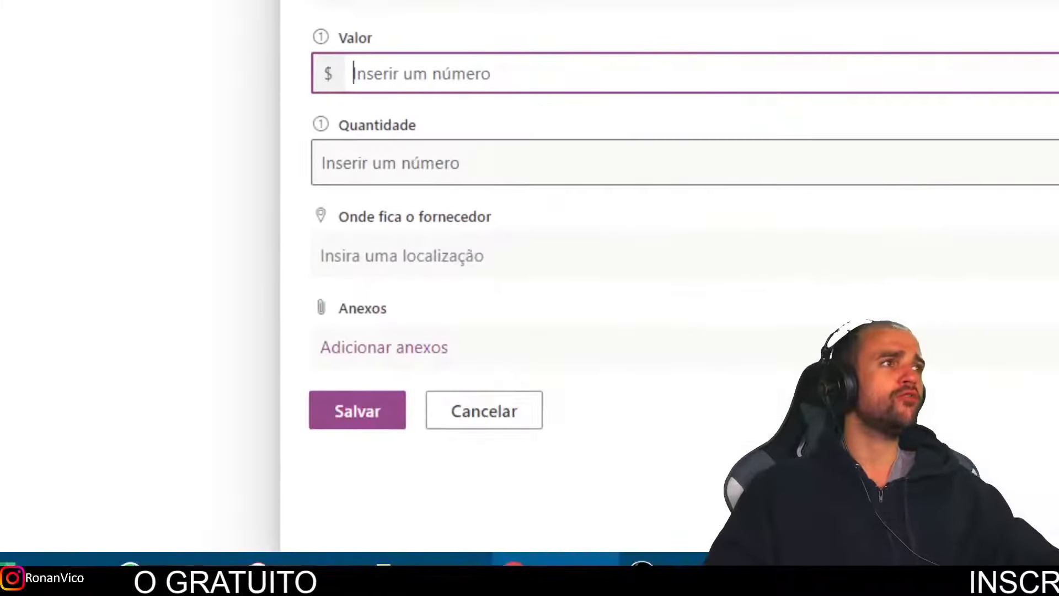
pyautogui.click(724, 251)
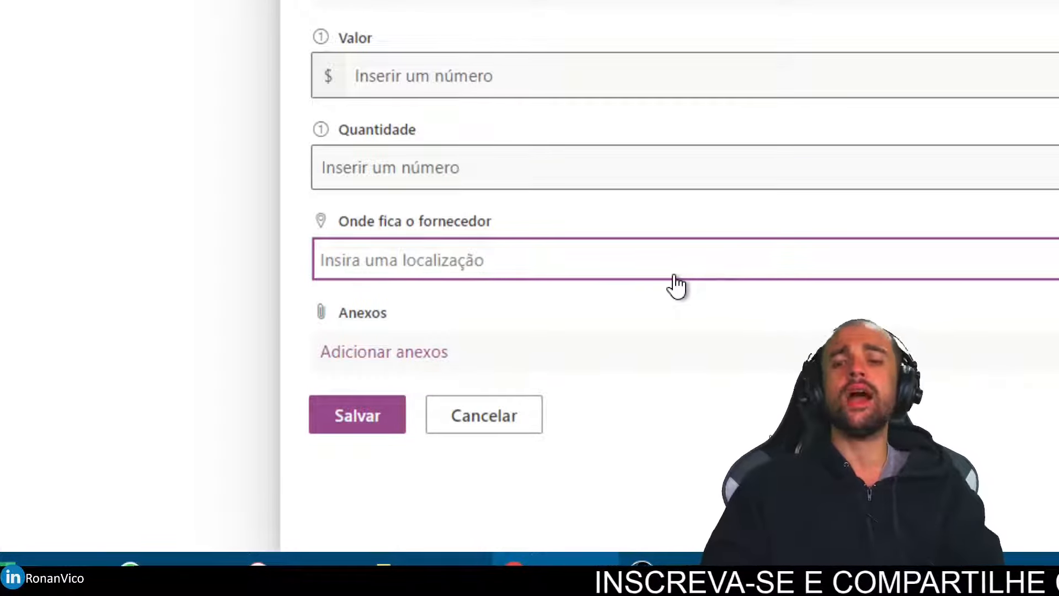
pyautogui.write('Joaquim')
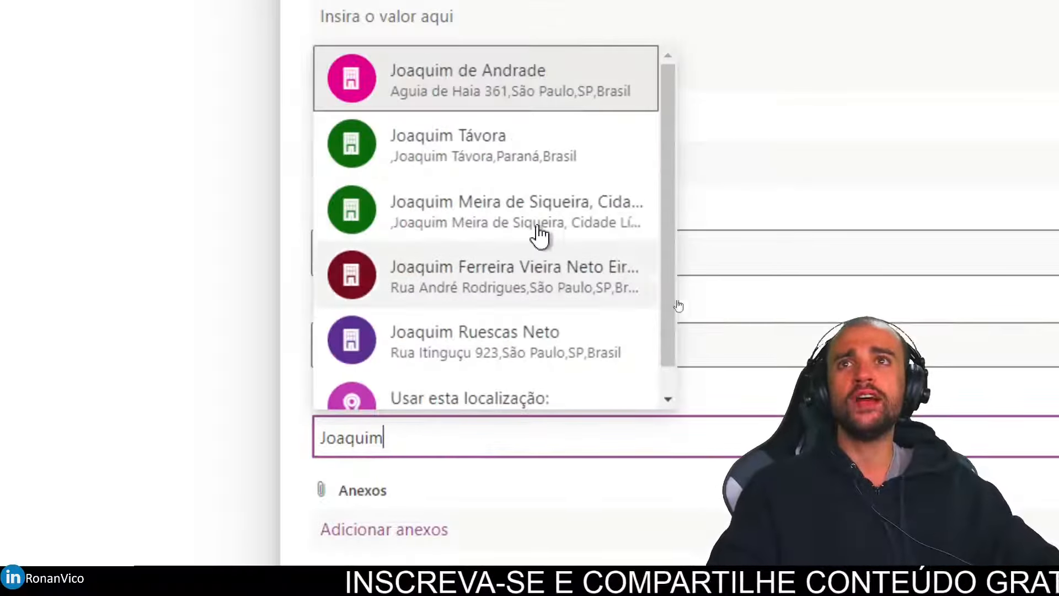
pyautogui.hotkey('ctrl', 'a')
pyautogui.write('bar do joaqui')
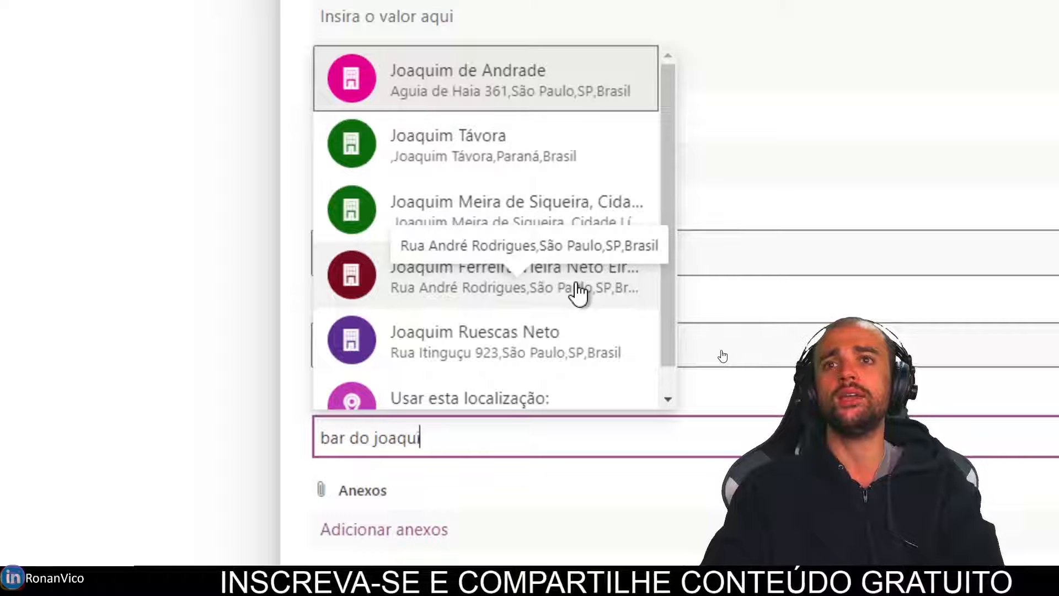
pyautogui.write('m')
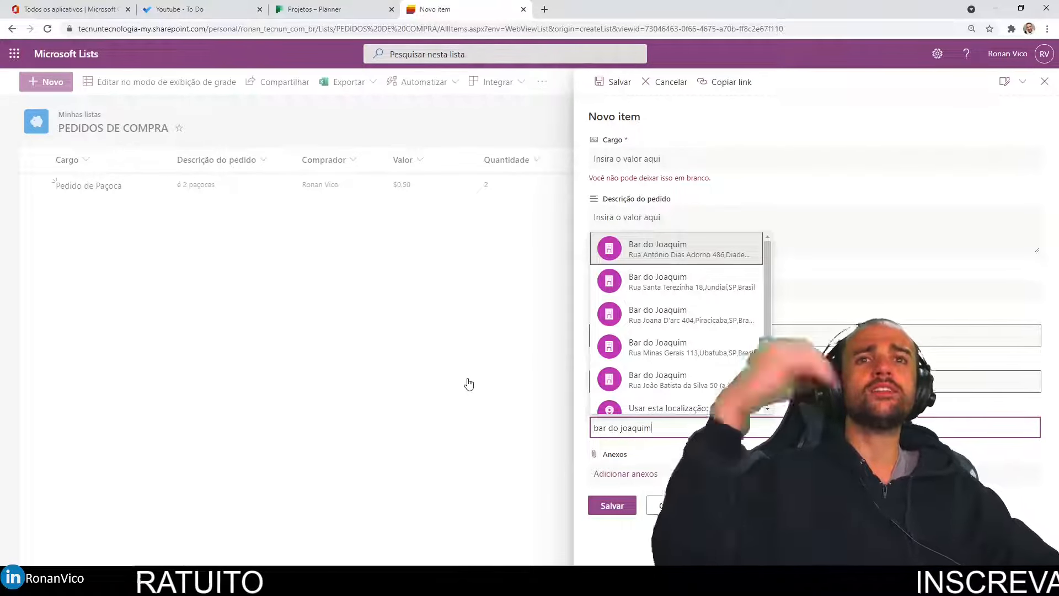
pyautogui.click(487, 379)
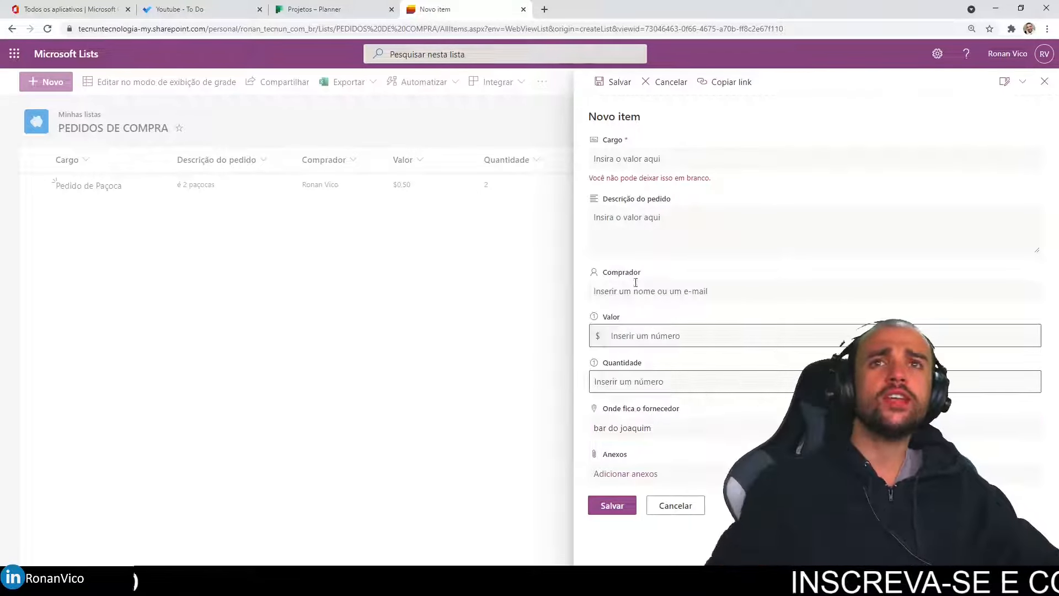
pyautogui.click(1045, 81)
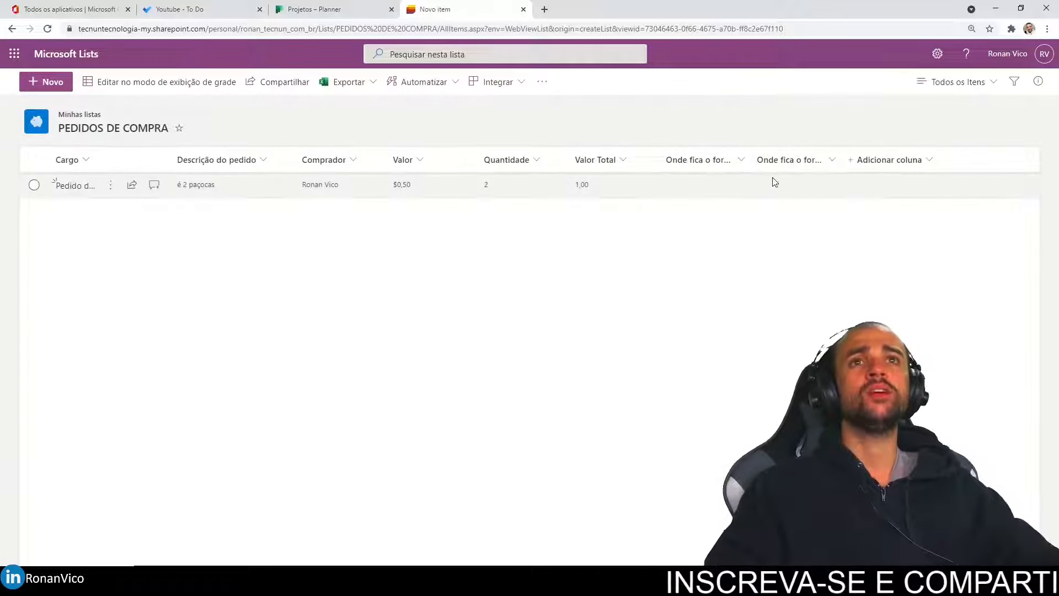
# Start an Escolha column named "Prioridade" with the description "Escolha a prioridade".
pyautogui.click(872, 183)
pyautogui.click(802, 161)
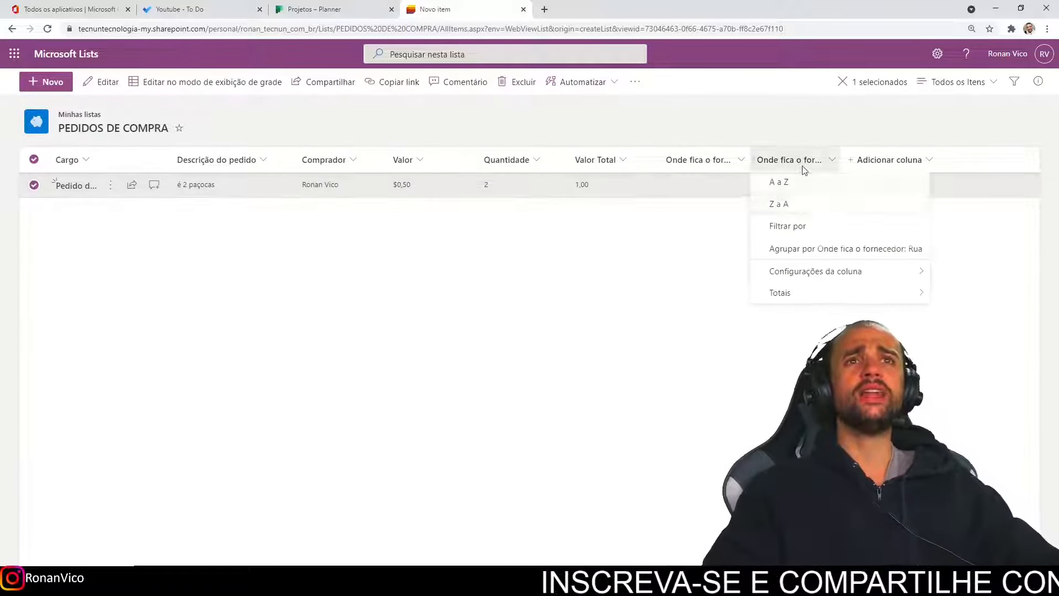
pyautogui.click(912, 161)
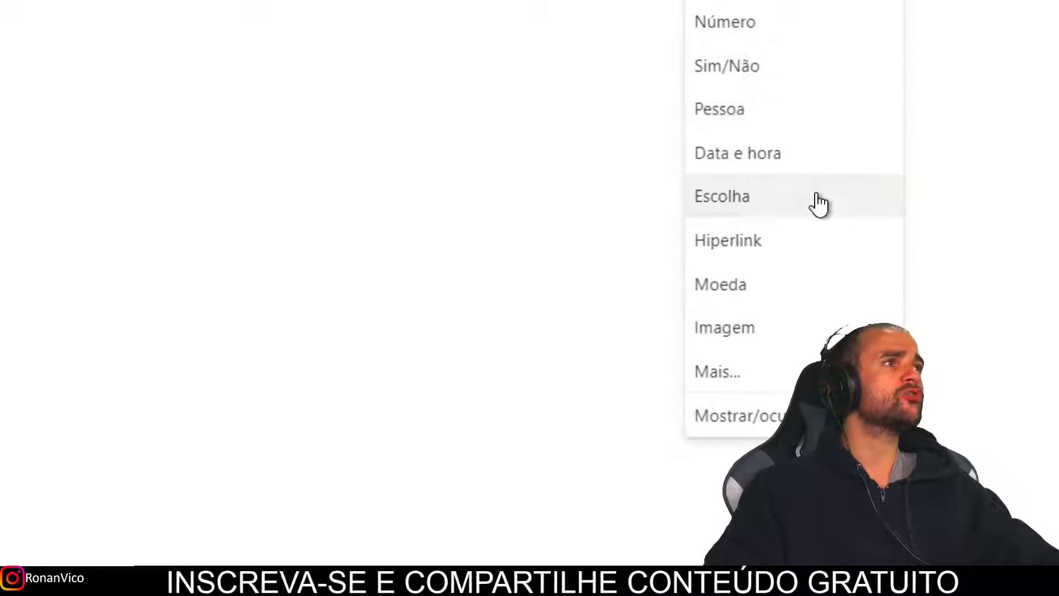
pyautogui.click(818, 203)
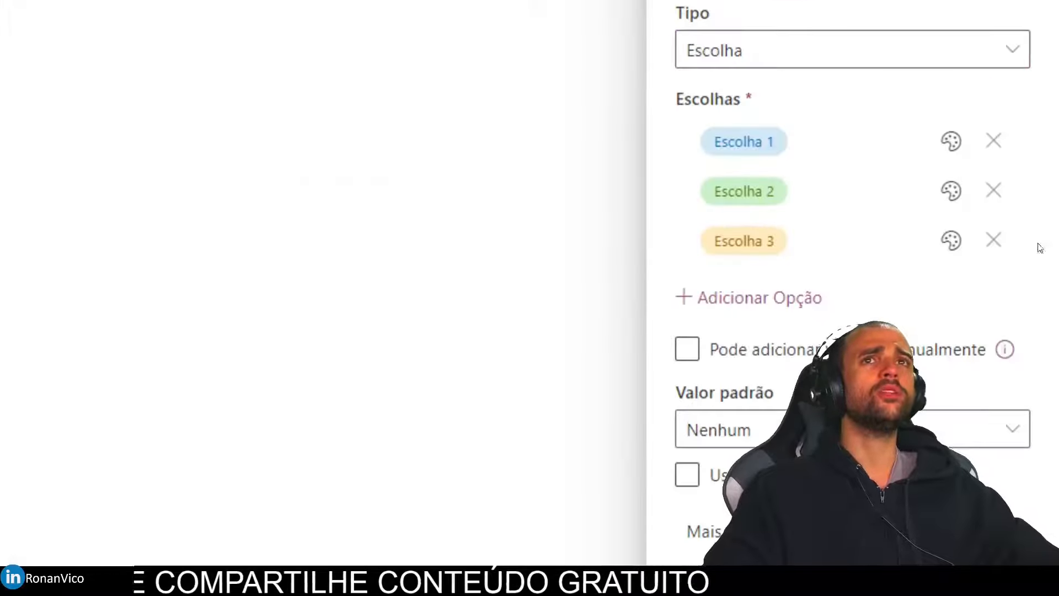
pyautogui.write('Prio')
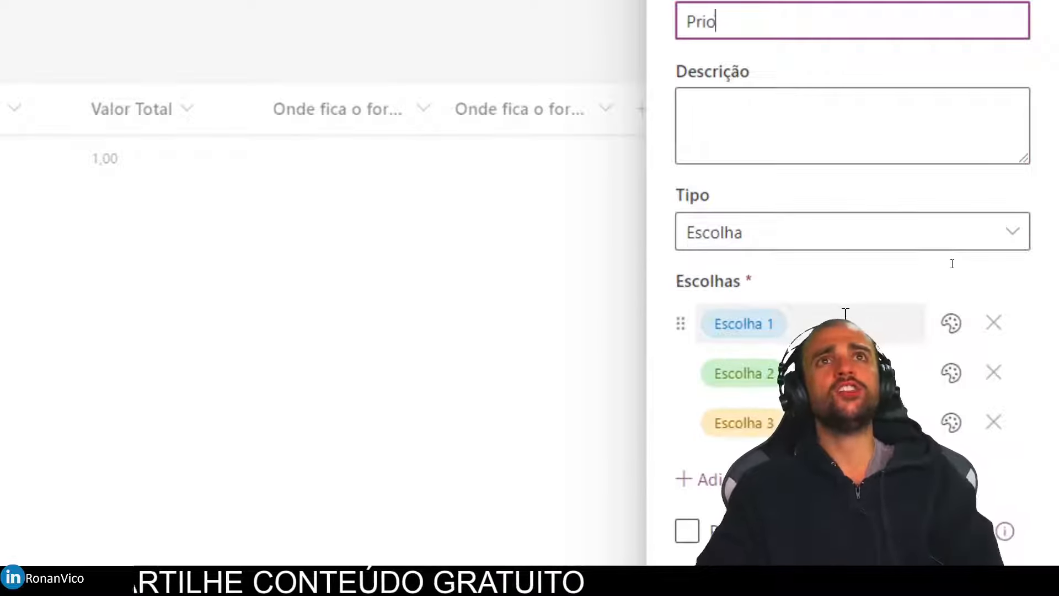
pyautogui.write('ridade')
pyautogui.press('Tab')
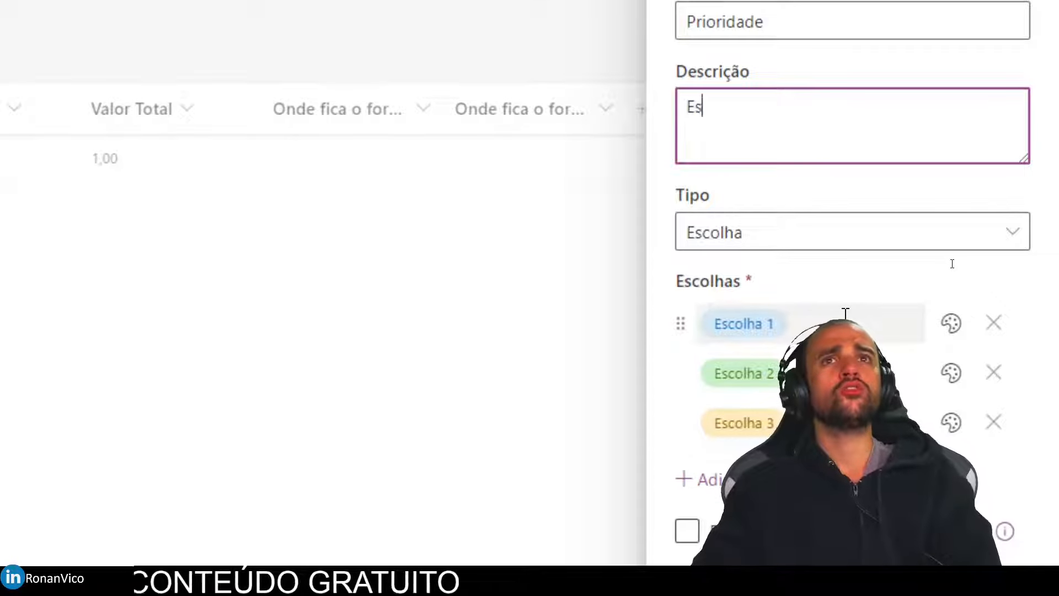
pyautogui.write('Escolha a priorida')
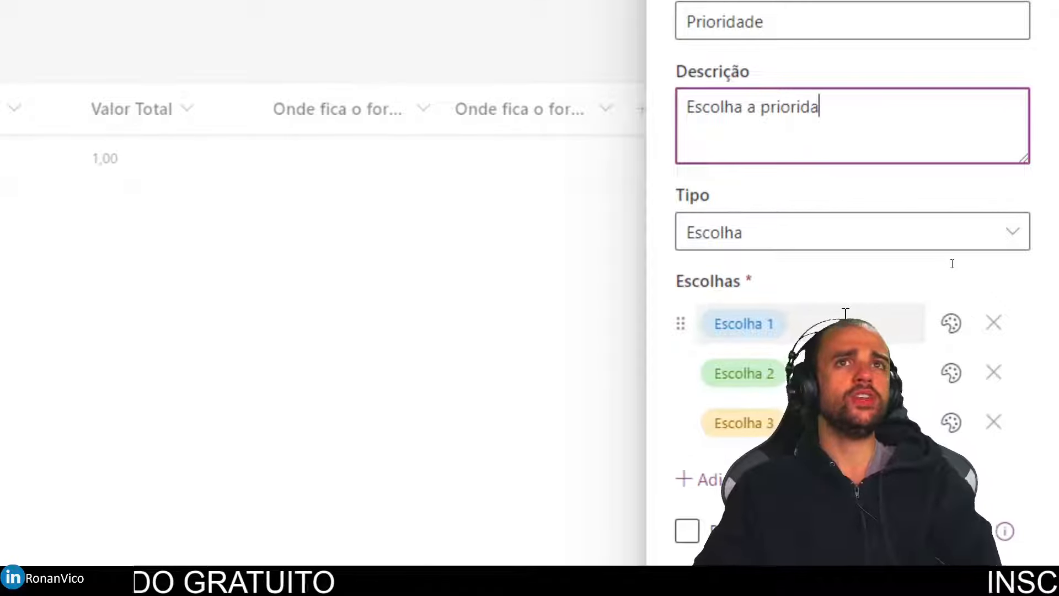
pyautogui.write('de')
# Rename the Prioridade column's three choices as Urgente, Normal and Baixa.
pyautogui.click(748, 326)
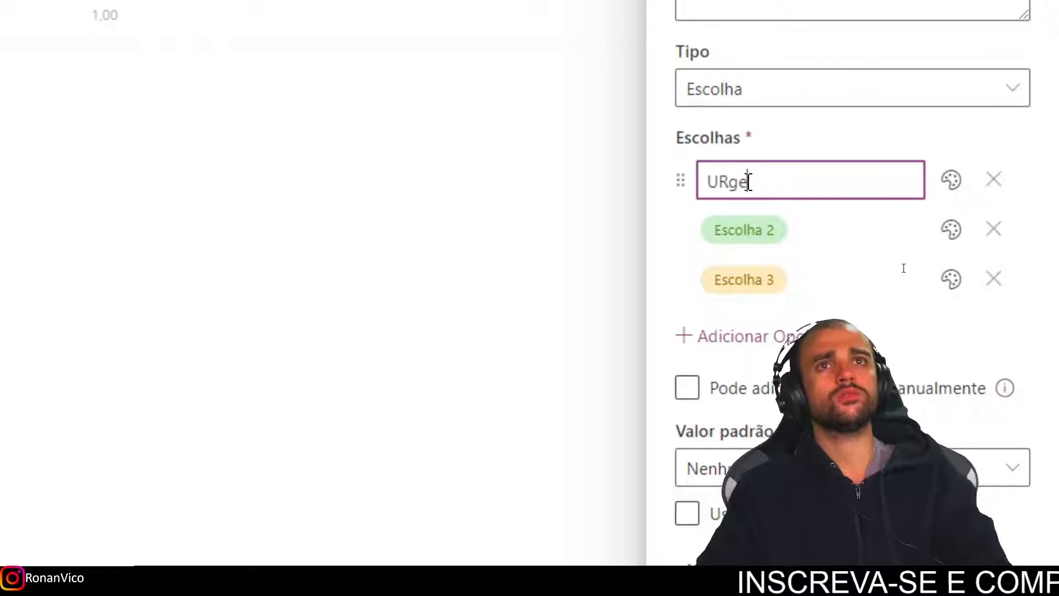
pyautogui.write('Urgente')
pyautogui.rightClick(749, 182)
pyautogui.click(730, 226)
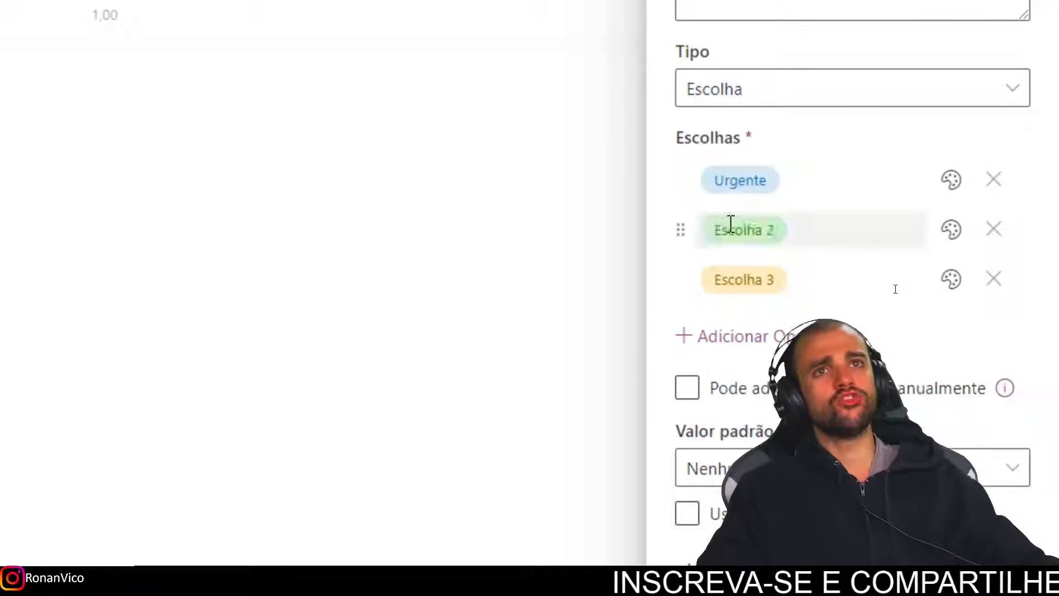
pyautogui.click(732, 224)
pyautogui.write('Normal')
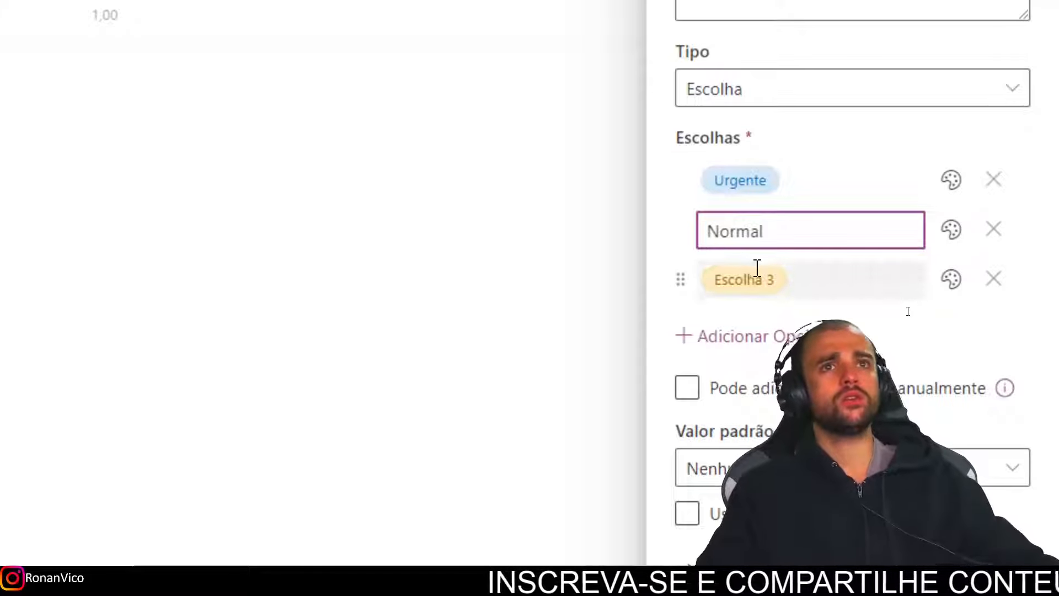
pyautogui.click(753, 278)
pyautogui.scroll(-1, 734, 395)
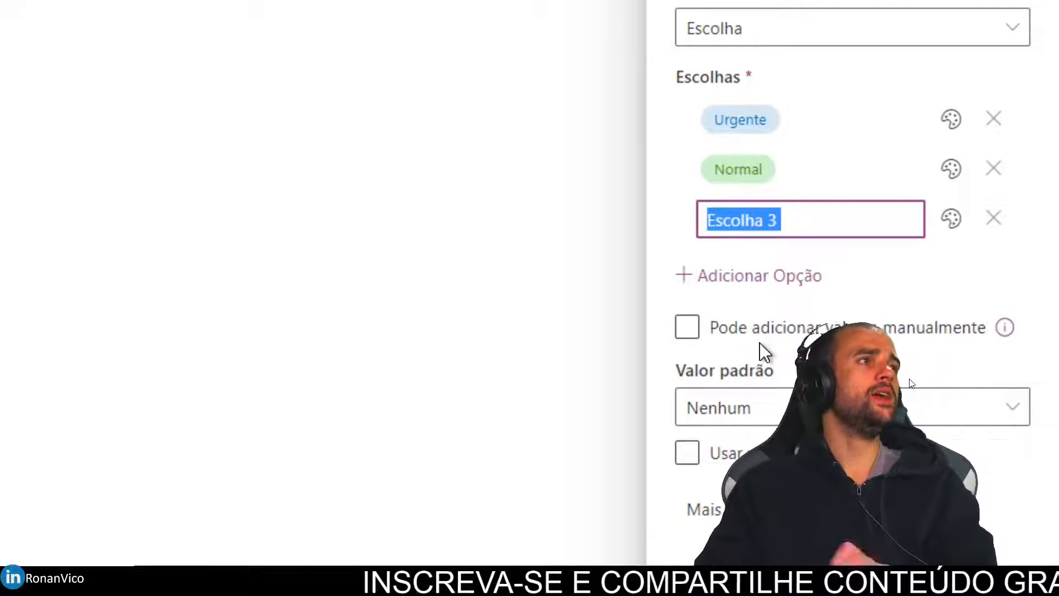
pyautogui.write('Baixa')
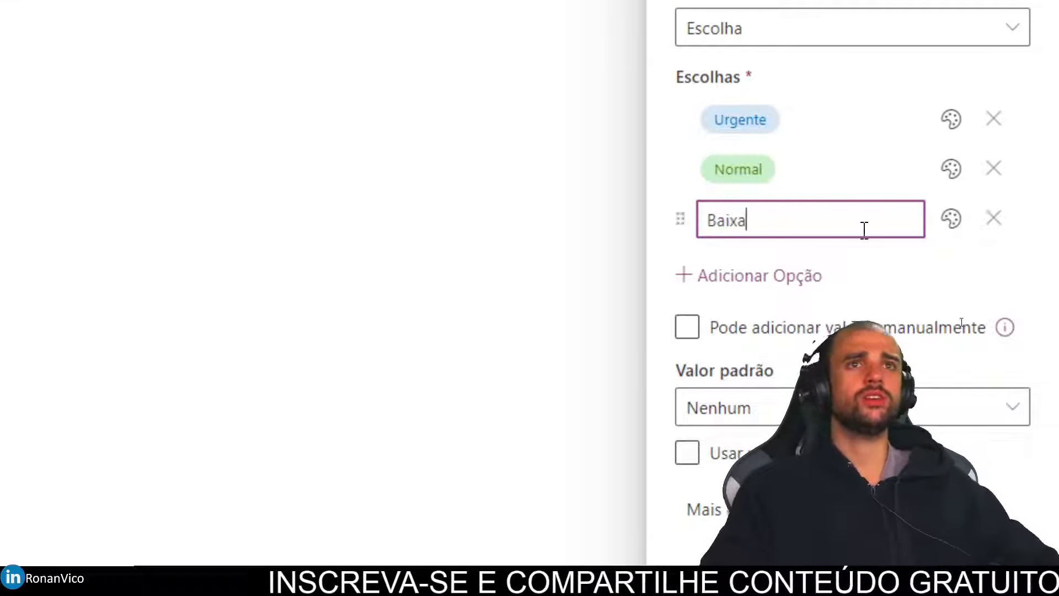
# Colour the Prioridade choices: red for Urgente, green for Normal and light cyan for Baixa.
pyautogui.click(948, 126)
pyautogui.click(757, 258)
pyautogui.click(951, 170)
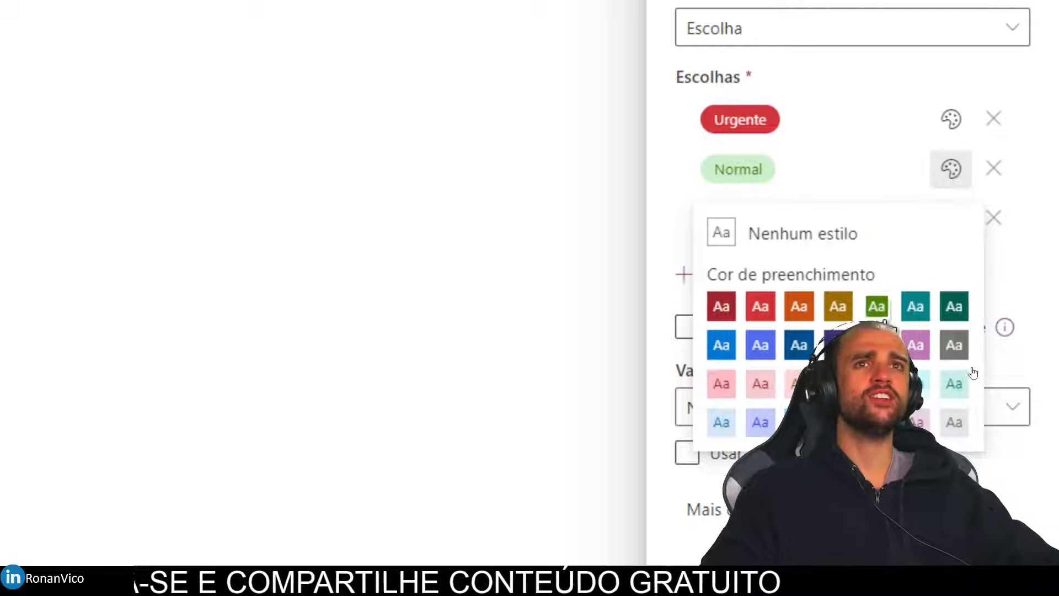
pyautogui.click(877, 306)
pyautogui.click(951, 218)
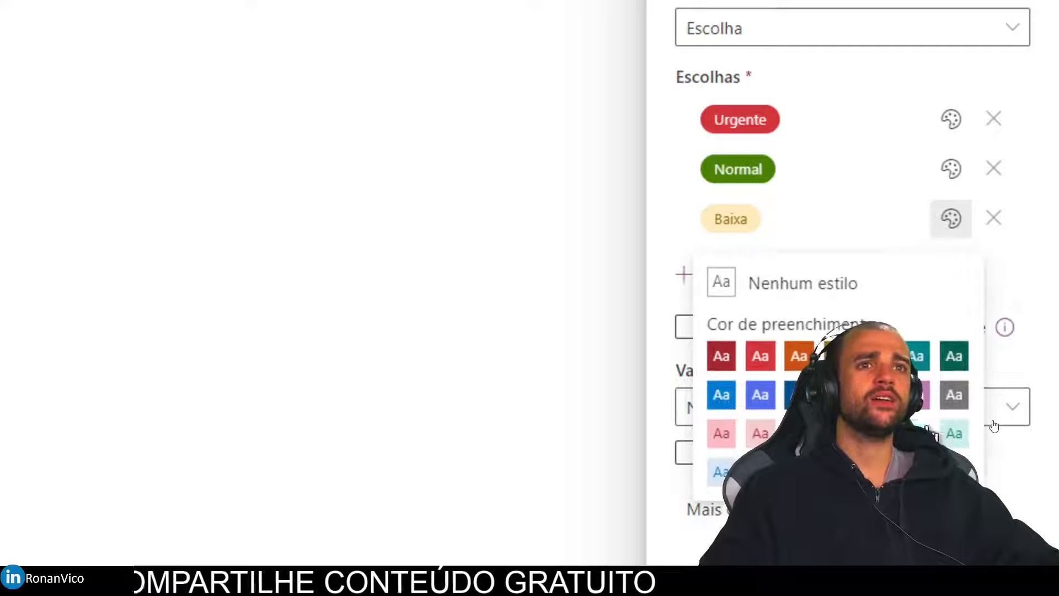
pyautogui.click(917, 432)
# Add a fourth choice, remove it again, and save the Prioridade column with its three choices.
pyautogui.click(800, 278)
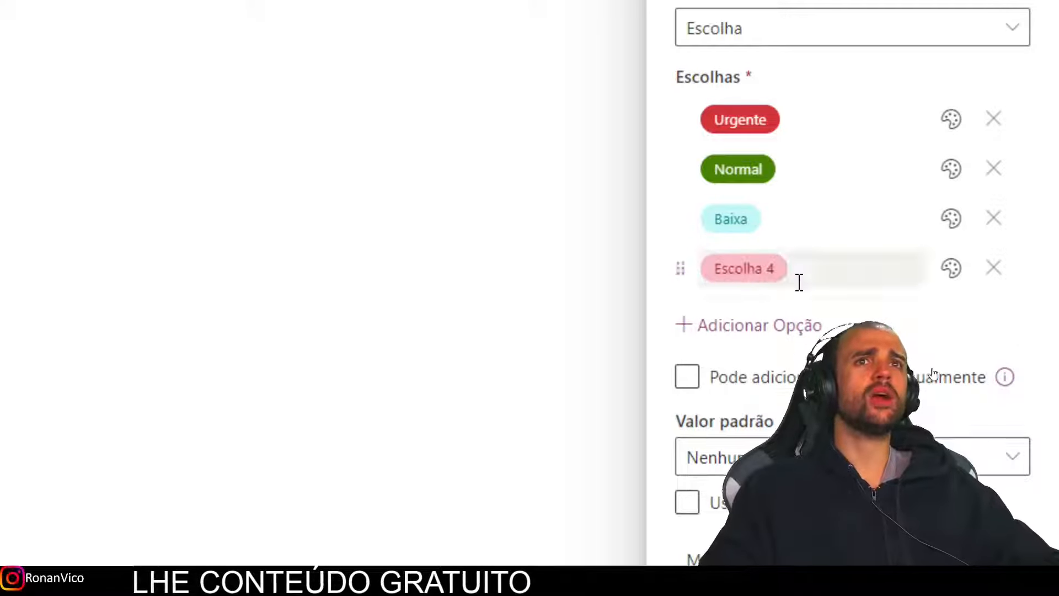
pyautogui.click(995, 268)
pyautogui.scroll(-2, 1026, 508)
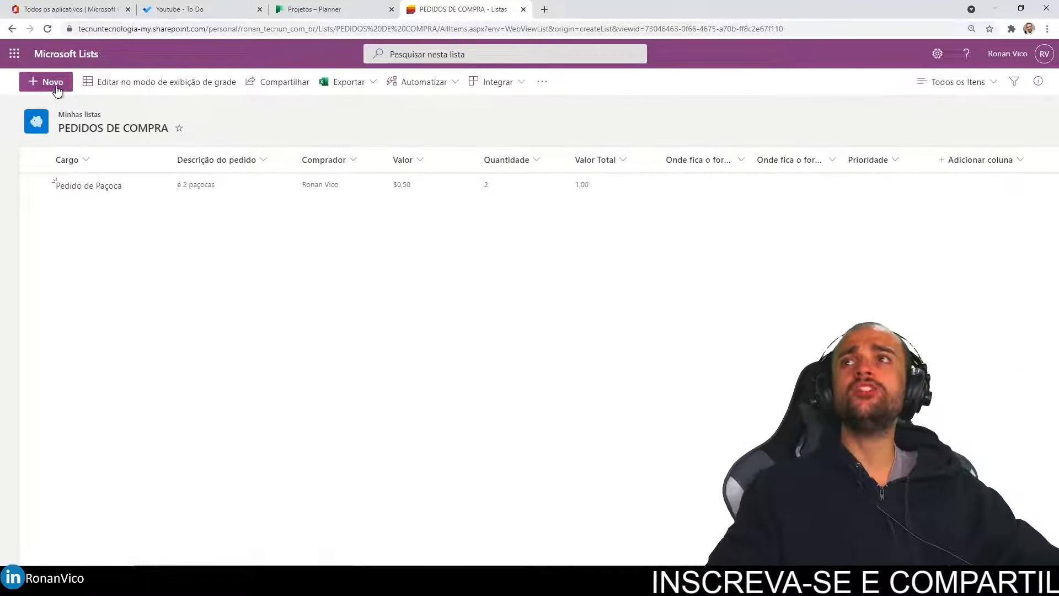
# Open a new item form to view the list's fields, and close it without saving.
pyautogui.click(56, 85)
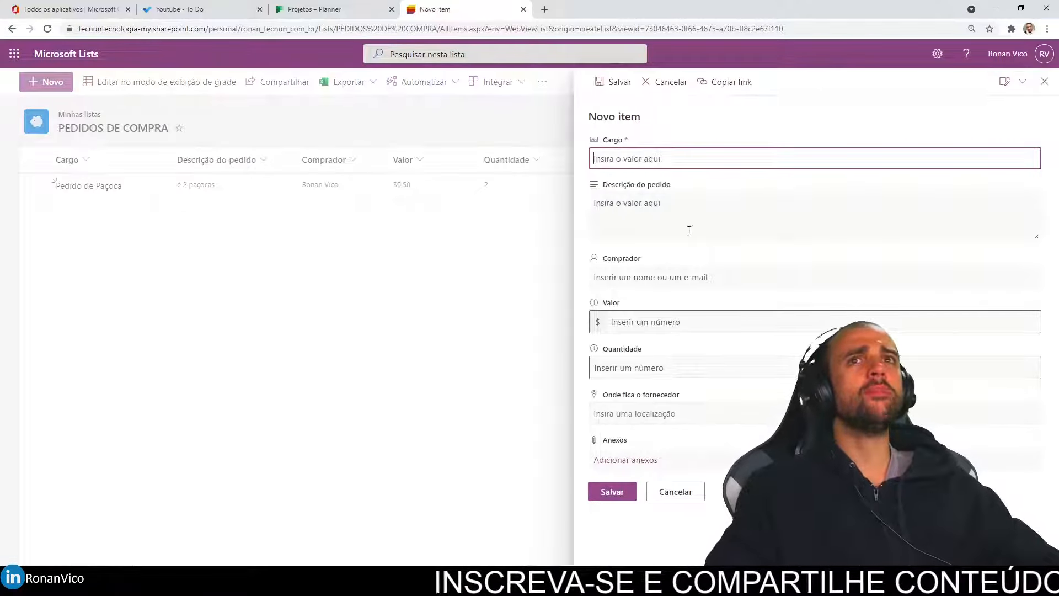
pyautogui.click(689, 231)
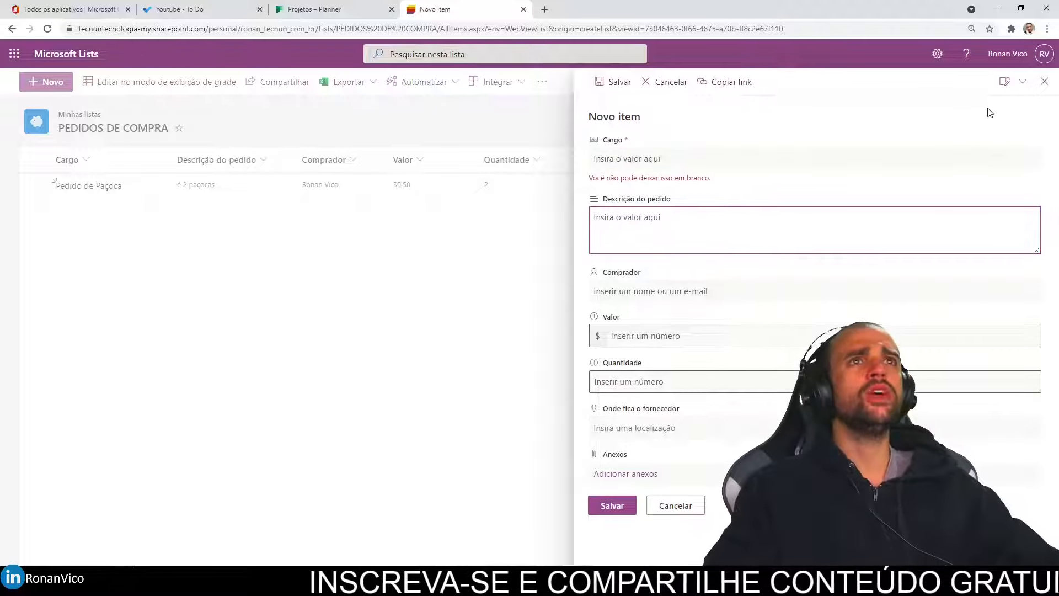
pyautogui.click(1005, 82)
pyautogui.click(1041, 83)
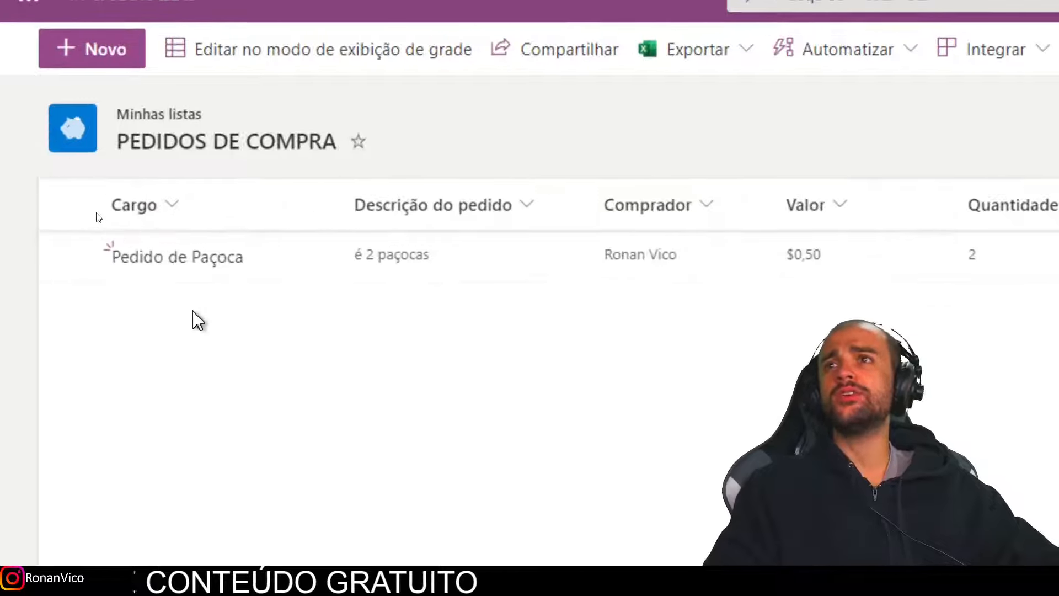
pyautogui.moveTo(339, 88)
pyautogui.mouseDown()
pyautogui.moveTo(329, 283)
pyautogui.moveTo(0, 283)
pyautogui.mouseUp()
pyautogui.moveTo(20, 88); pyautogui.dragTo(339, 87)
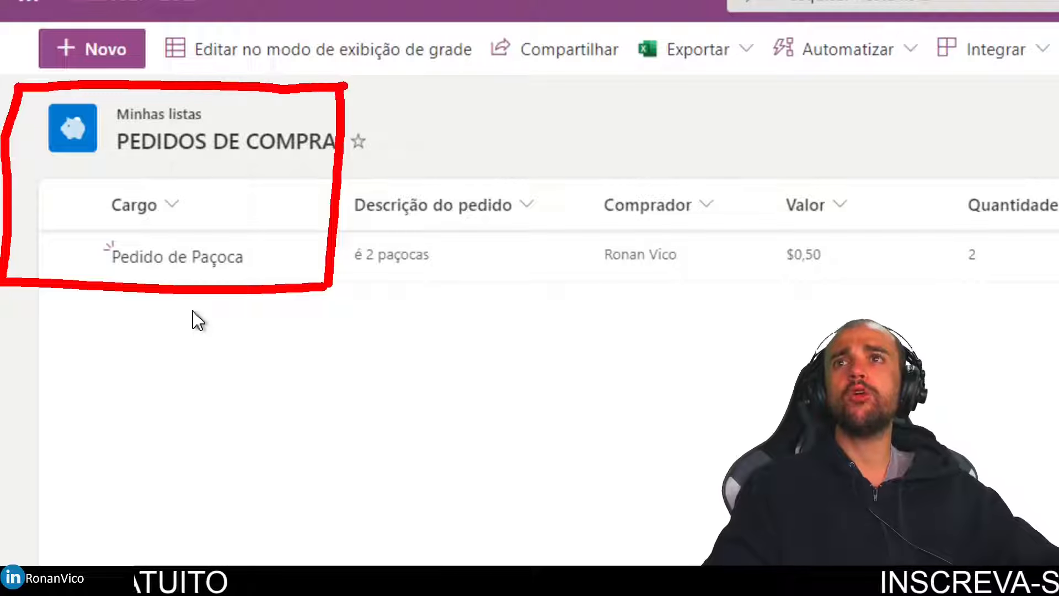
pyautogui.press('Escape')
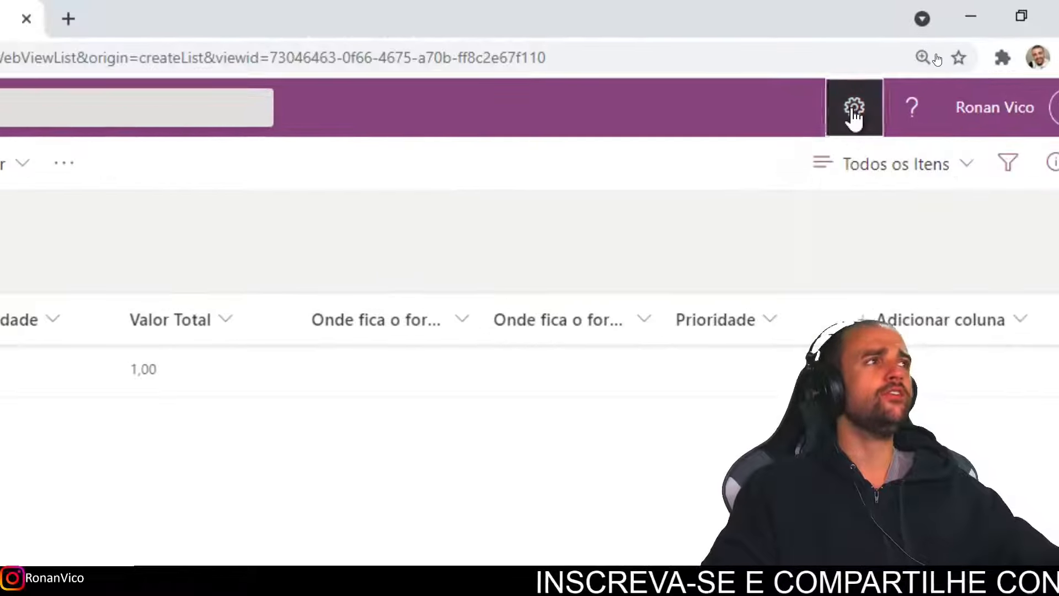
# Open the list's settings, rename the Title column as PEDIDO, and save the column.
pyautogui.click(937, 54)
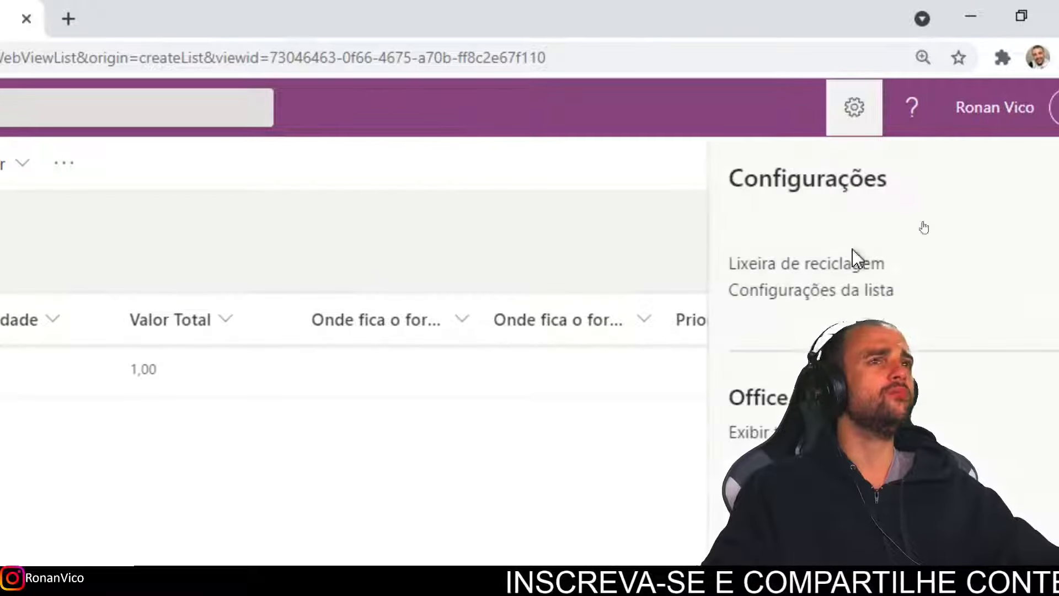
pyautogui.click(814, 45)
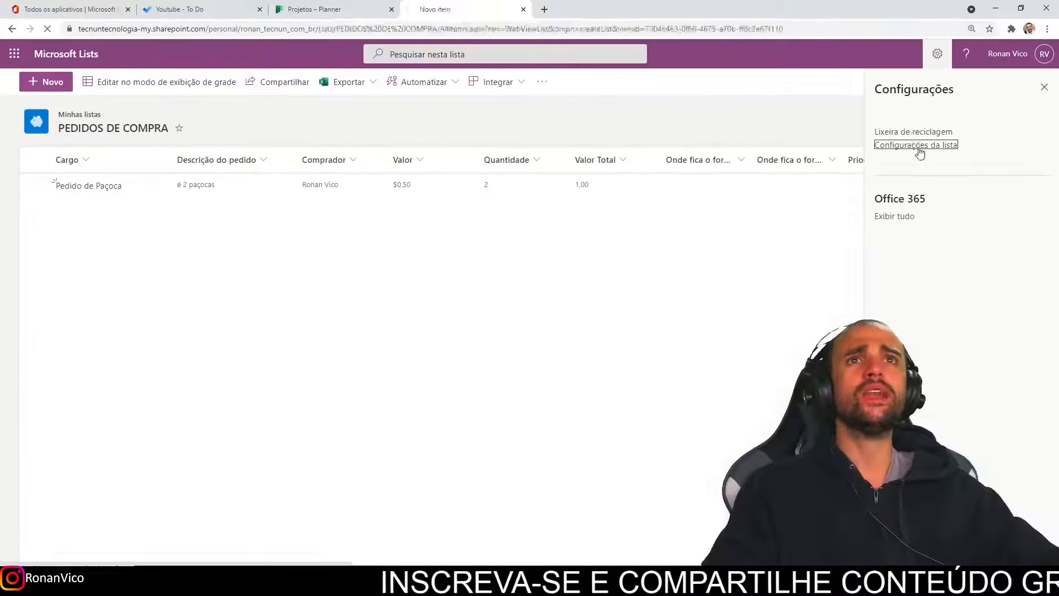
pyautogui.scroll(-4, 329, 266)
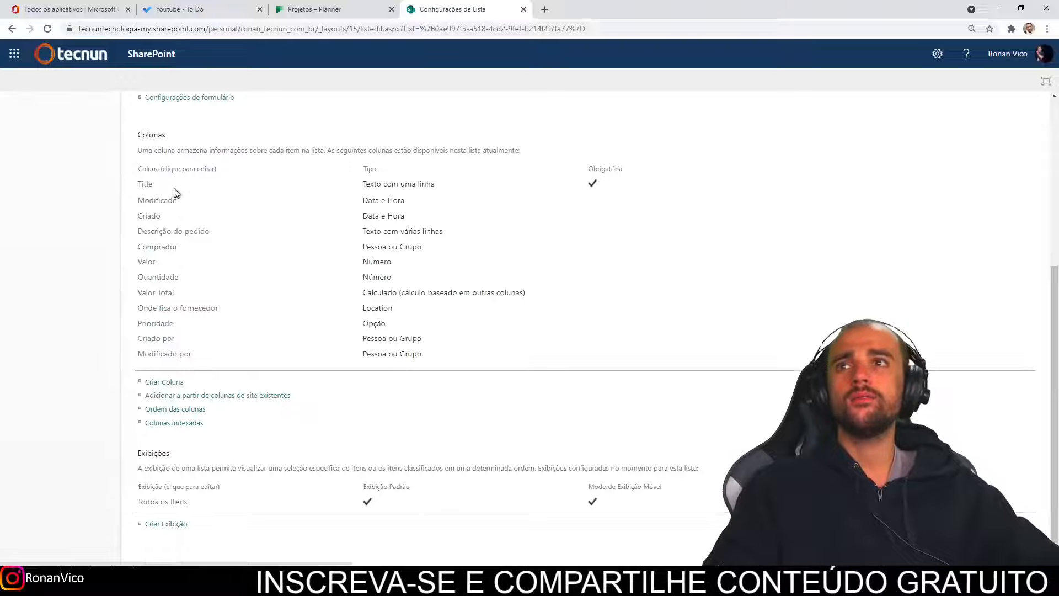
pyautogui.click(168, 188)
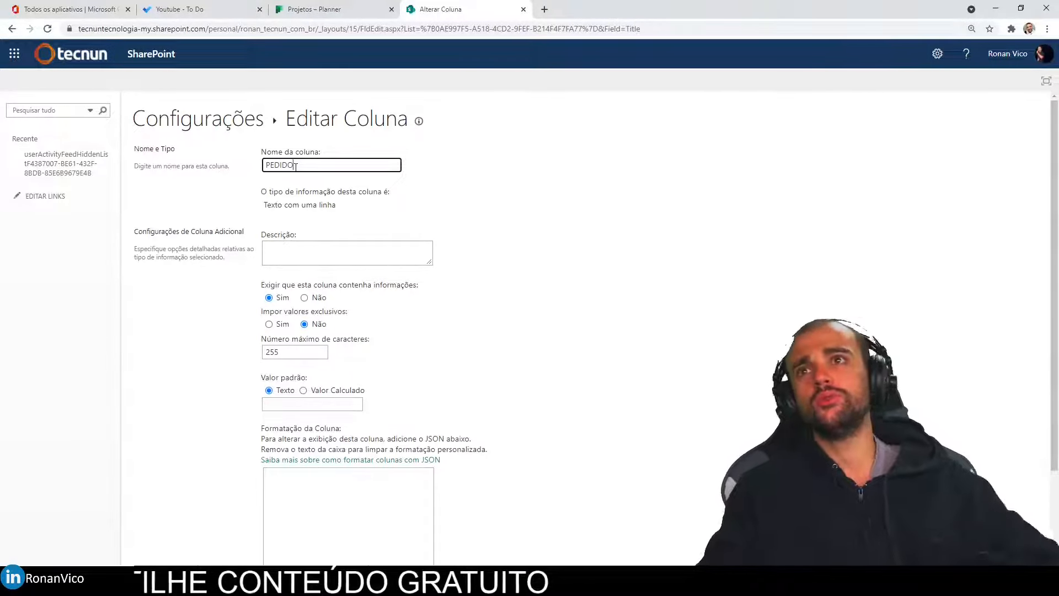
pyautogui.scroll(-3, 262, 430)
pyautogui.click(955, 507)
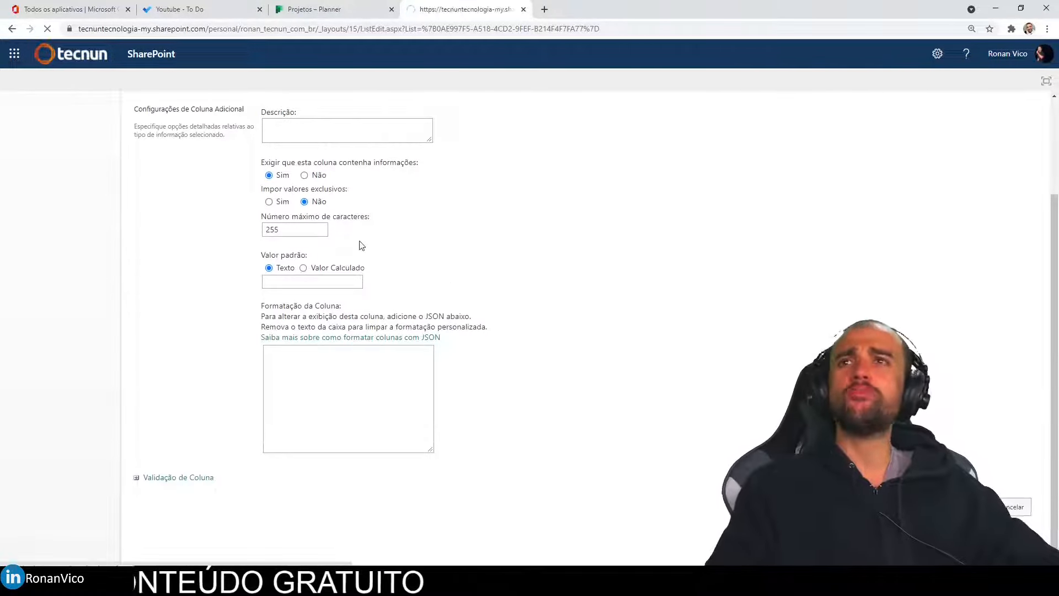
# Examine the list settings page, including the renamed column, the general settings and the views section.
pyautogui.scroll(-3, 281, 293)
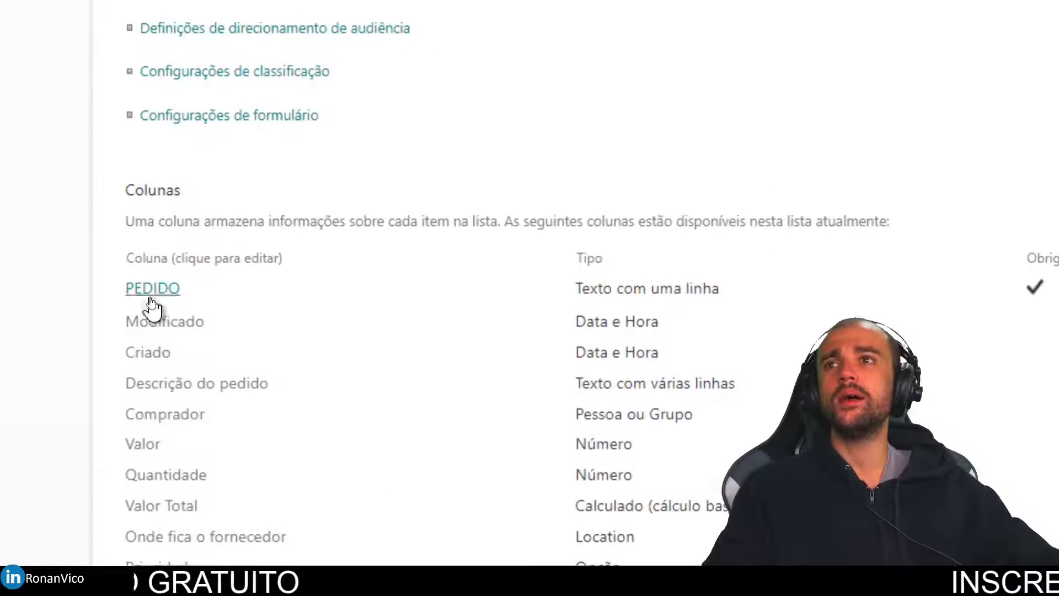
pyautogui.scroll(3, 325, 160)
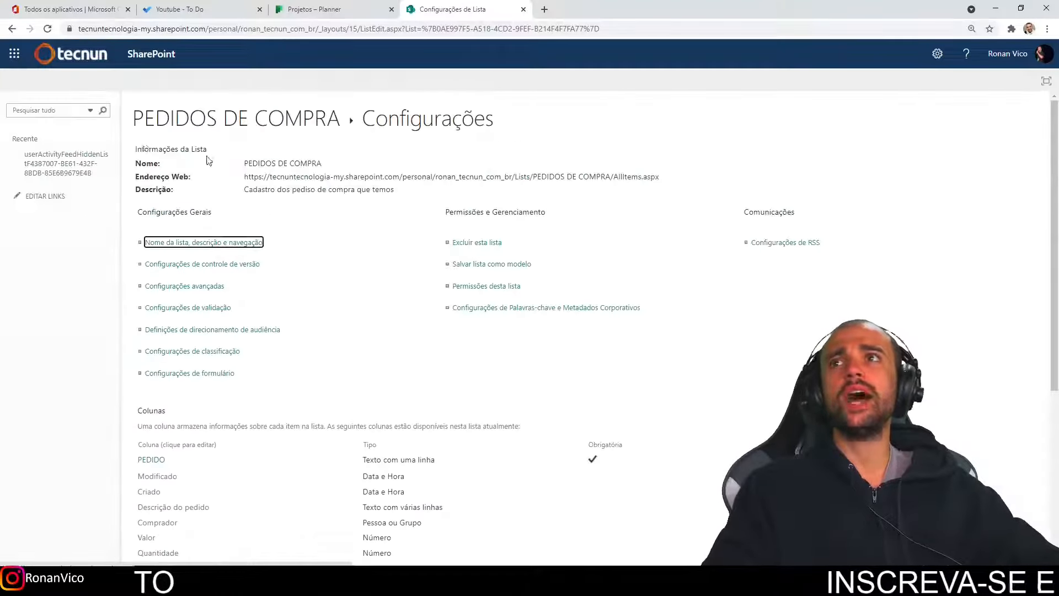
pyautogui.scroll(-5, 256, 242)
pyautogui.scroll(5, 255, 241)
pyautogui.scroll(-5, 525, 252)
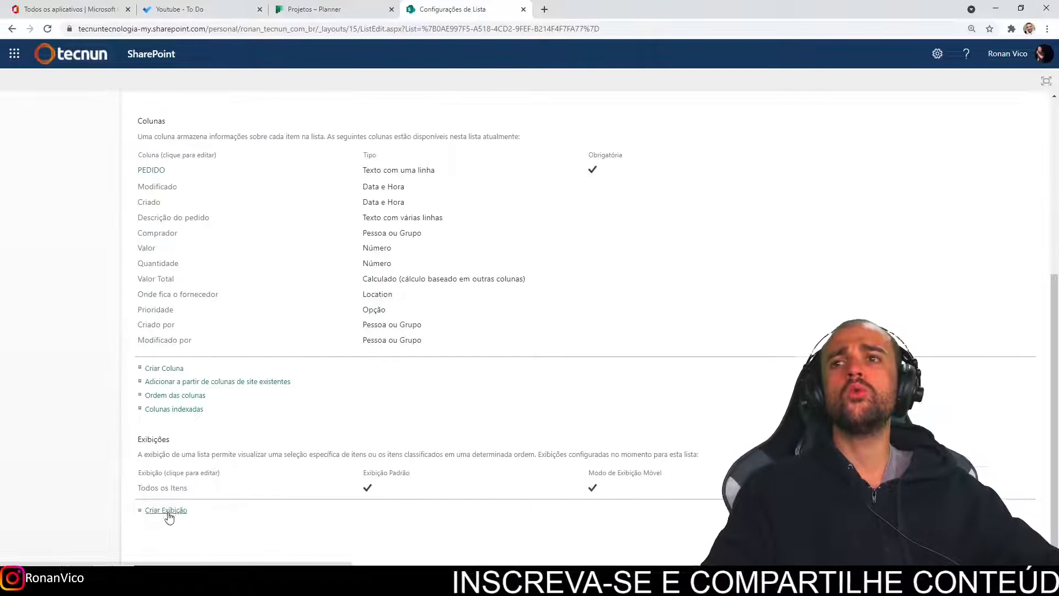
pyautogui.scroll(5, 221, 431)
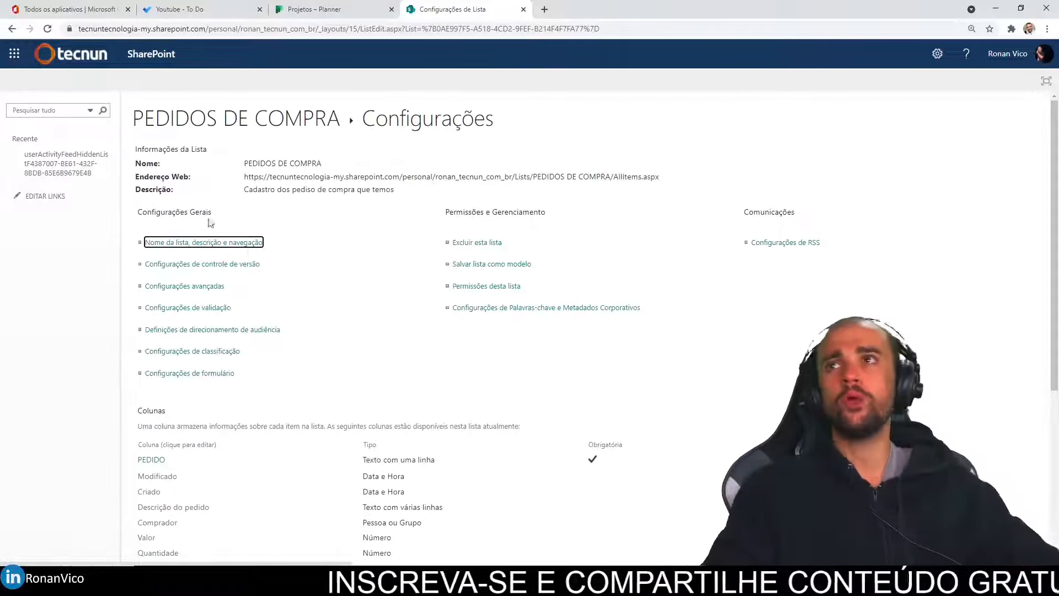
# Leave the list settings and return to the PEDIDOS DE COMPRA list.
pyautogui.click(91, 61)
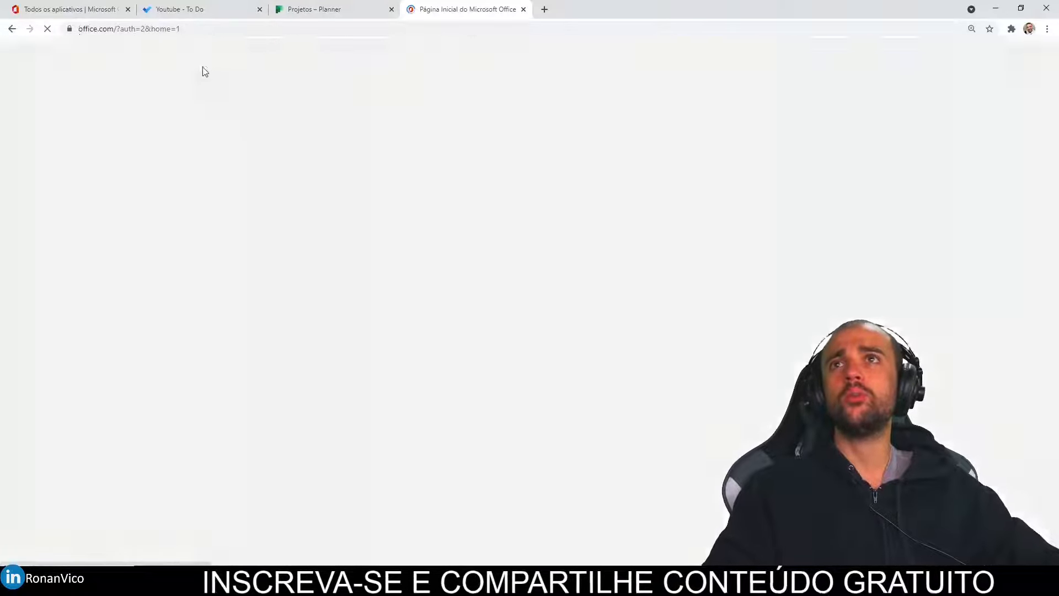
pyautogui.click(15, 29)
pyautogui.click(16, 30)
pyautogui.click(16, 29)
pyautogui.click(16, 29)
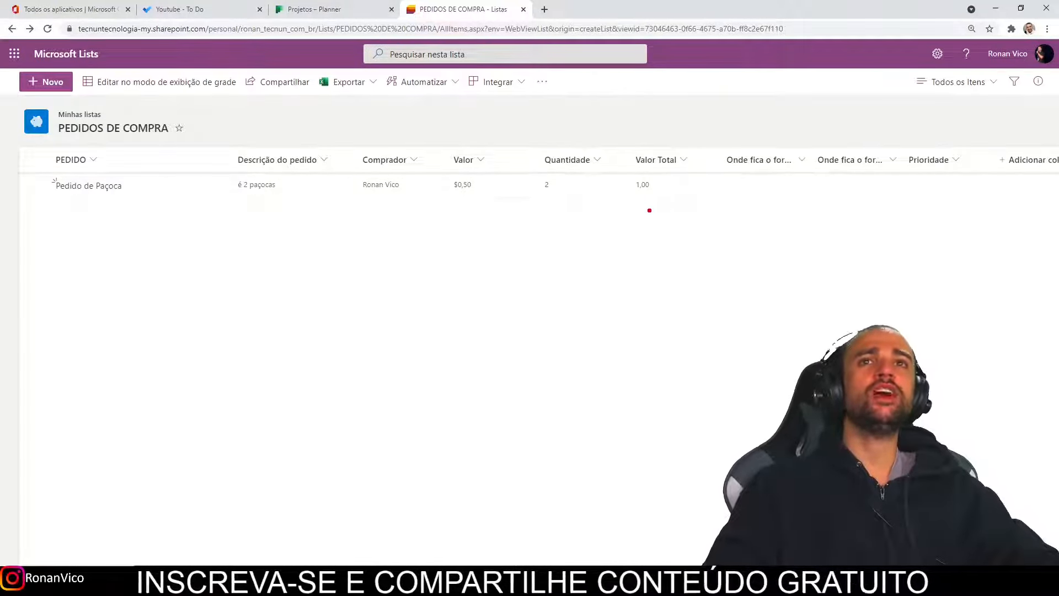
pyautogui.moveTo(625, 205)
pyautogui.mouseDown()
pyautogui.moveTo(717, 145)
pyautogui.moveTo(627, 216)
pyautogui.mouseUp()
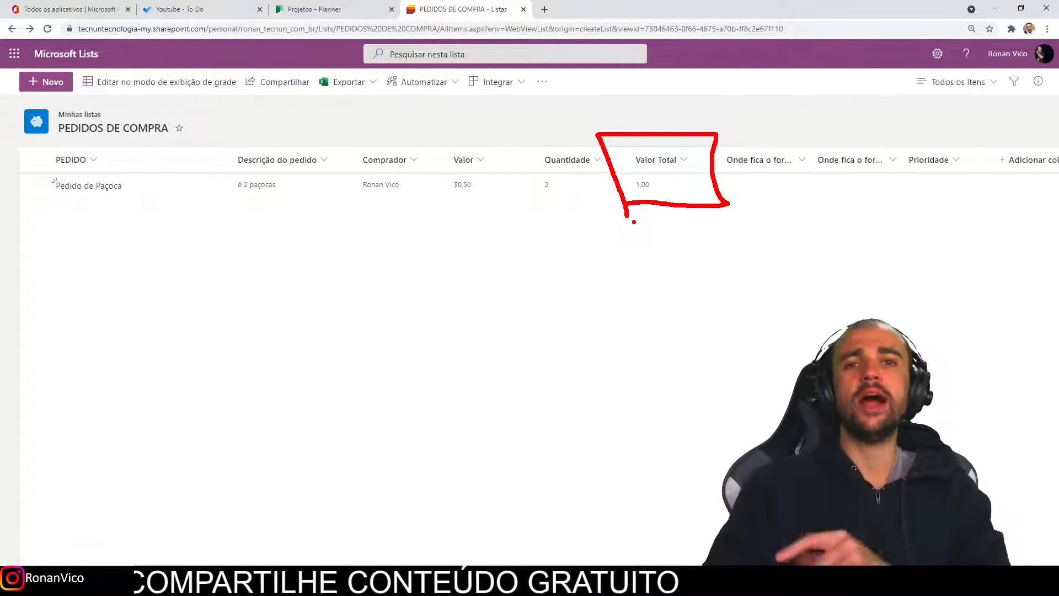
pyautogui.press('Escape')
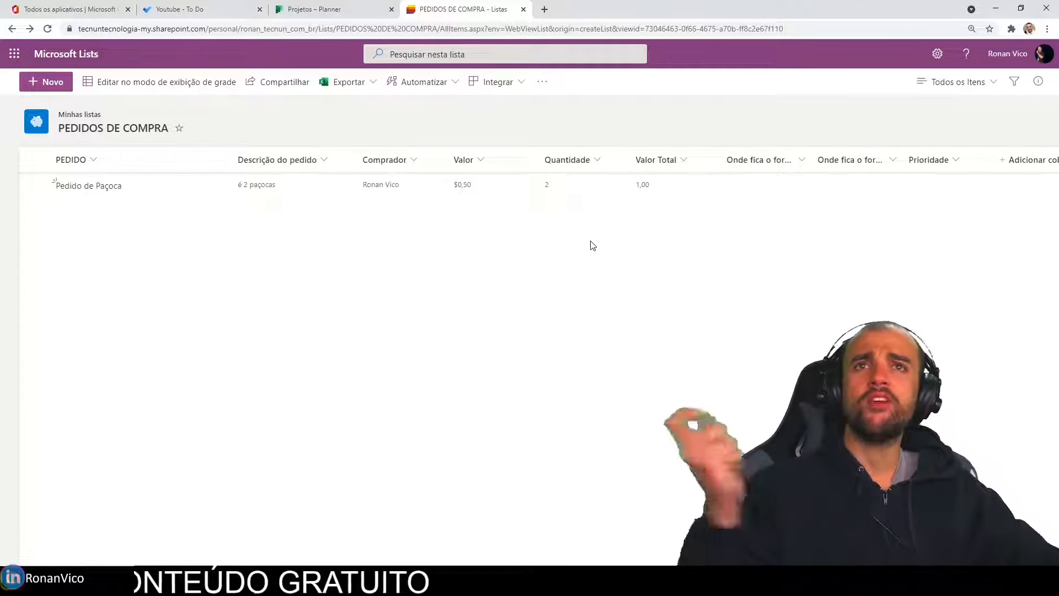
# Create a formatting rule for the Valor Total column that applies a light green fill when Valor Total "é maior que" 1.
pyautogui.click(682, 162)
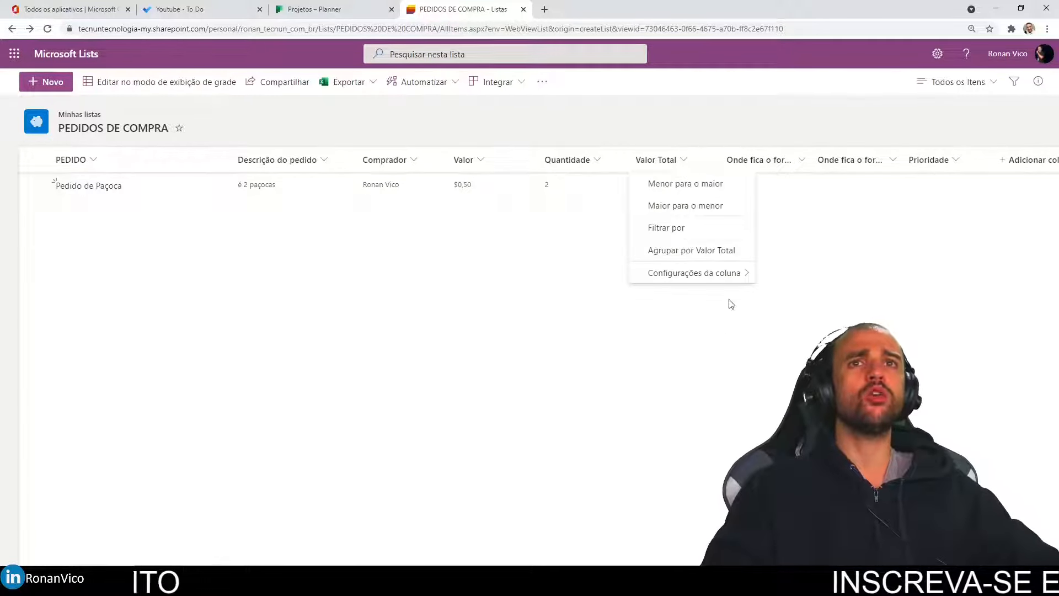
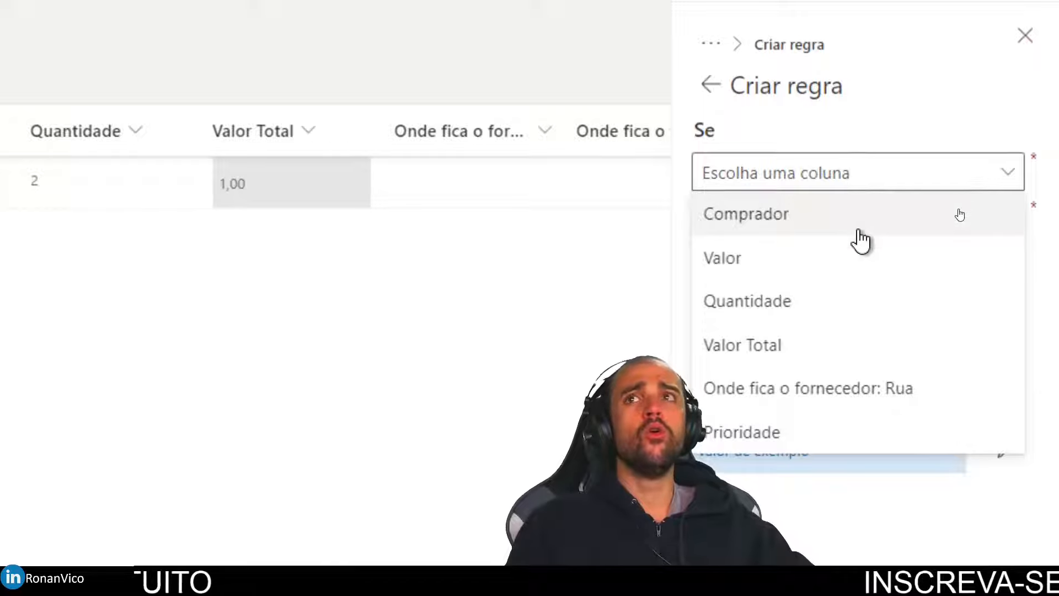
pyautogui.click(838, 345)
pyautogui.click(833, 226)
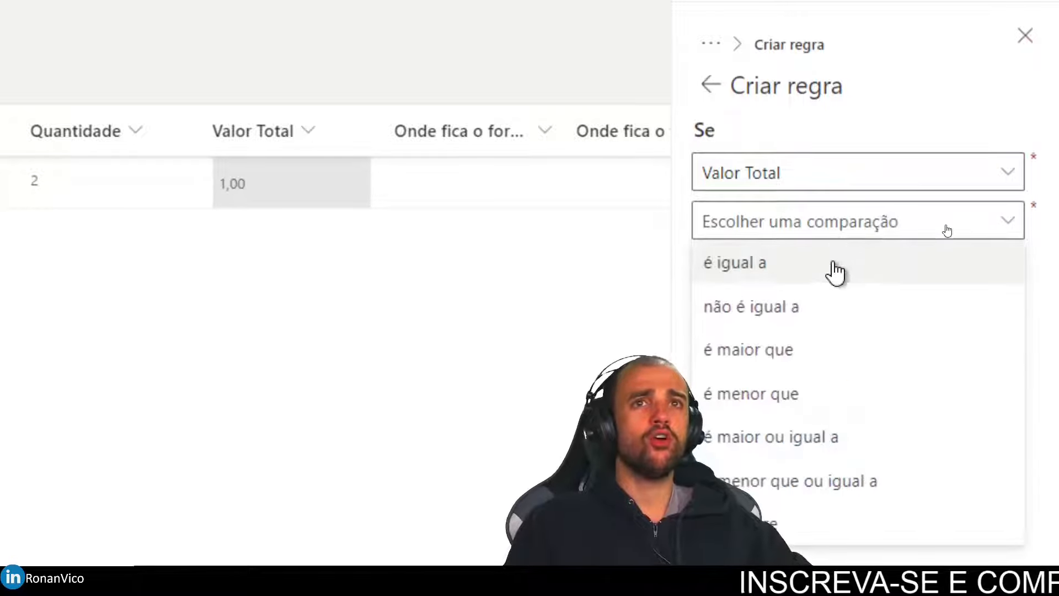
pyautogui.click(831, 350)
pyautogui.click(829, 273)
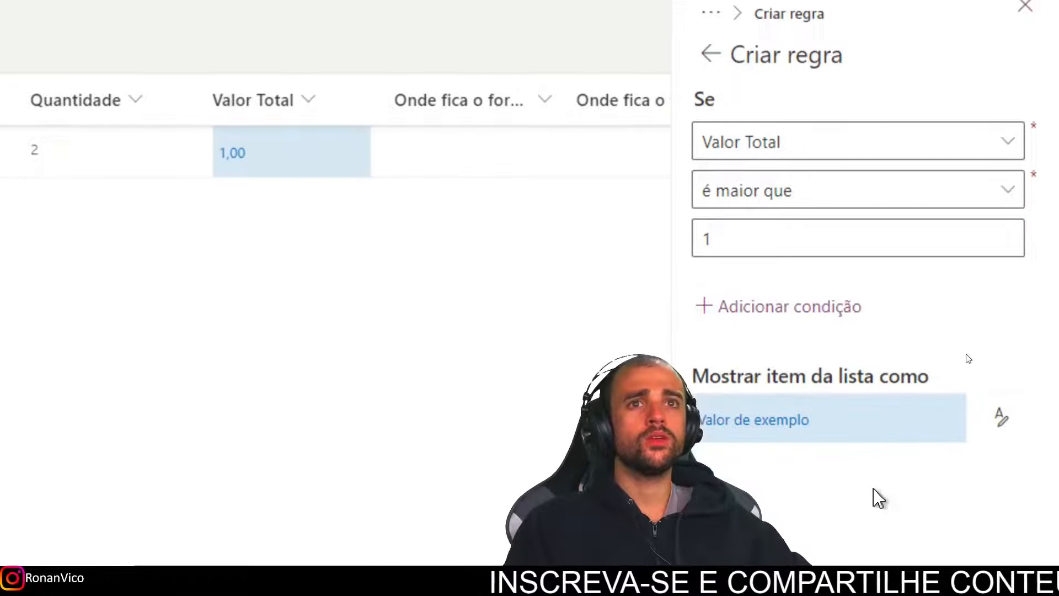
pyautogui.click(1031, 318)
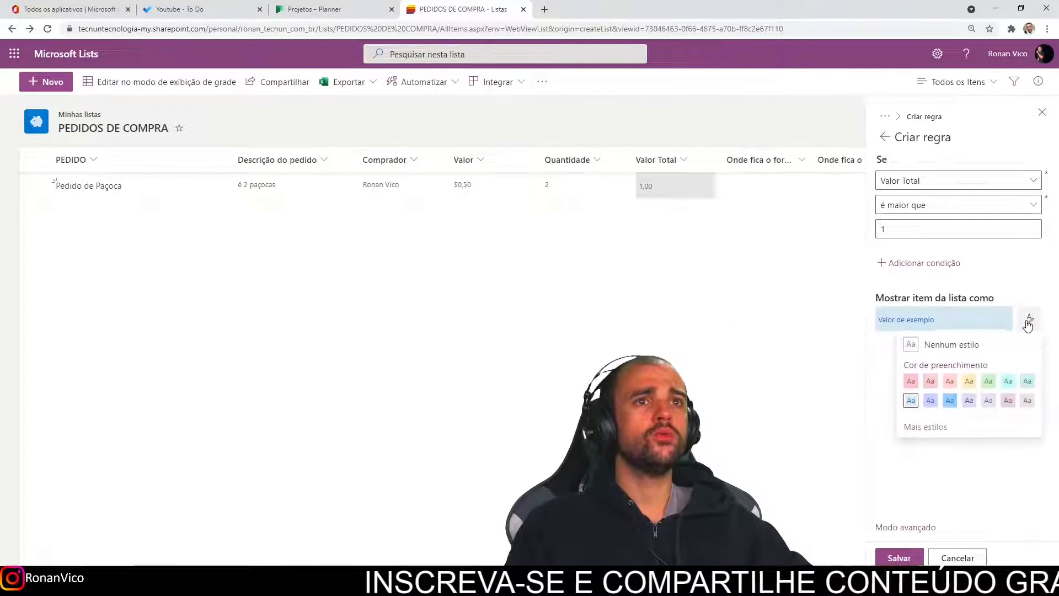
pyautogui.click(988, 382)
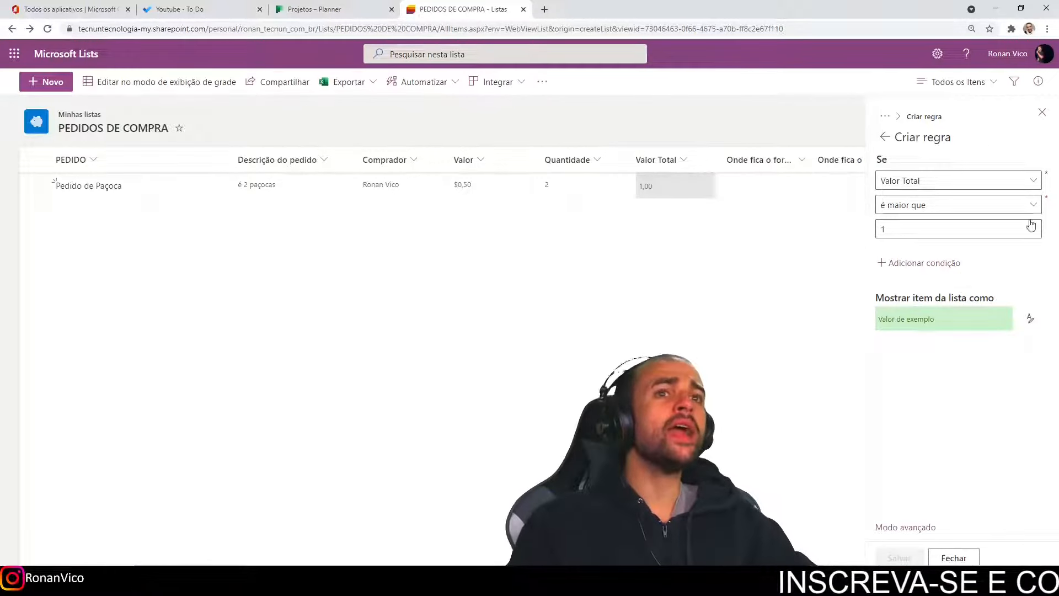
# Start a second formatting rule with the condition Valor Total "é menor que ou igual a" 1.
pyautogui.click(885, 138)
pyautogui.click(928, 287)
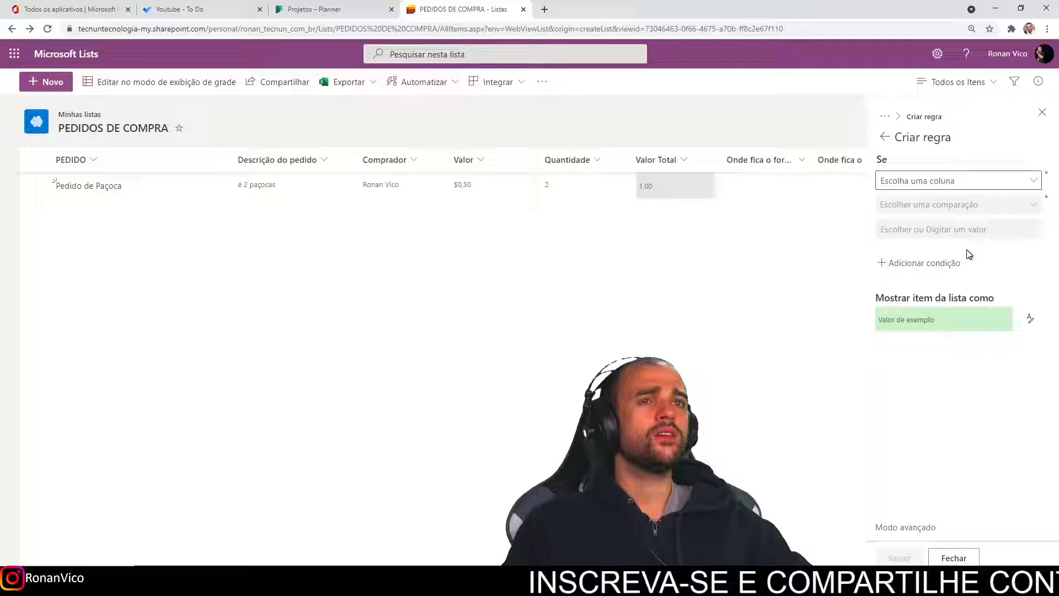
pyautogui.click(976, 185)
pyautogui.click(961, 264)
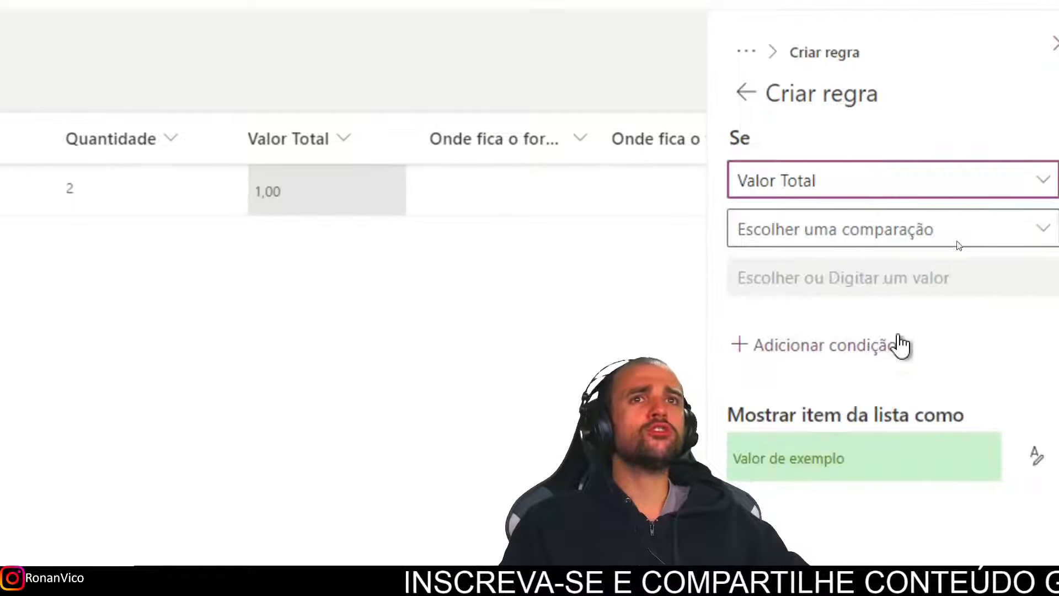
pyautogui.click(866, 237)
pyautogui.click(844, 402)
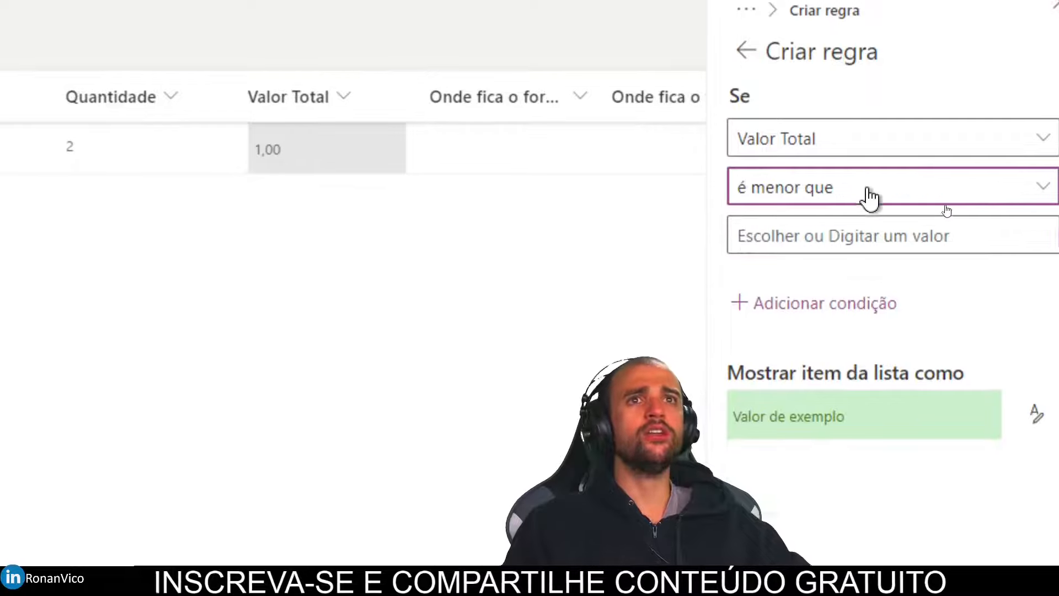
pyautogui.click(866, 198)
pyautogui.click(875, 443)
pyautogui.click(837, 236)
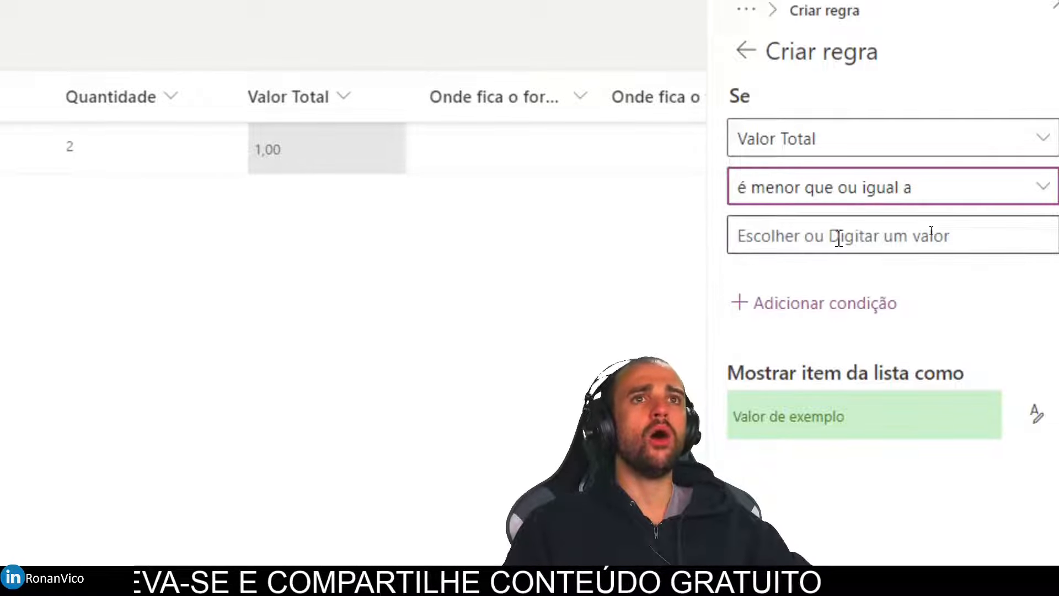
pyautogui.write('1')
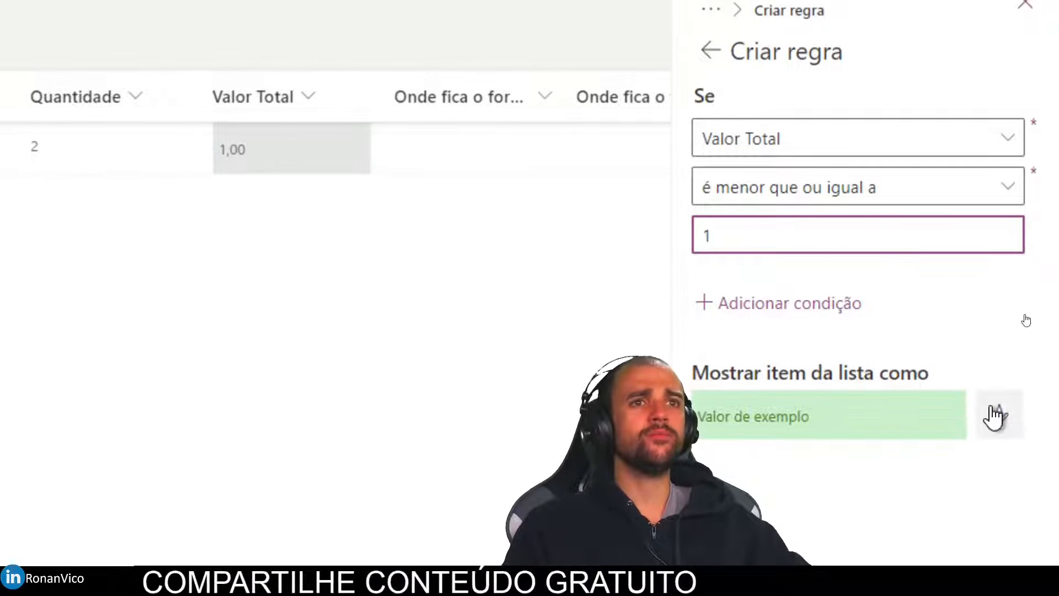
# Give the second Valor Total rule a light red fill and save it.
pyautogui.click(996, 415)
pyautogui.click(803, 548)
pyautogui.click(899, 557)
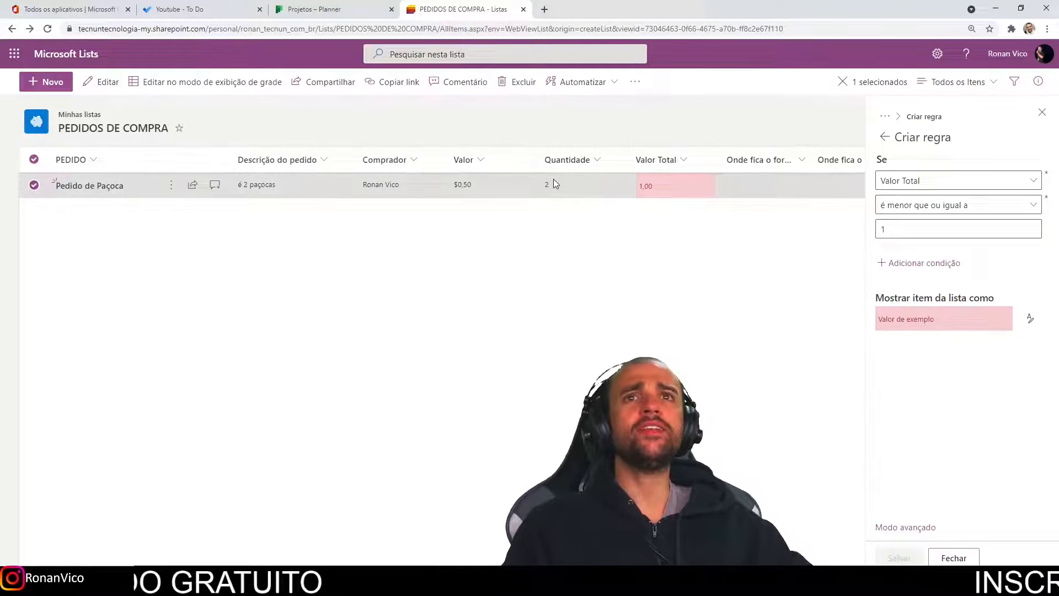
# Test the Valor Total rules by changing the Quantidade of Pedido de Paçoca to 3 and finally to 1.
pyautogui.doubleClick(554, 181)
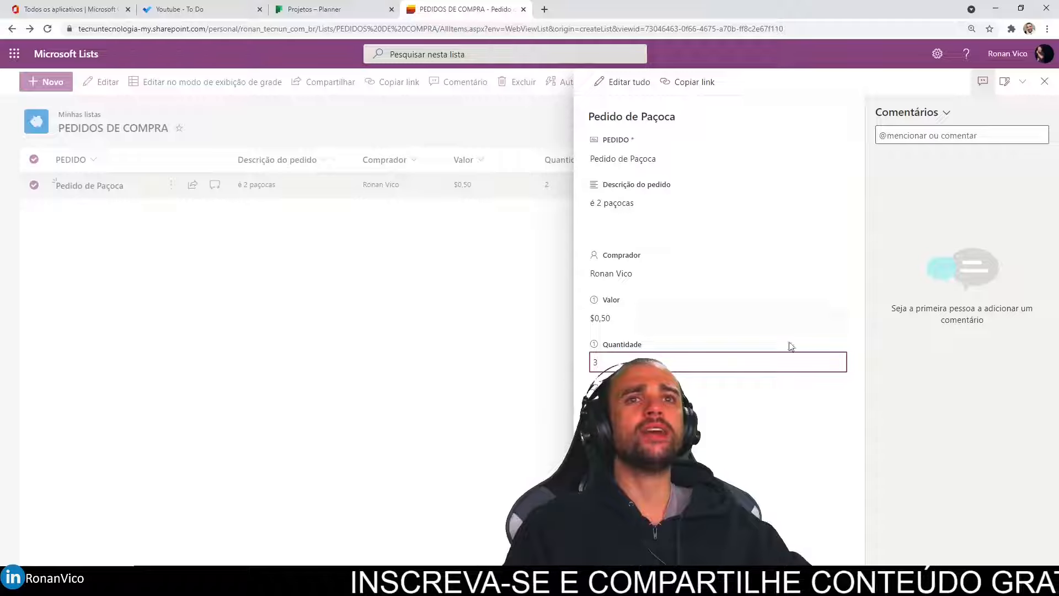
pyautogui.click(898, 386)
pyautogui.click(471, 307)
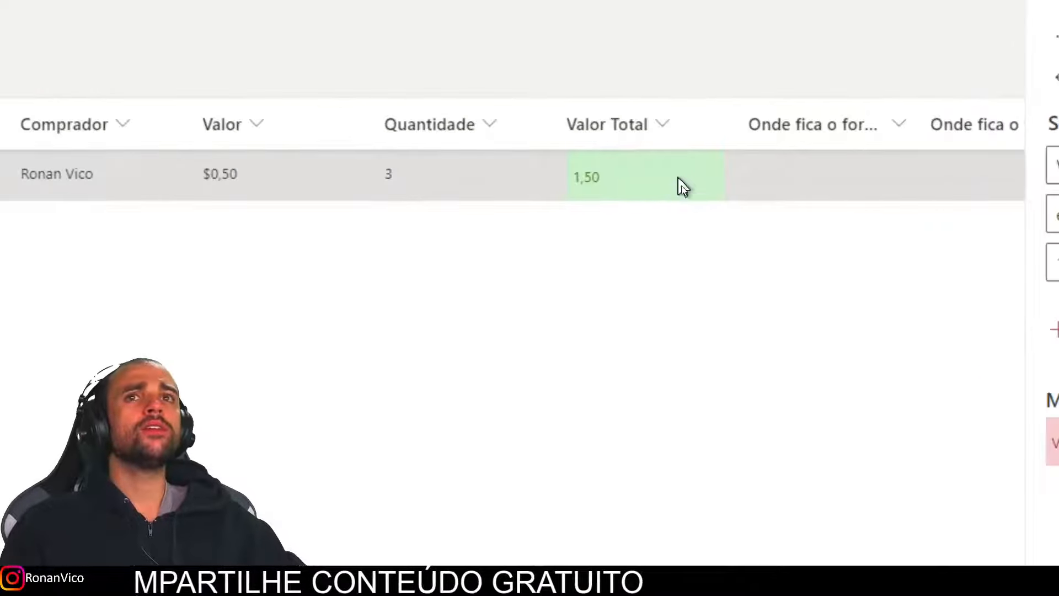
pyautogui.click(665, 191)
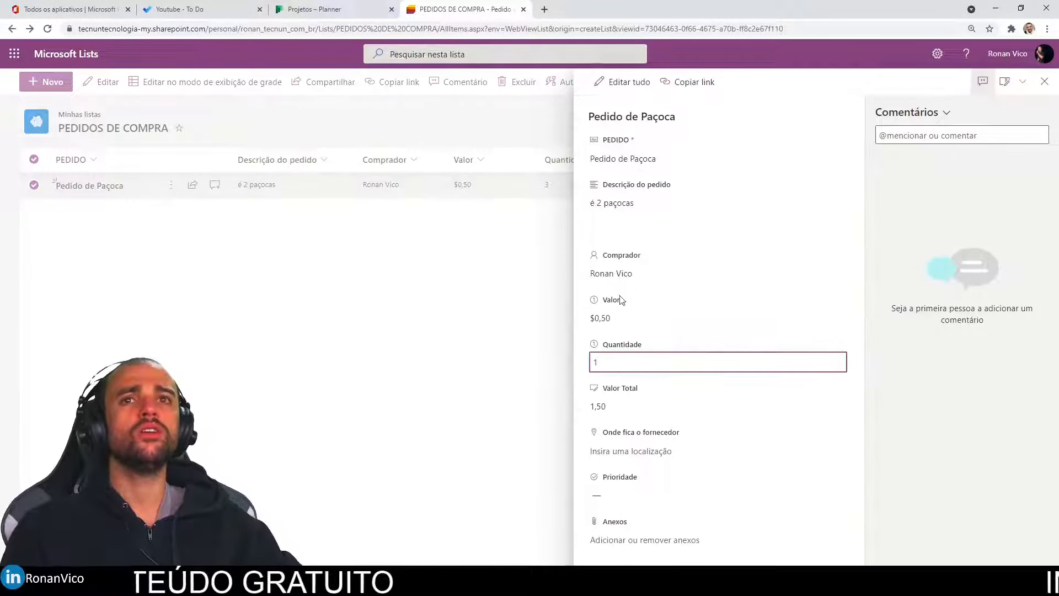
pyautogui.click(986, 401)
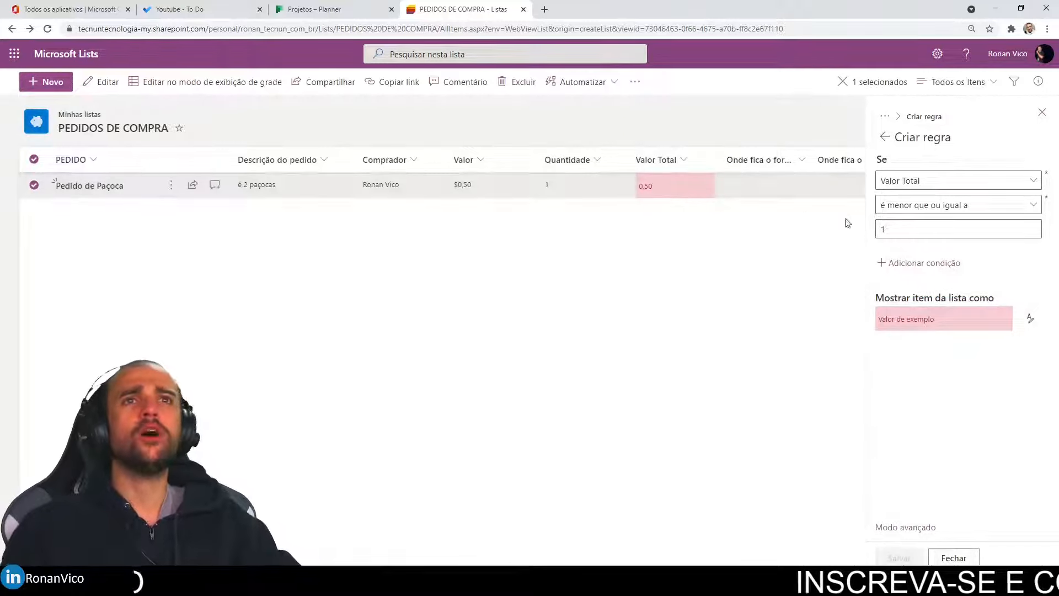
# Leave the Valor Total rules, apply Barras de dados formatting to the Quantidade column and save it.
pyautogui.click(885, 142)
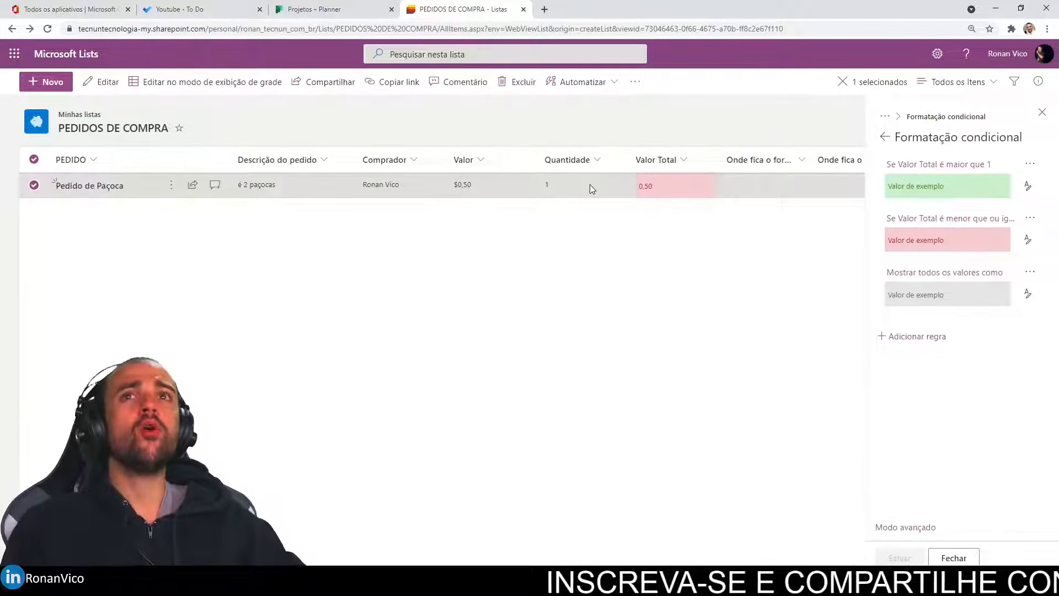
pyautogui.click(884, 137)
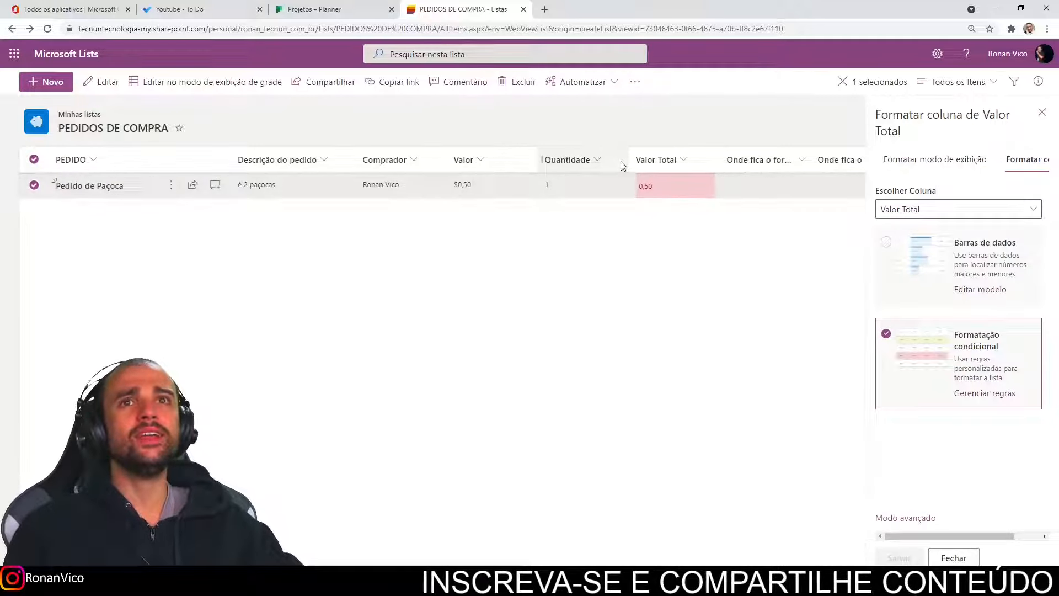
pyautogui.click(585, 159)
pyautogui.moveTo(638, 273)
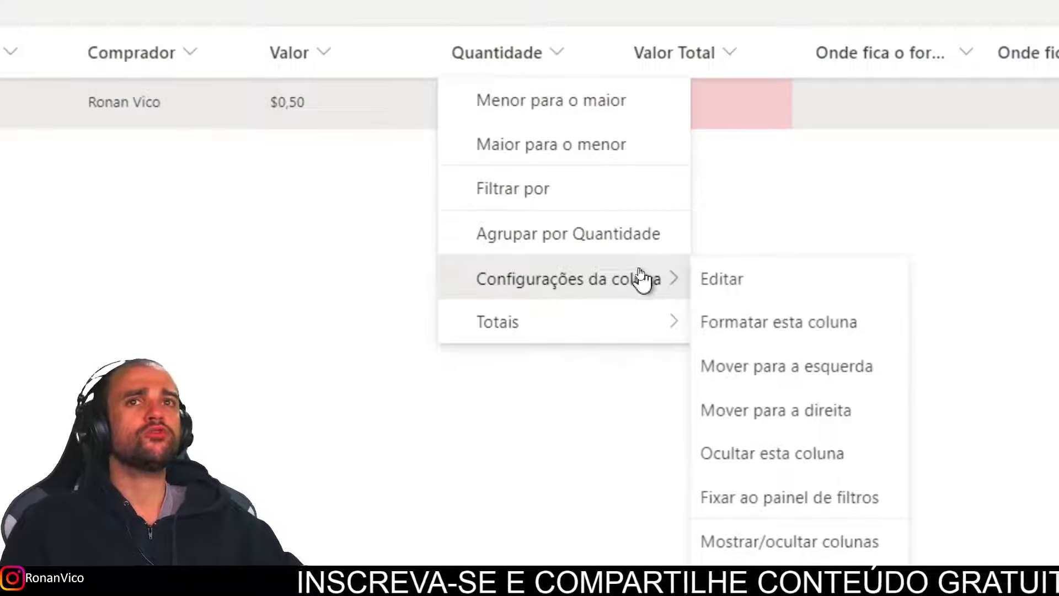
pyautogui.click(852, 330)
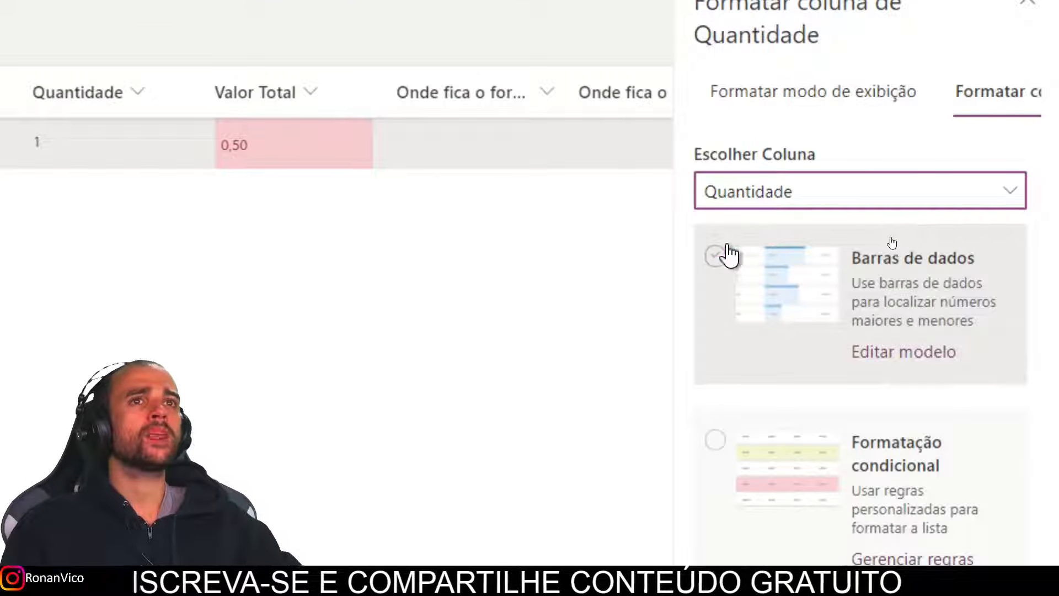
pyautogui.click(725, 248)
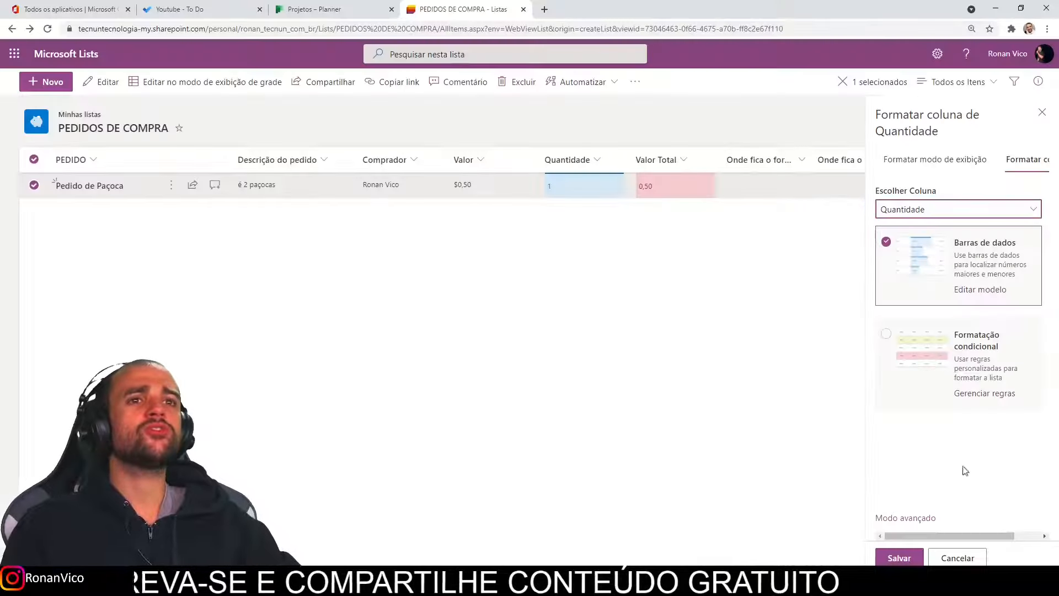
pyautogui.click(899, 558)
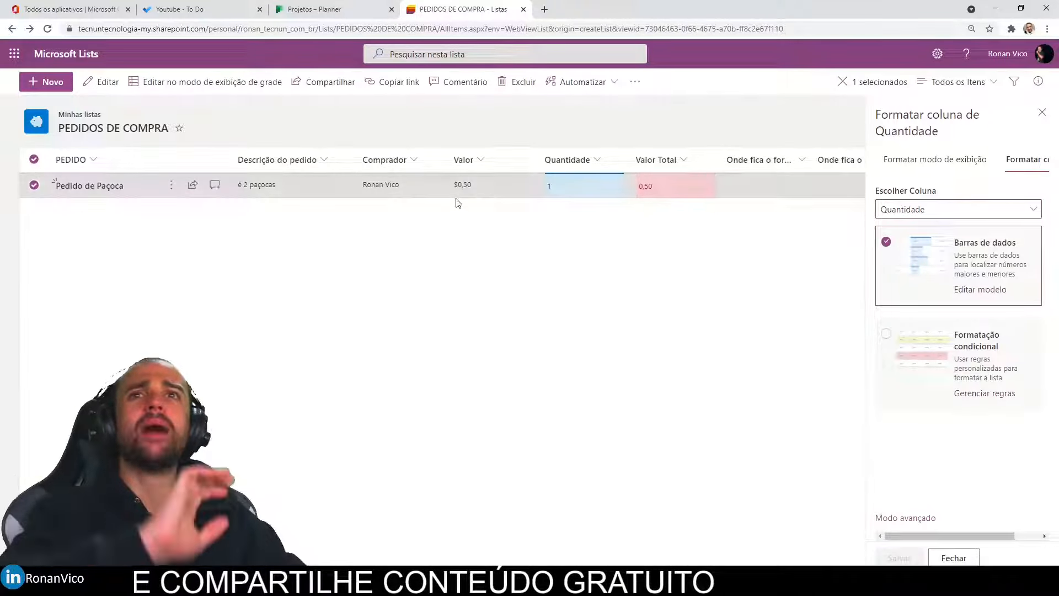
# Add a new item "Pedido de maça" with description "Compra de maças", Valor 2 and Quantidade 5, and save it.
pyautogui.click(56, 88)
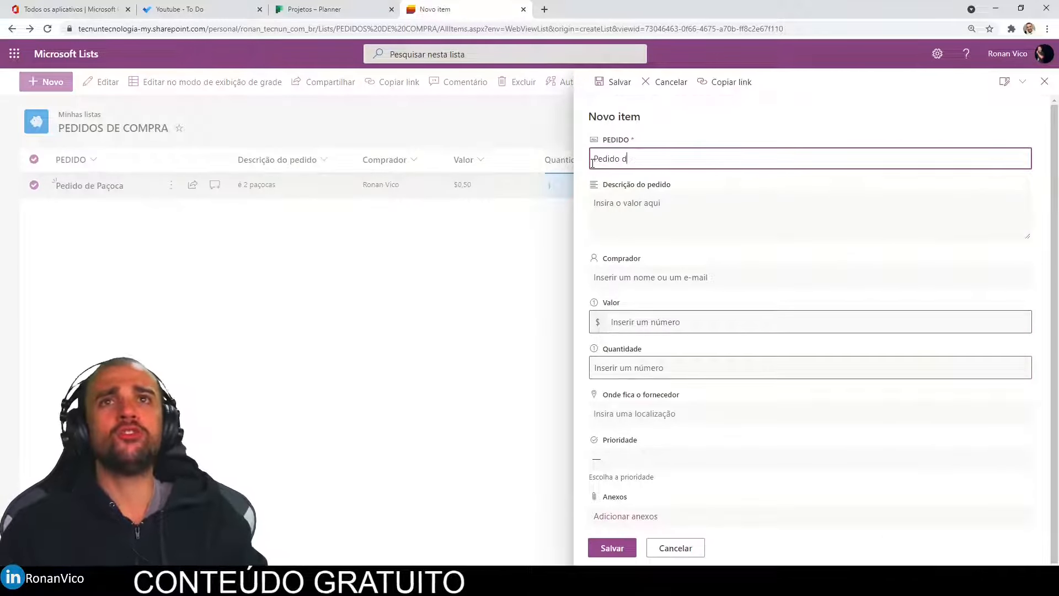
pyautogui.press('Tab')
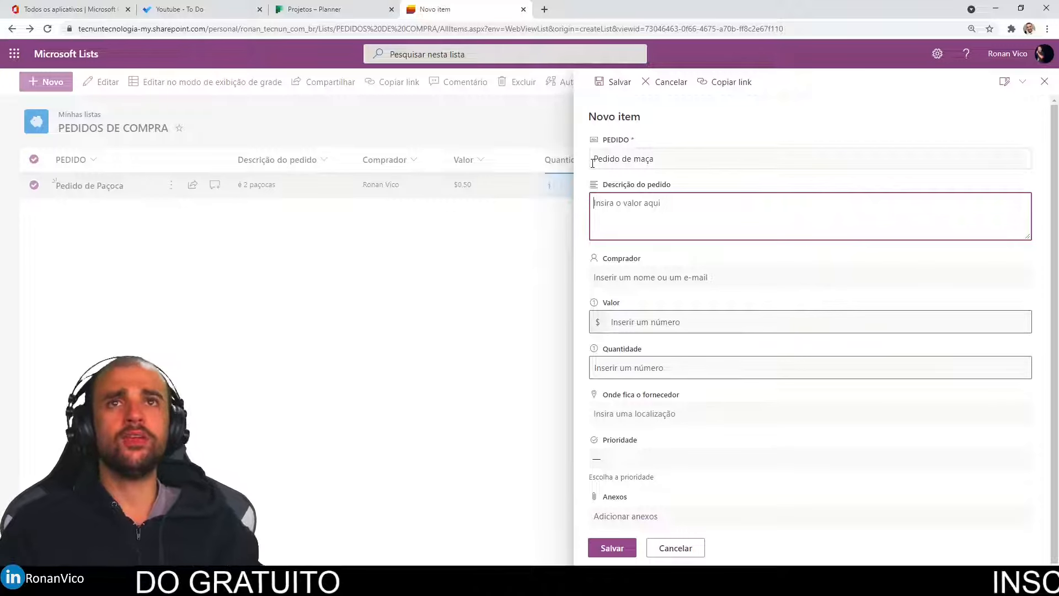
pyautogui.write('Compra de maças')
pyautogui.press('Tab')
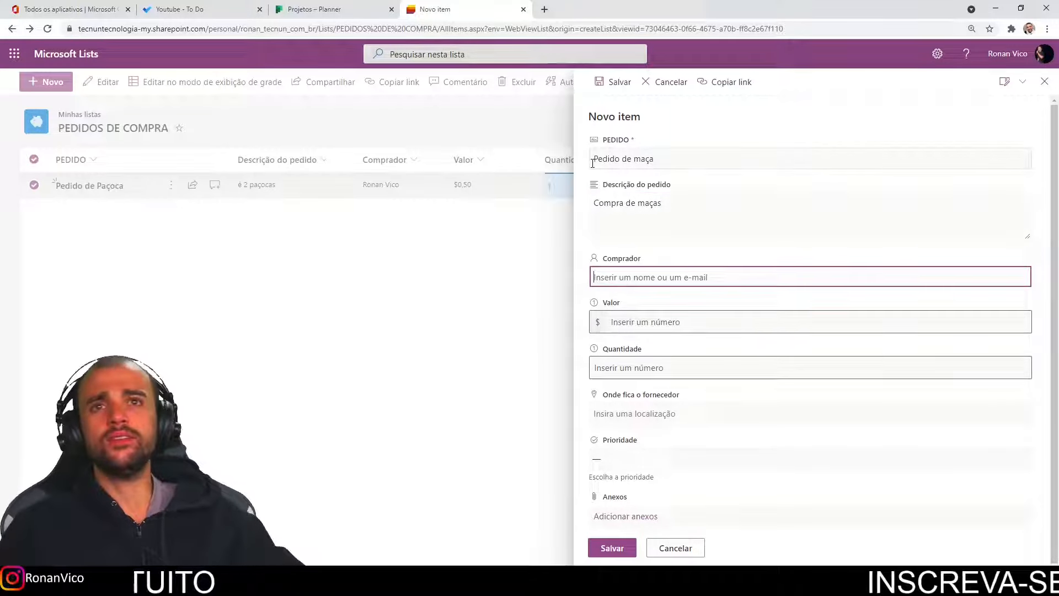
pyautogui.press('Tab')
pyautogui.write('2')
pyautogui.press('Tab')
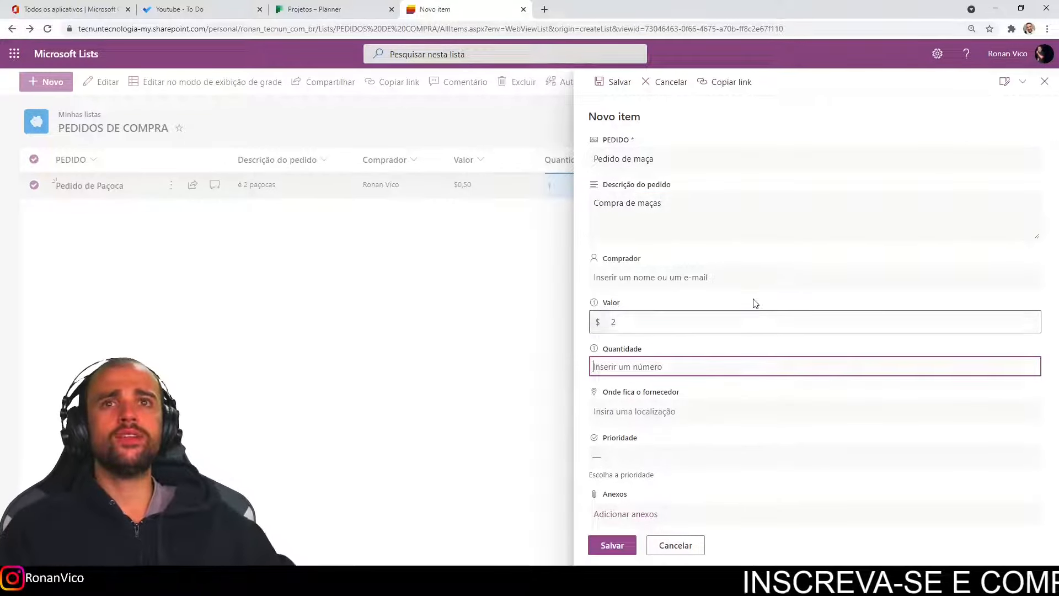
pyautogui.write('5')
pyautogui.click(612, 546)
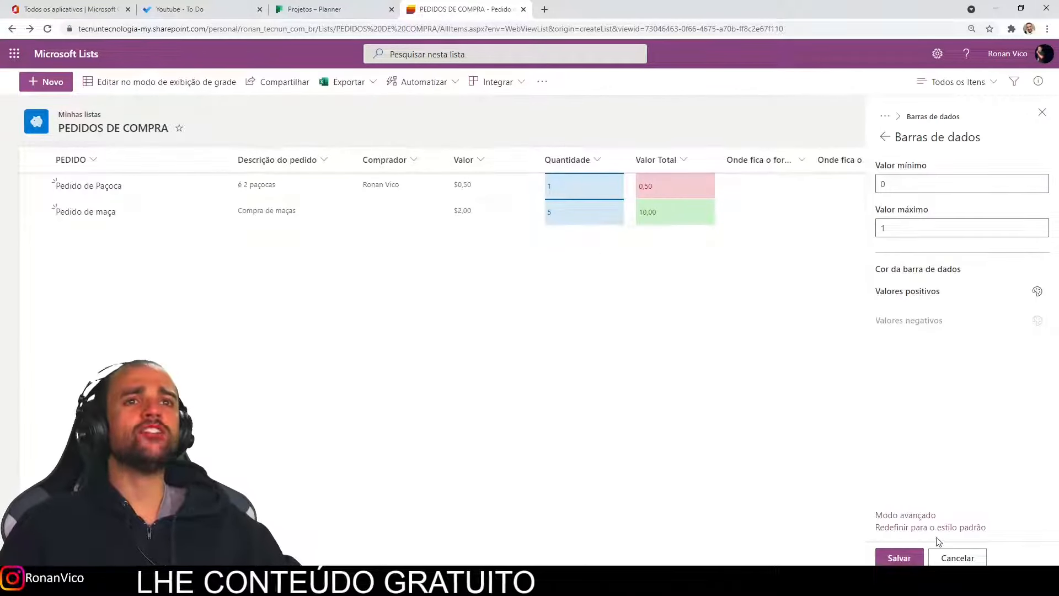
# Set the maximum value of the Quantidade data bars to 10 and save the formatting.
pyautogui.click(908, 556)
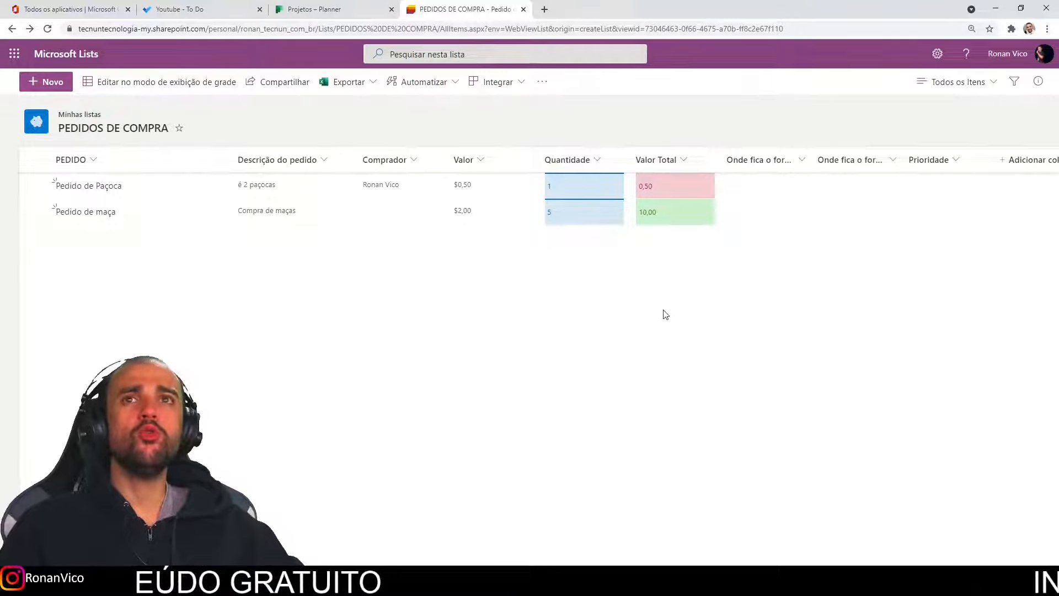
pyautogui.click(595, 168)
pyautogui.moveTo(639, 273)
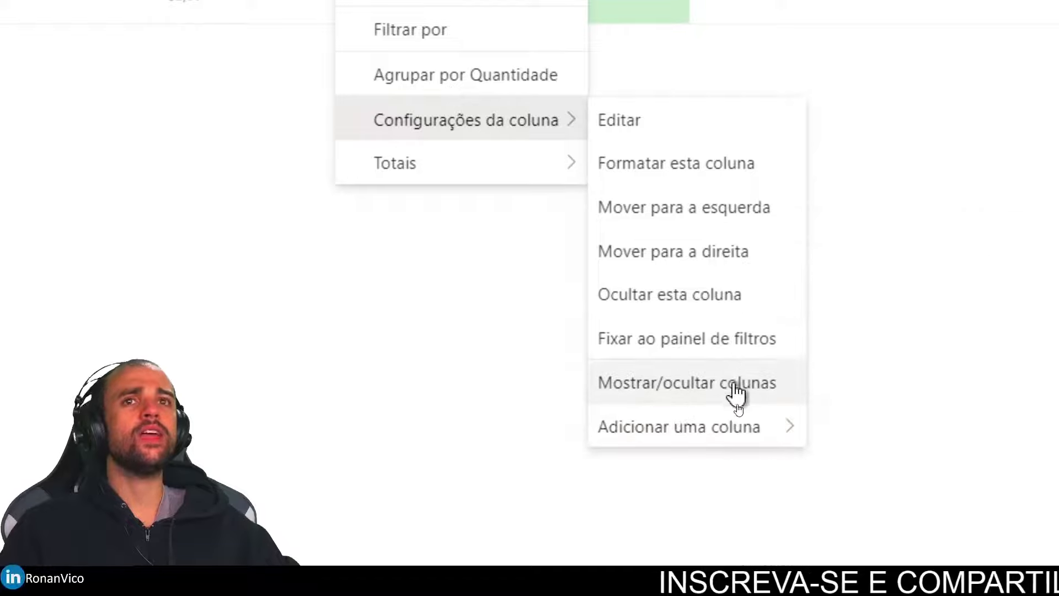
pyautogui.click(689, 165)
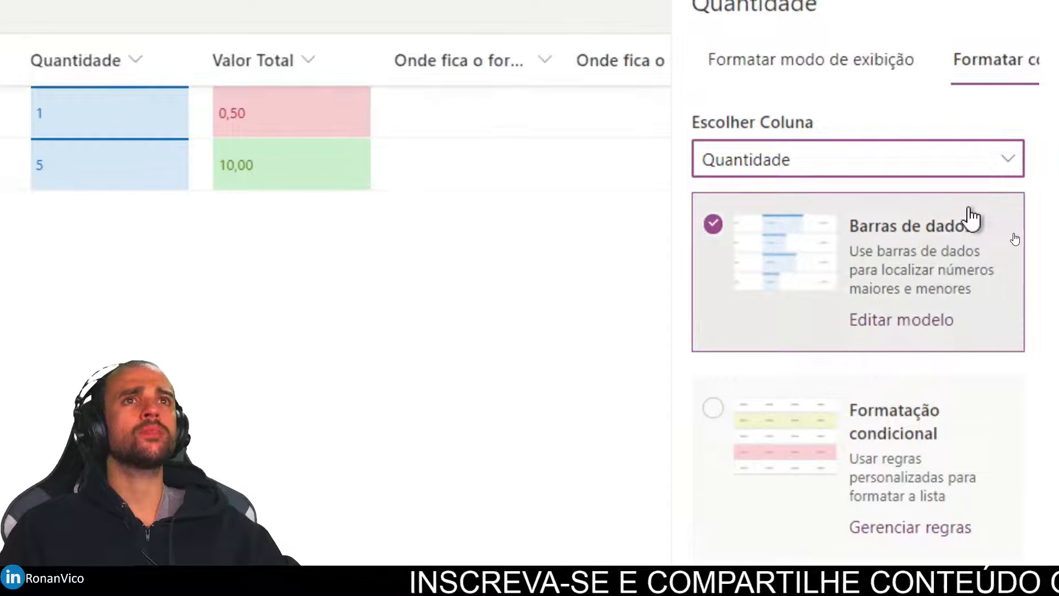
pyautogui.click(929, 329)
pyautogui.click(813, 117)
pyautogui.click(854, 184)
pyautogui.write('10')
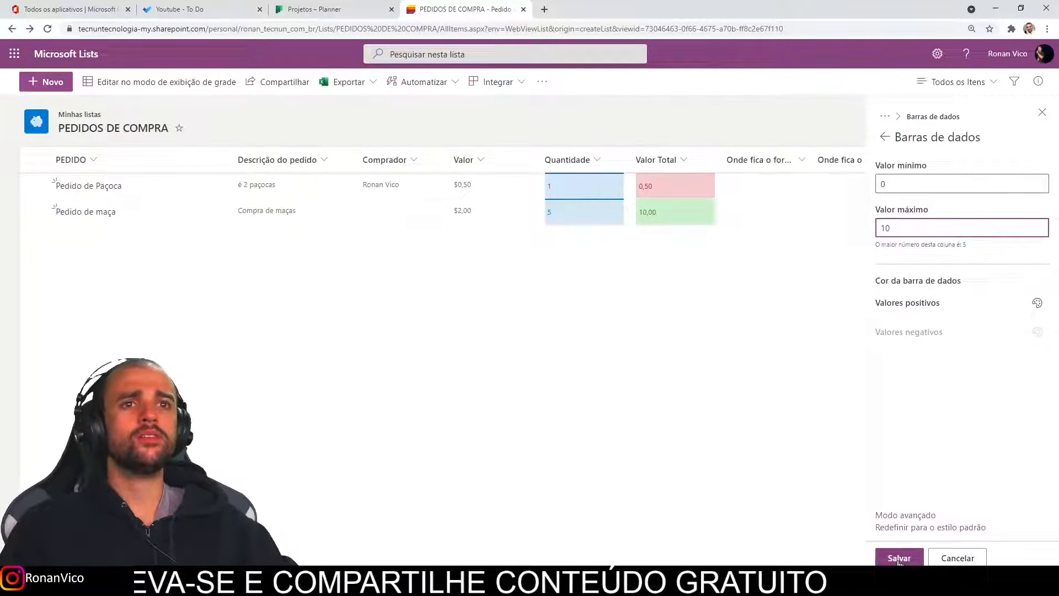
pyautogui.click(899, 559)
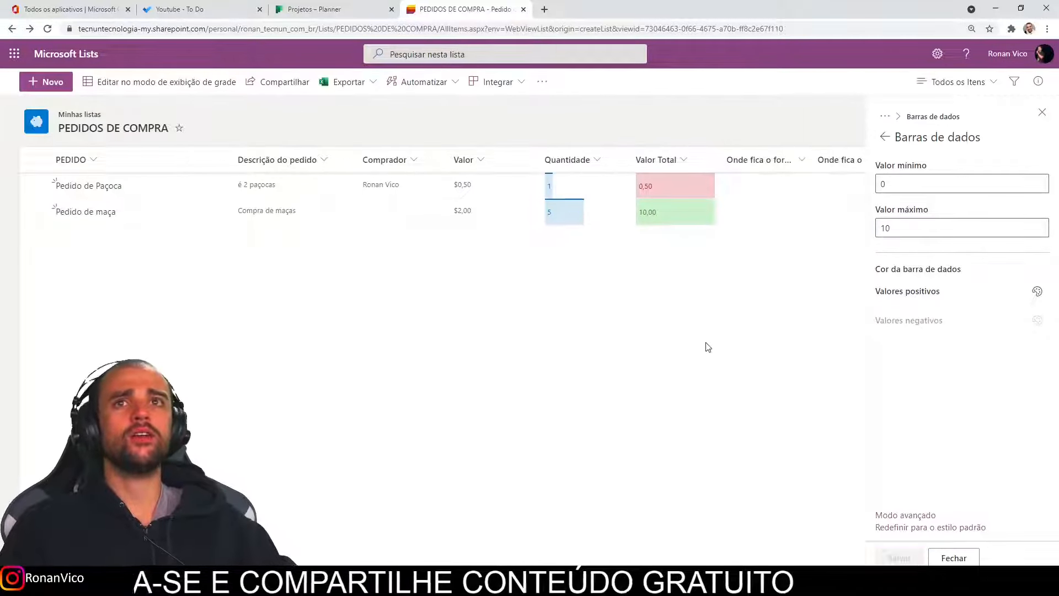
# Set the fill colour for positive values of the Quantidade data bars to light green.
pyautogui.click(1037, 290)
pyautogui.click(1010, 373)
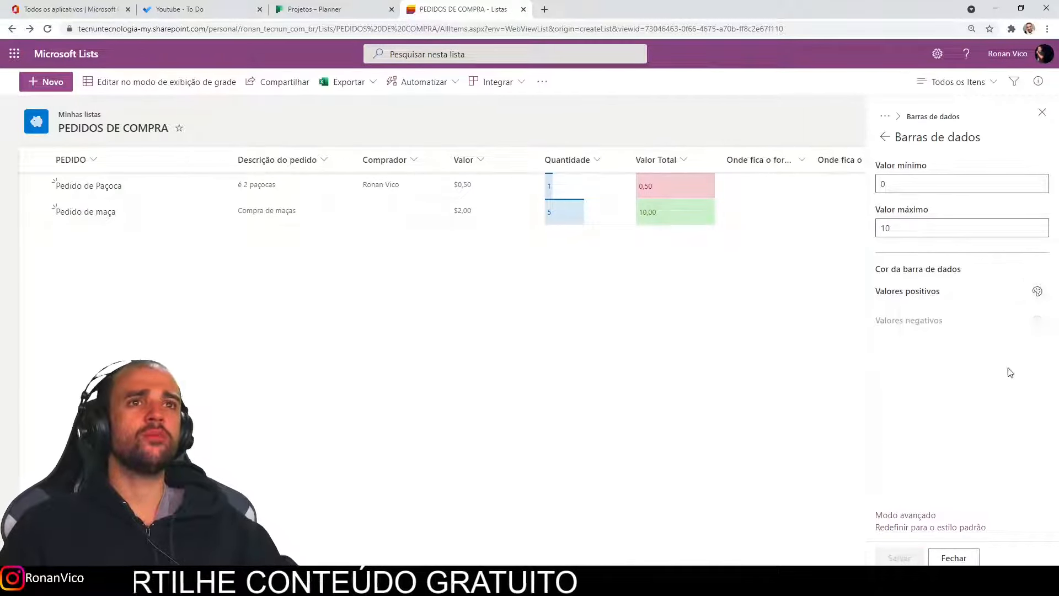
pyautogui.click(1037, 291)
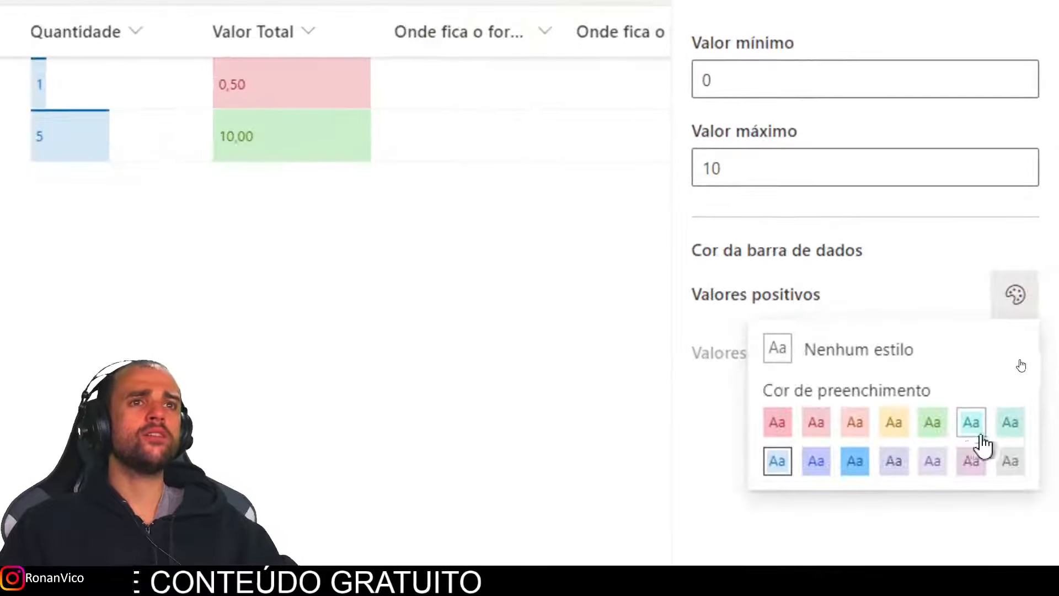
pyautogui.click(936, 423)
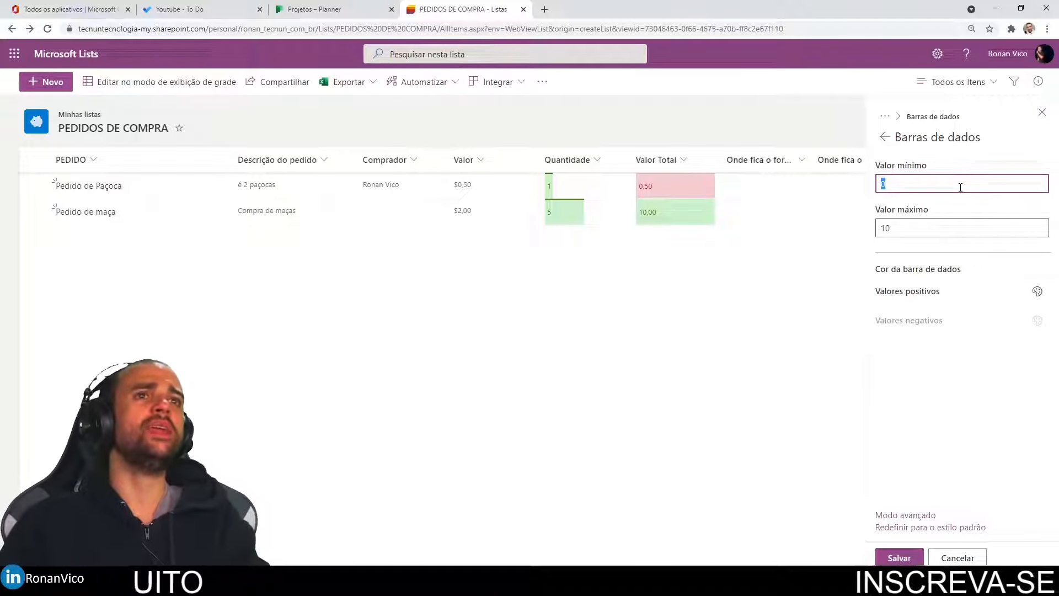
# Set the data bars' minimum value to -1 with a red fill for negative values, then save and close the formatting.
pyautogui.click(1038, 321)
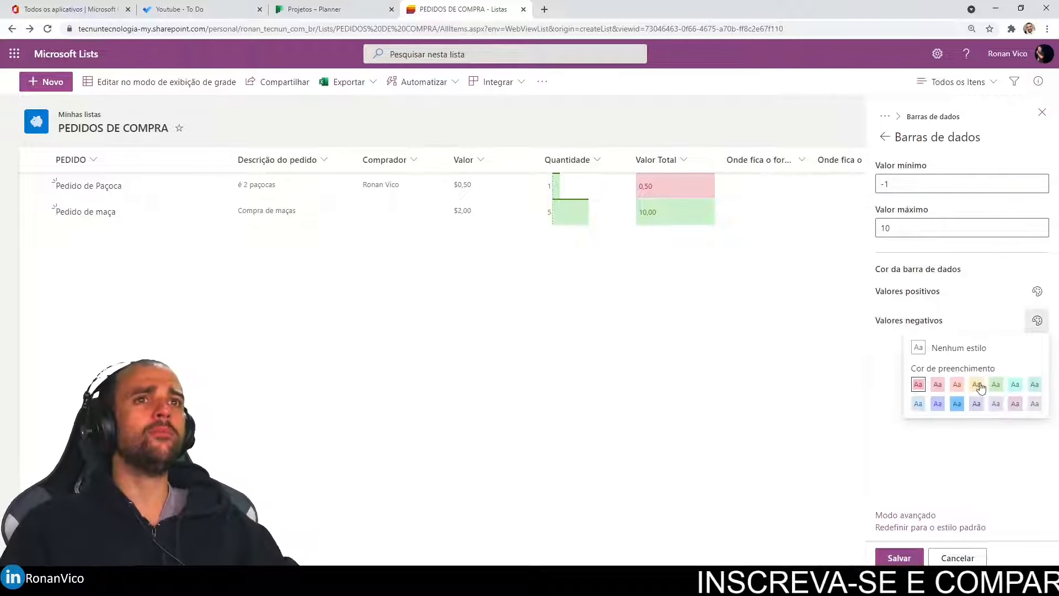
pyautogui.click(918, 384)
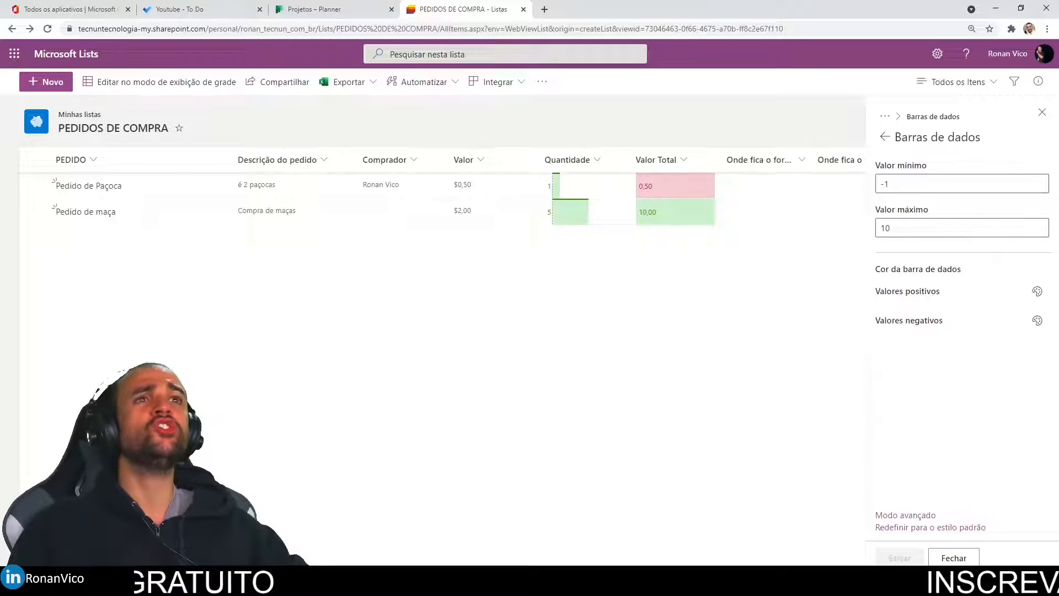
pyautogui.click(1044, 113)
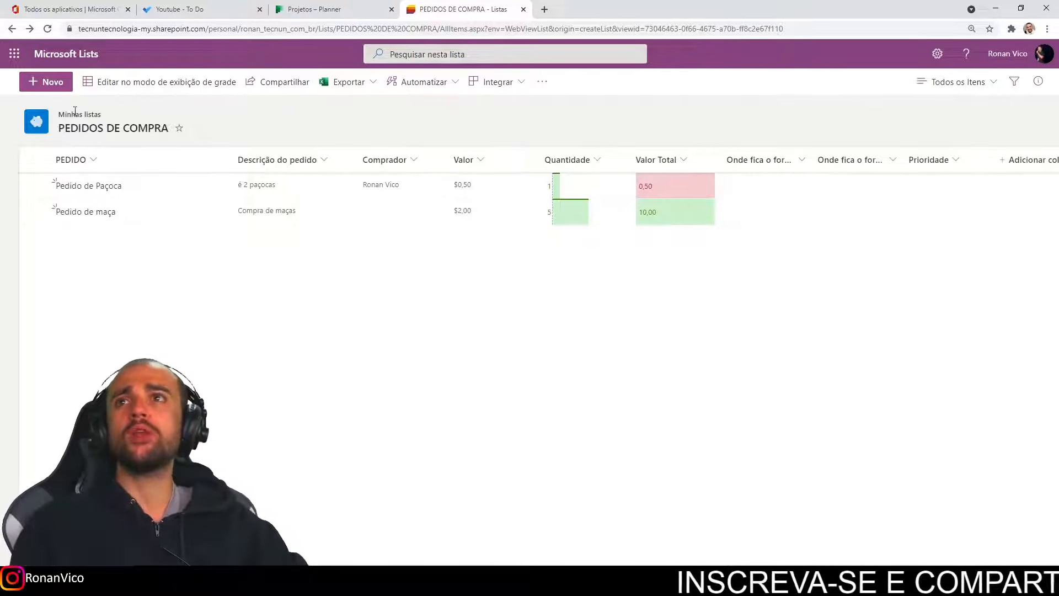
# Switch the PEDIDOS DE COMPRA list to the Galeria layout.
pyautogui.click(67, 87)
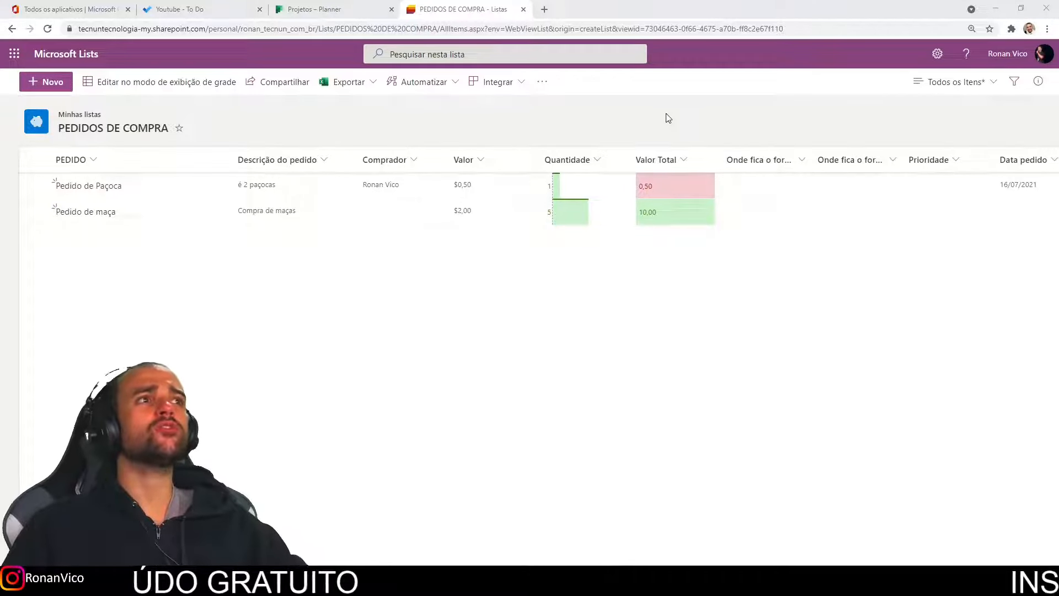
pyautogui.click(984, 82)
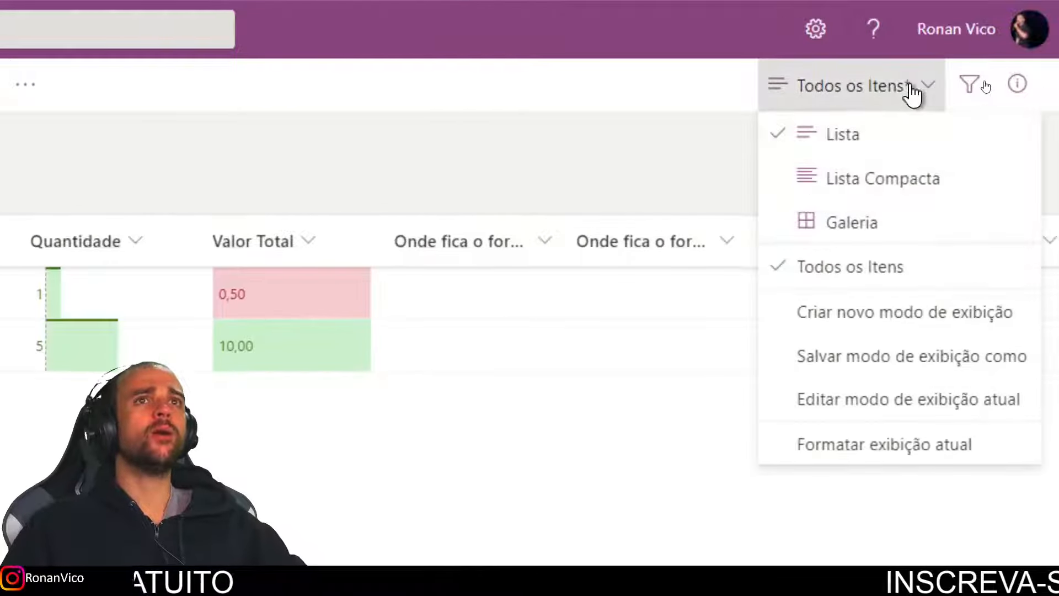
pyautogui.click(864, 229)
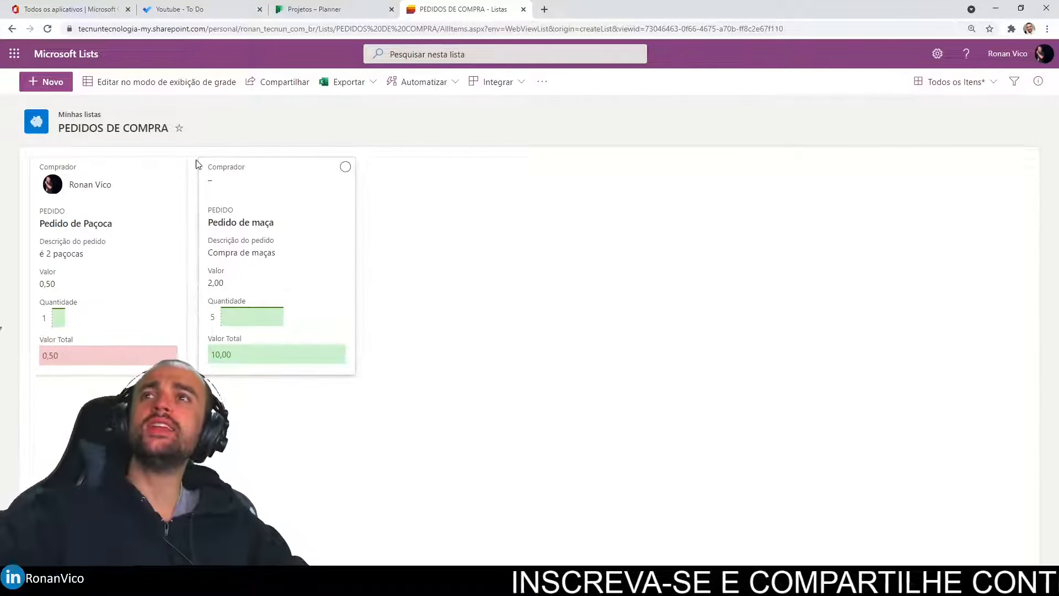
# Select the Pedido de Paçoca card in the gallery and clear its selection again.
pyautogui.click(177, 167)
pyautogui.click(177, 168)
pyautogui.click(177, 167)
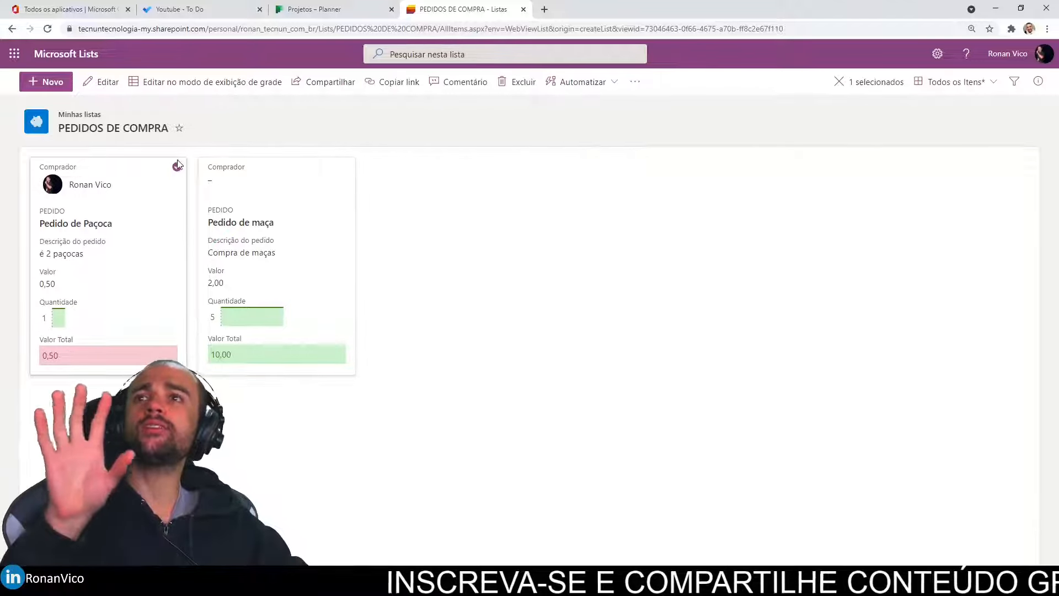
pyautogui.click(175, 167)
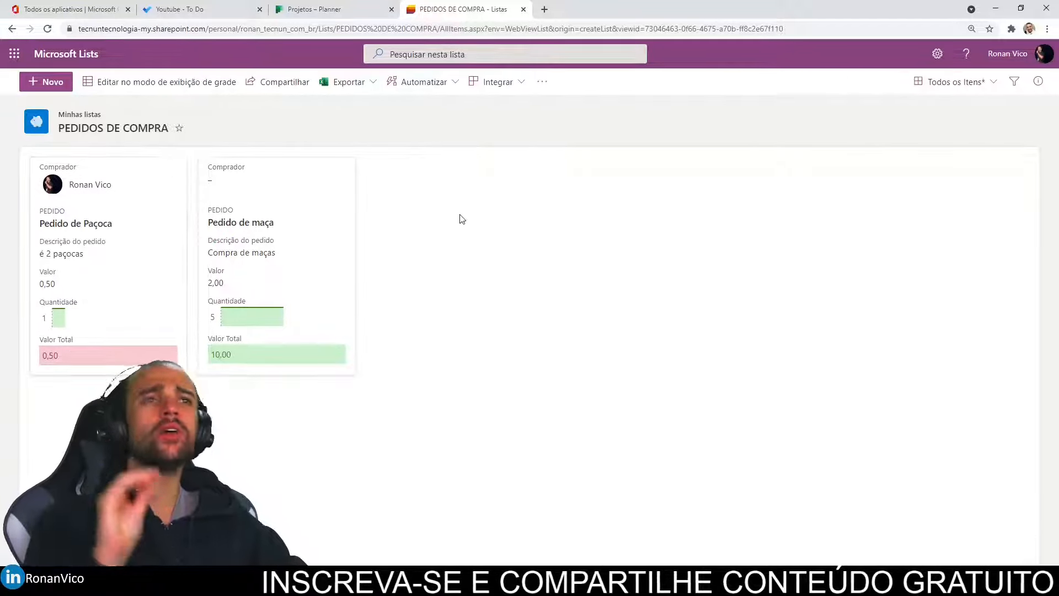
pyautogui.click(347, 226)
# Open the list filters and try PEDIDO "Pedido de maça", Valor Total 10,00 and Quantidade 5 one at a time, clearing each one.
pyautogui.click(1045, 81)
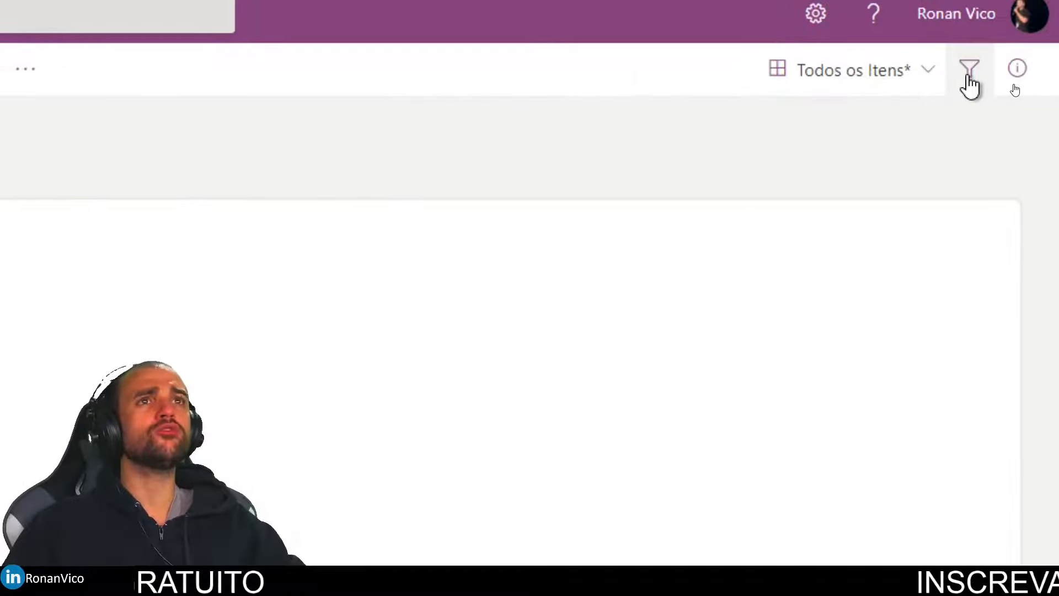
pyautogui.click(969, 83)
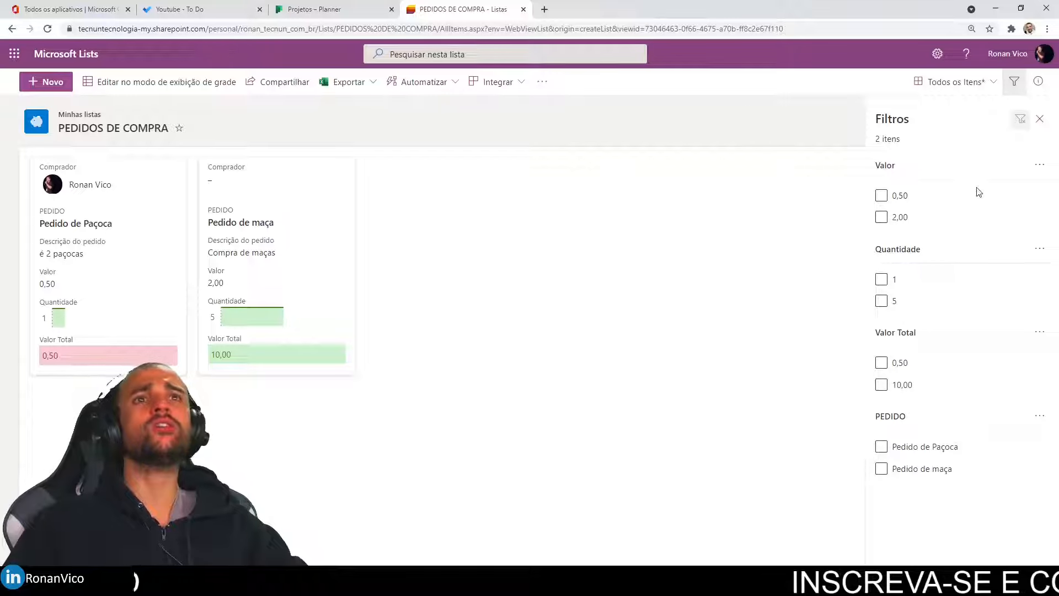
pyautogui.click(881, 468)
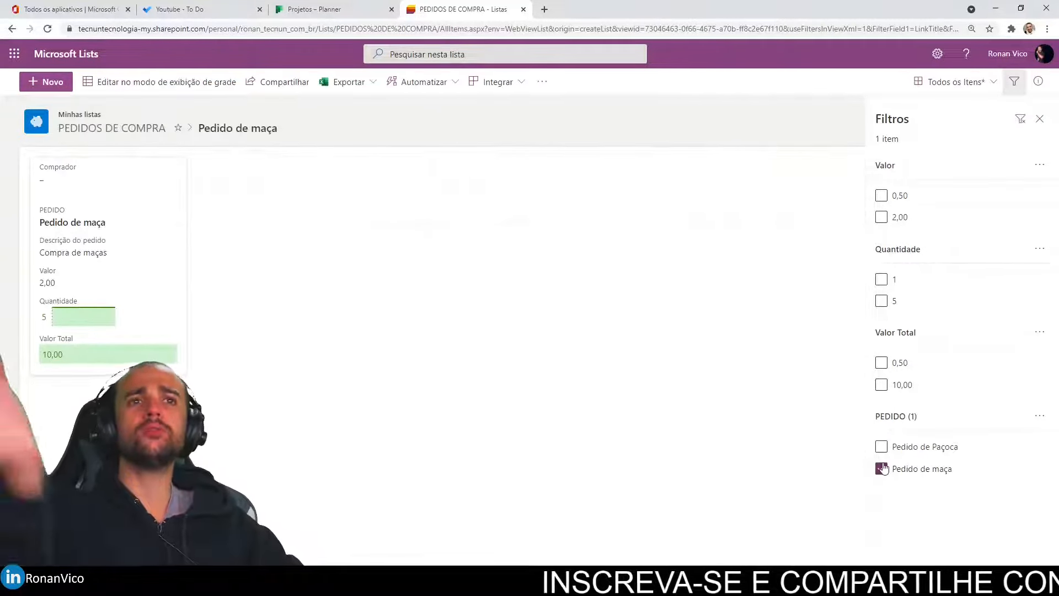
pyautogui.click(881, 469)
pyautogui.click(881, 384)
pyautogui.click(881, 384)
pyautogui.click(883, 301)
pyautogui.click(882, 301)
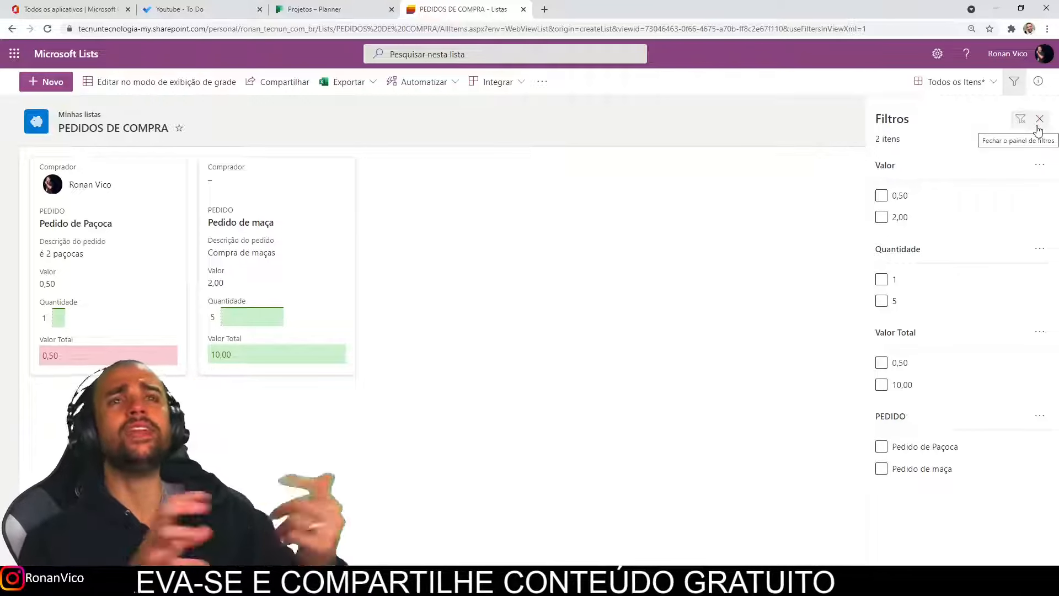
# Look at the Projetos board in Planner, return to the PEDIDOS DE COMPRA list and close its filters.
pyautogui.click(314, 9)
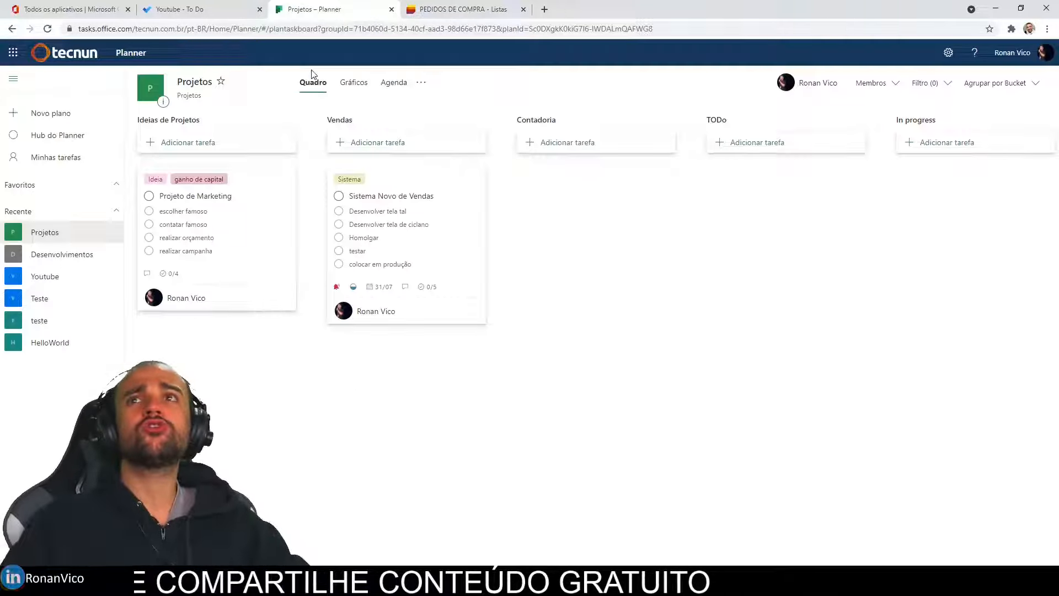
pyautogui.click(451, 9)
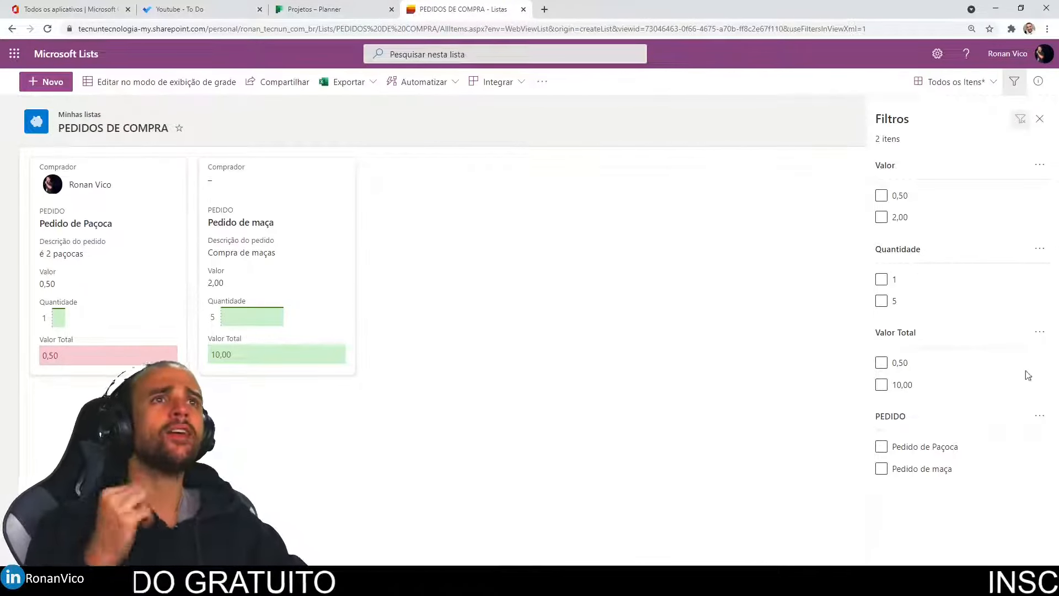
pyautogui.click(1040, 118)
# Switch the list from Galeria to the Lista layout, try Lista Compacta, and return to Lista.
pyautogui.click(957, 82)
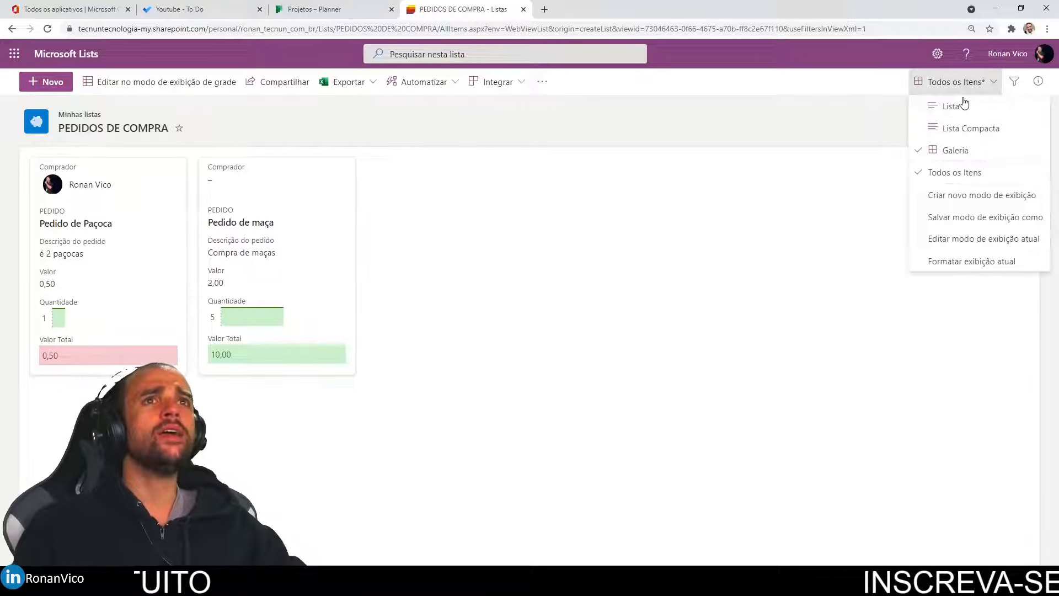
pyautogui.click(964, 105)
pyautogui.click(967, 81)
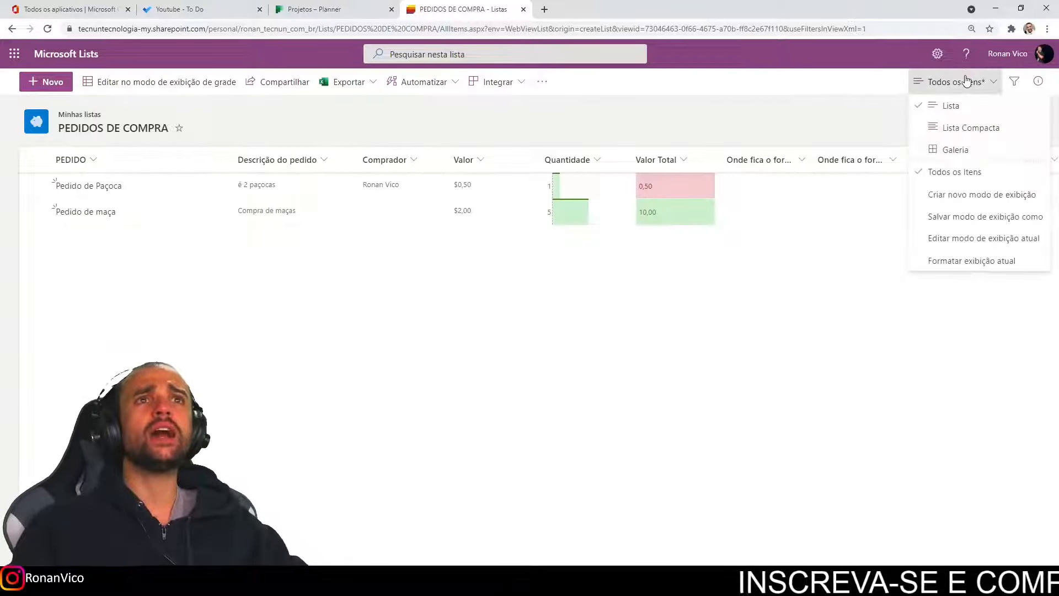
pyautogui.click(967, 128)
pyautogui.click(956, 82)
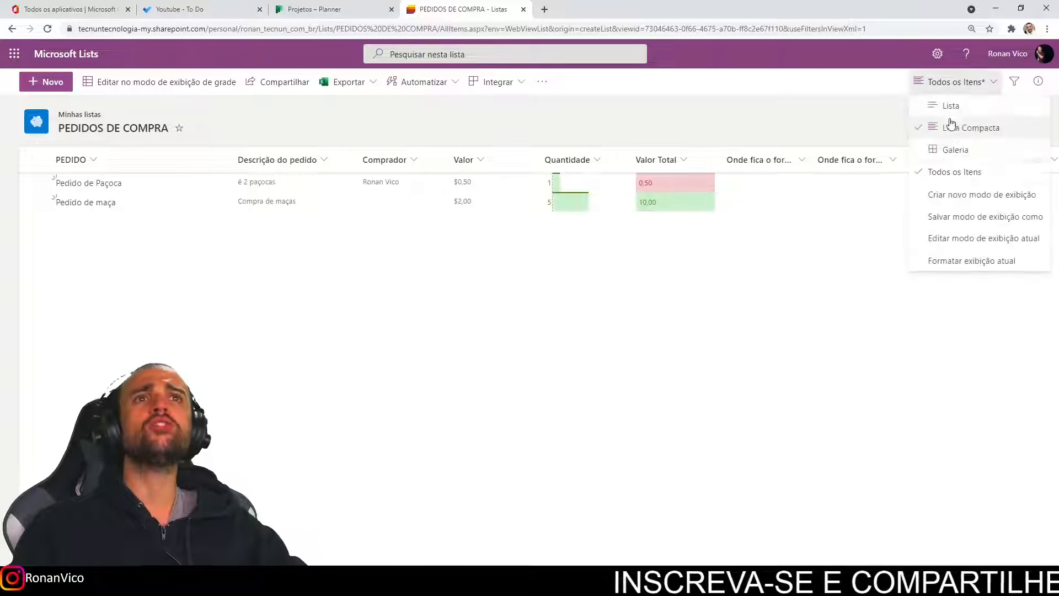
pyautogui.click(946, 83)
pyautogui.moveTo(348, 159); pyautogui.dragTo(267, 162)
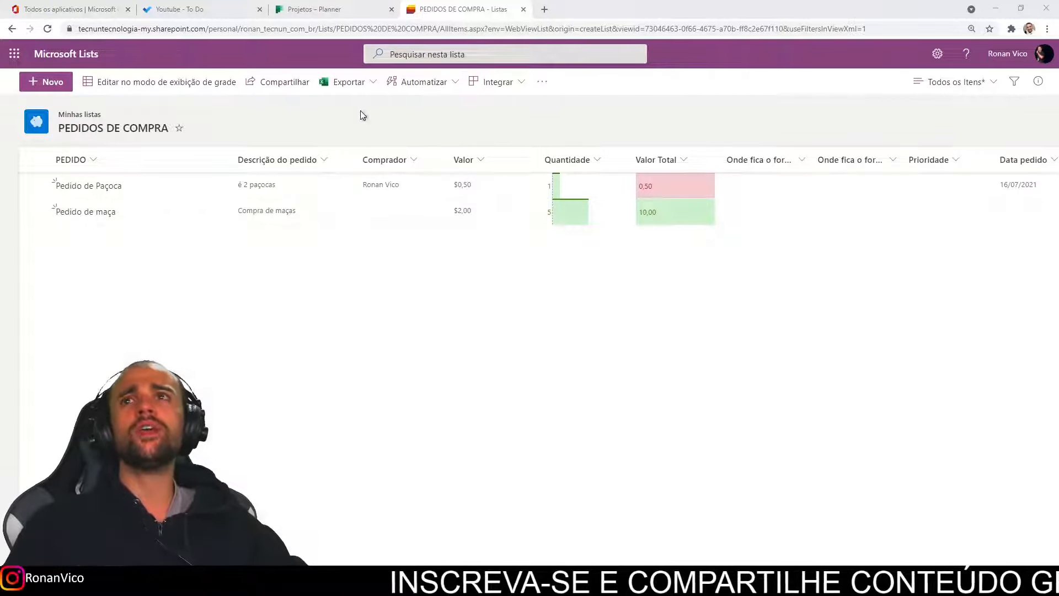
# Examine the permission levels for sharing the list without granting access, and look at the export options.
pyautogui.click(271, 89)
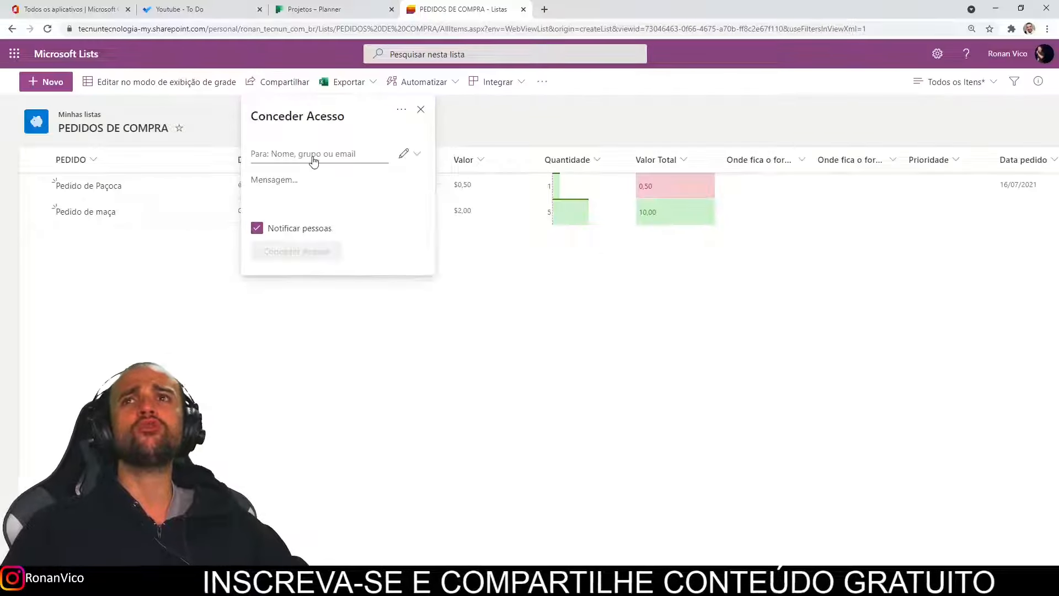
pyautogui.click(406, 155)
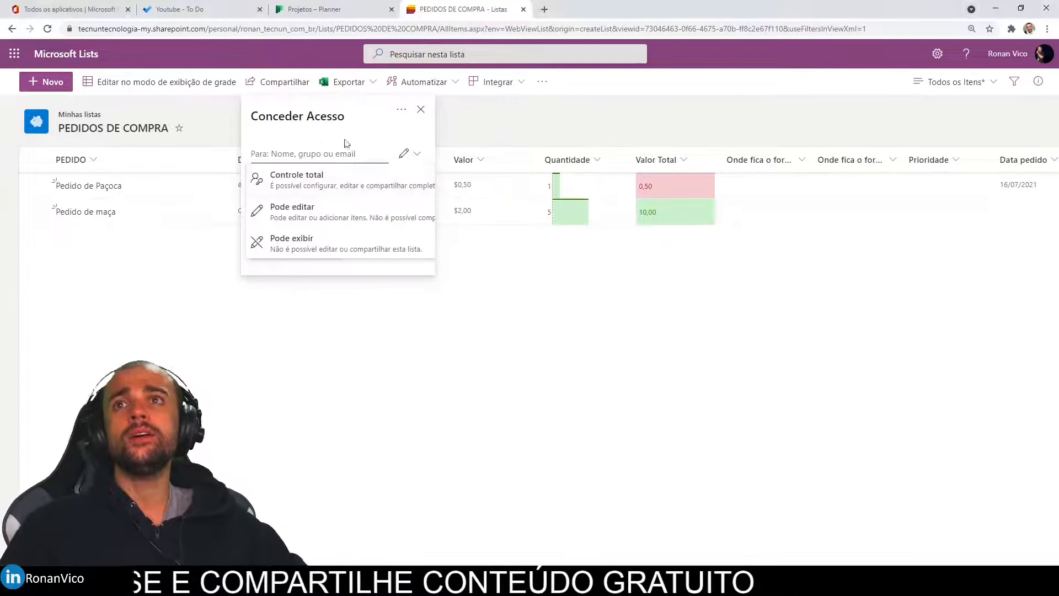
pyautogui.click(329, 156)
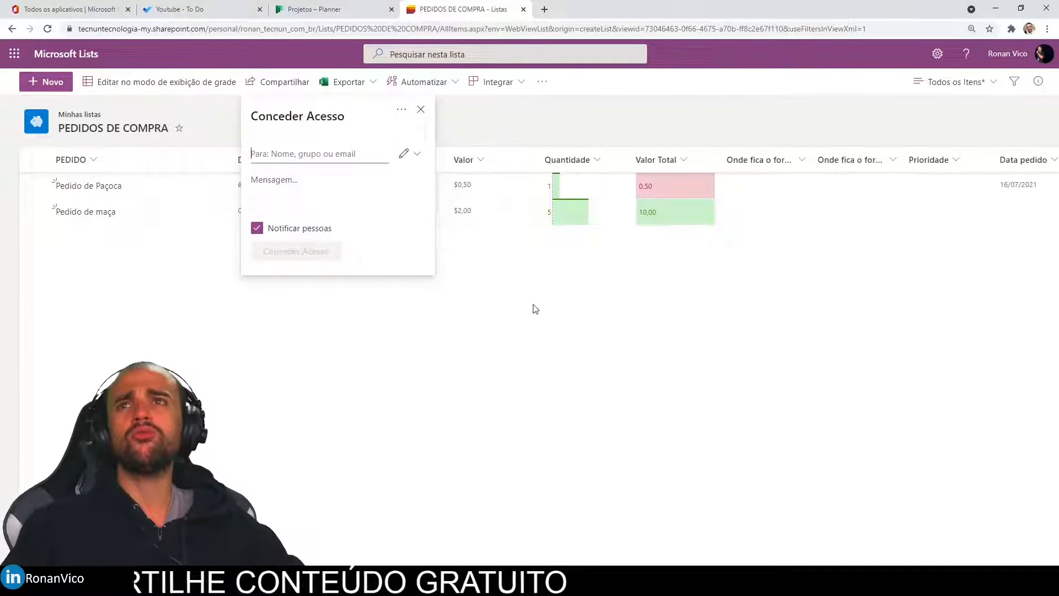
pyautogui.click(543, 317)
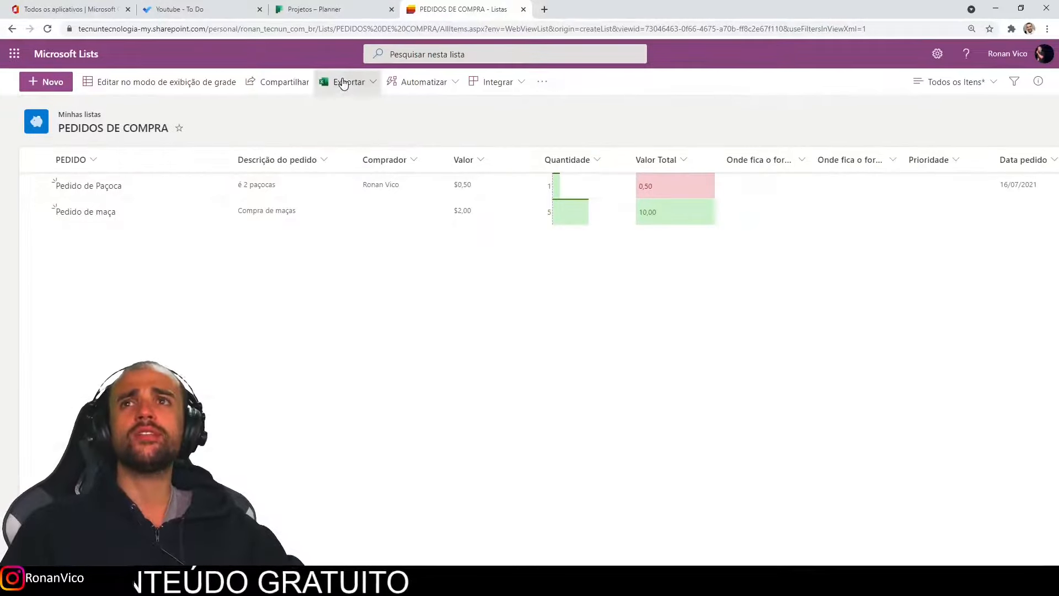
pyautogui.click(347, 82)
pyautogui.click(398, 106)
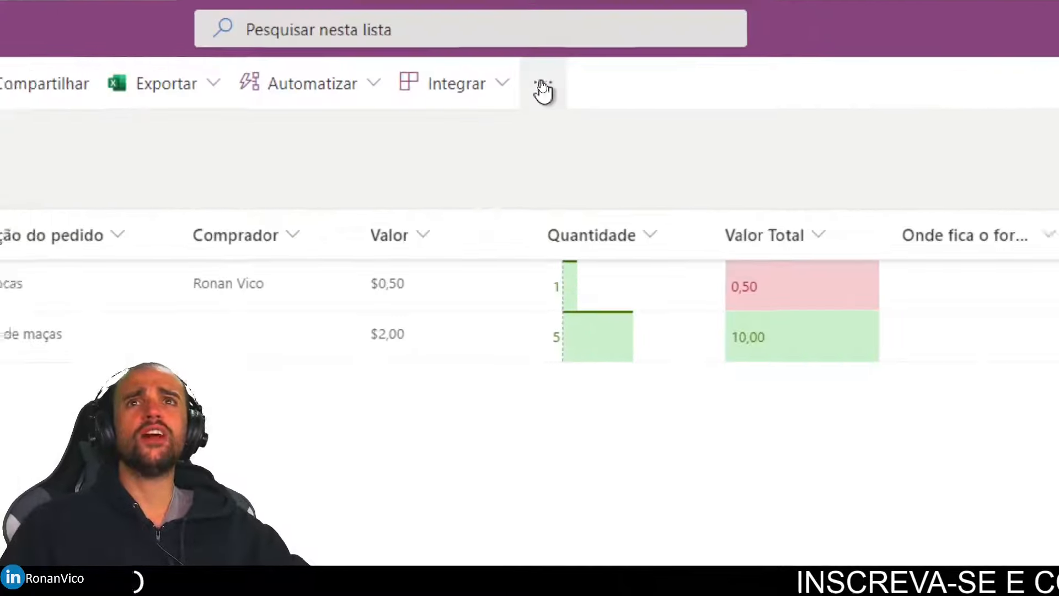
# Create an immediate email alert for any change to PEDIDOS DE COMPRA items, keeping the default alert settings.
pyautogui.click(542, 82)
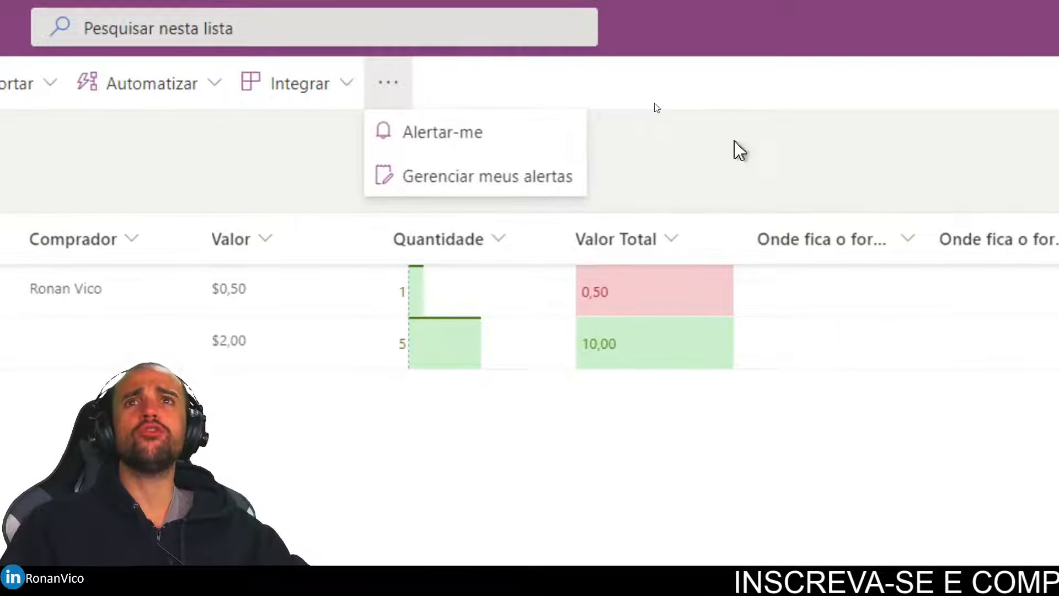
pyautogui.click(602, 130)
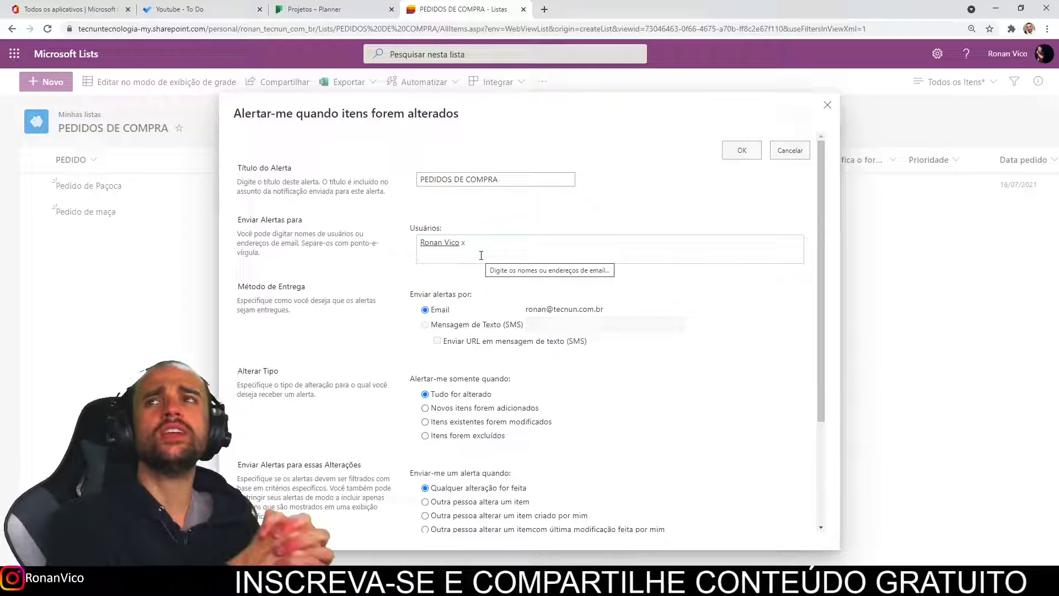
pyautogui.scroll(-3, 525, 349)
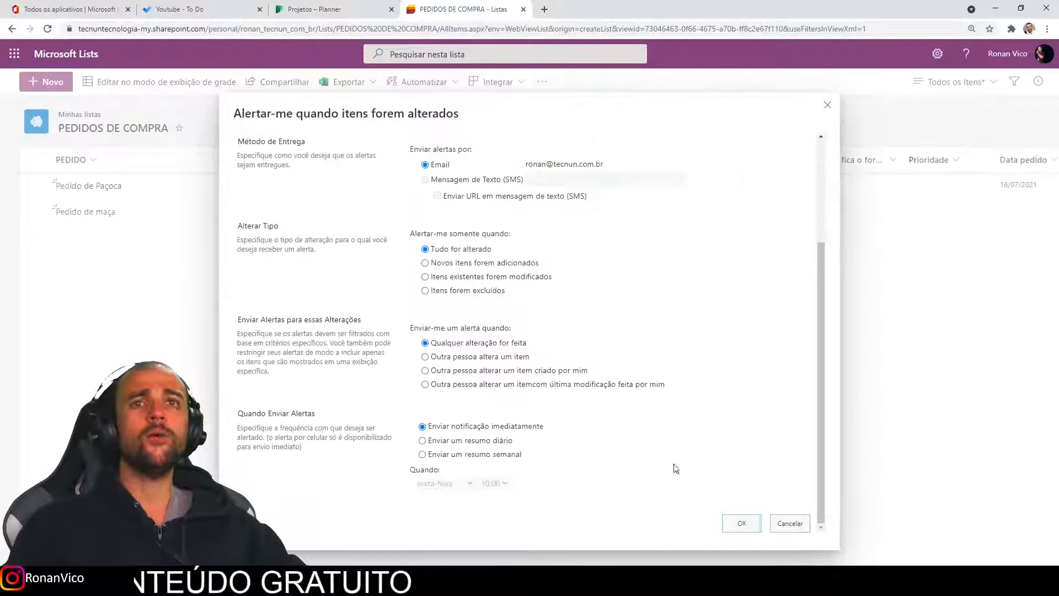
pyautogui.click(752, 517)
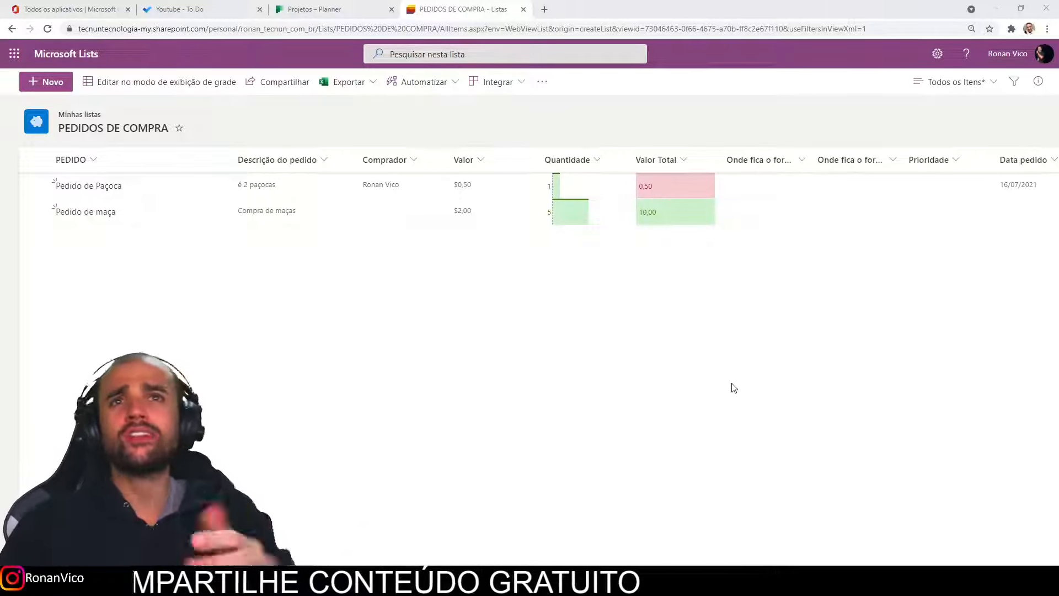
pyautogui.moveTo(233, 263); pyautogui.dragTo(619, 275)
pyautogui.moveTo(698, 115); pyautogui.dragTo(2, 133)
pyautogui.press('Escape')
# Set the Prioridade of the Pedido de maça item to Normal and close its details.
pyautogui.hscroll(3, 510, 564)
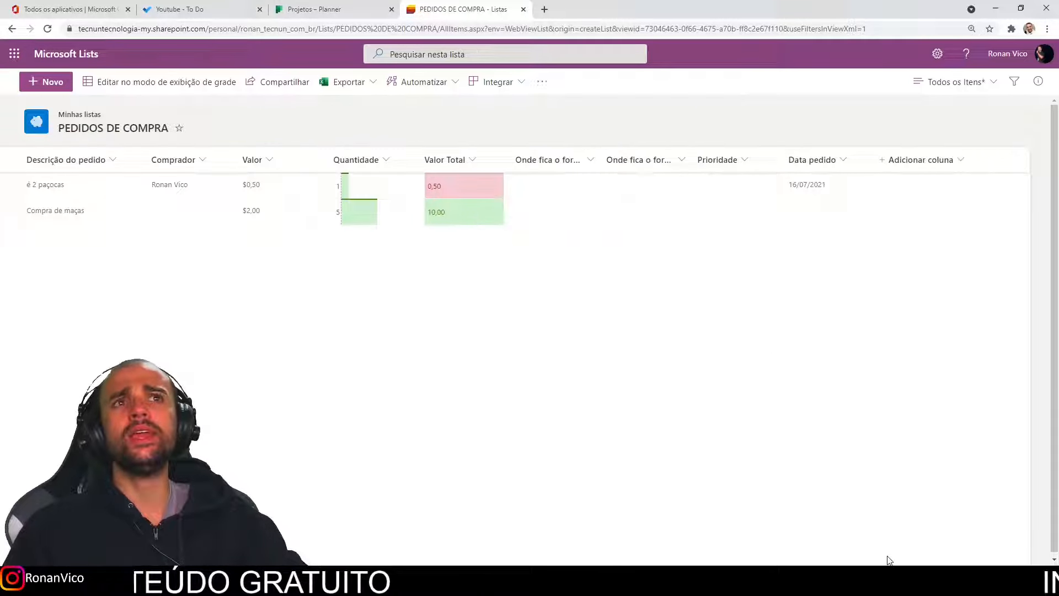
pyautogui.click(732, 211)
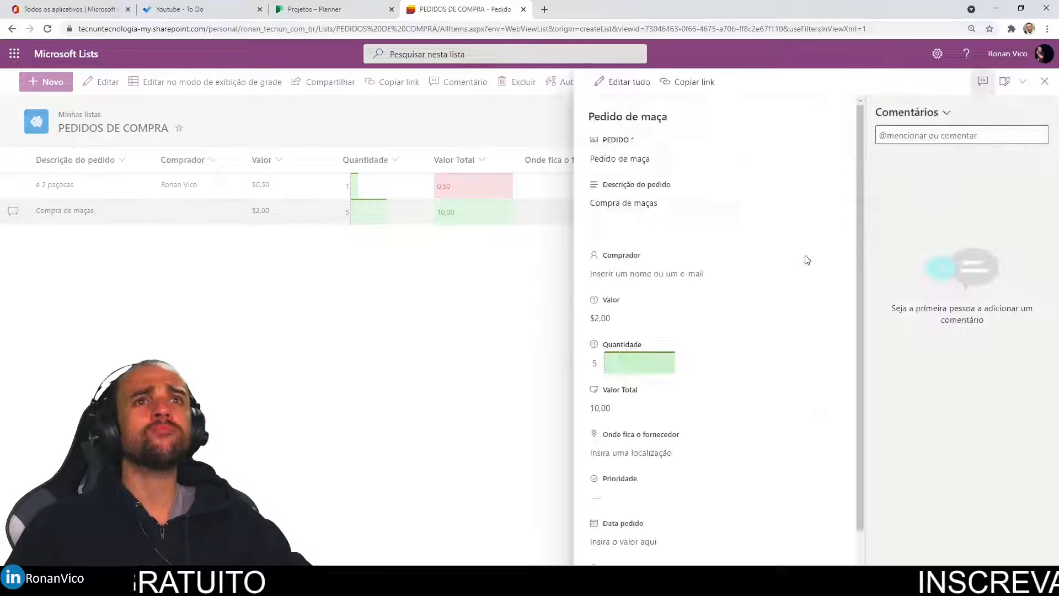
pyautogui.click(644, 458)
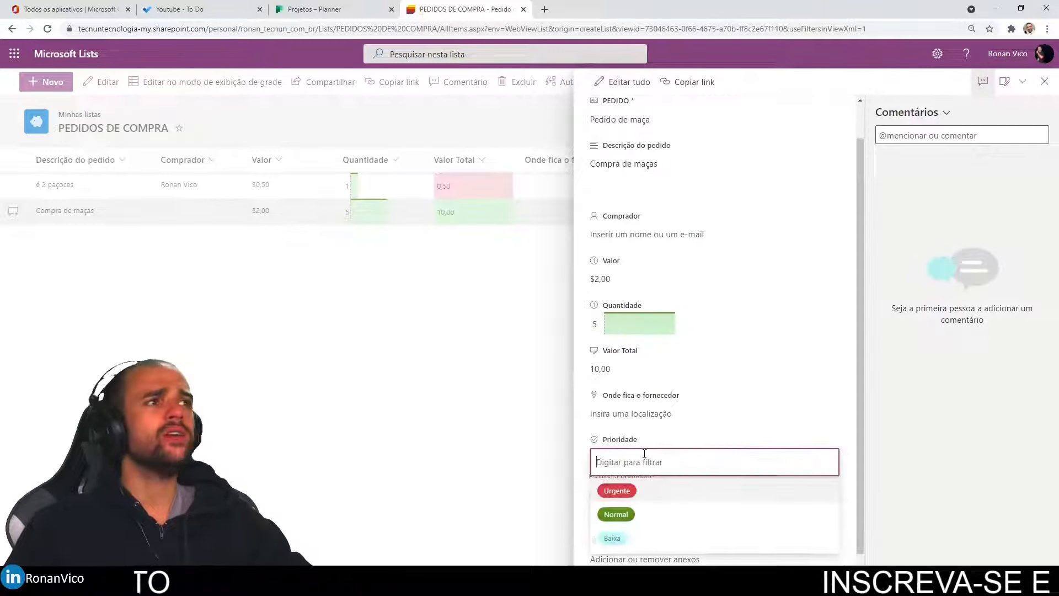
pyautogui.click(610, 513)
pyautogui.click(493, 347)
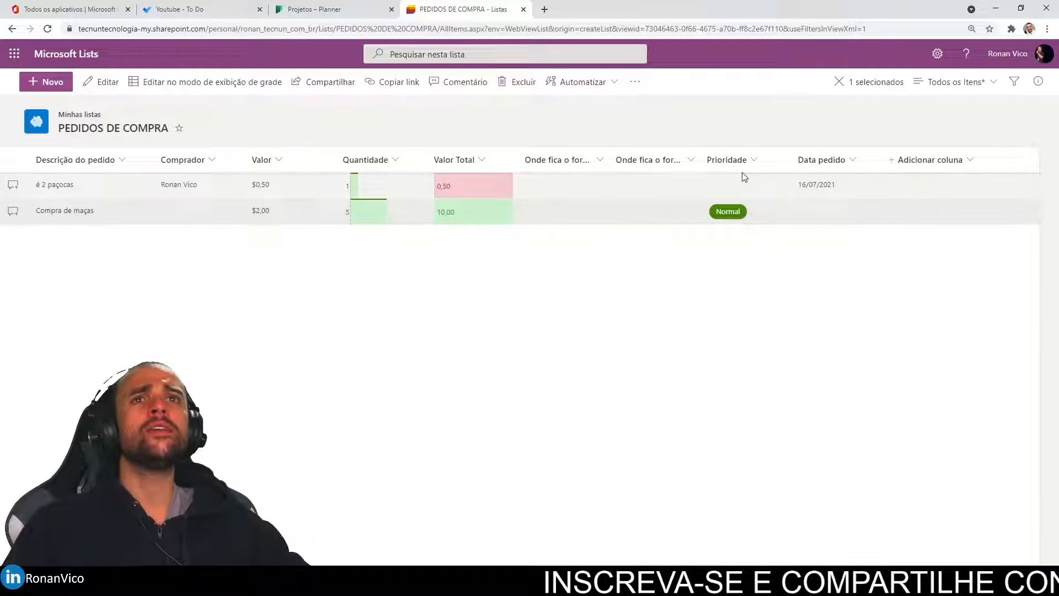
# Filter the list by Prioridade Normal, return to the unfiltered list, and look over the available filters.
pyautogui.click(754, 161)
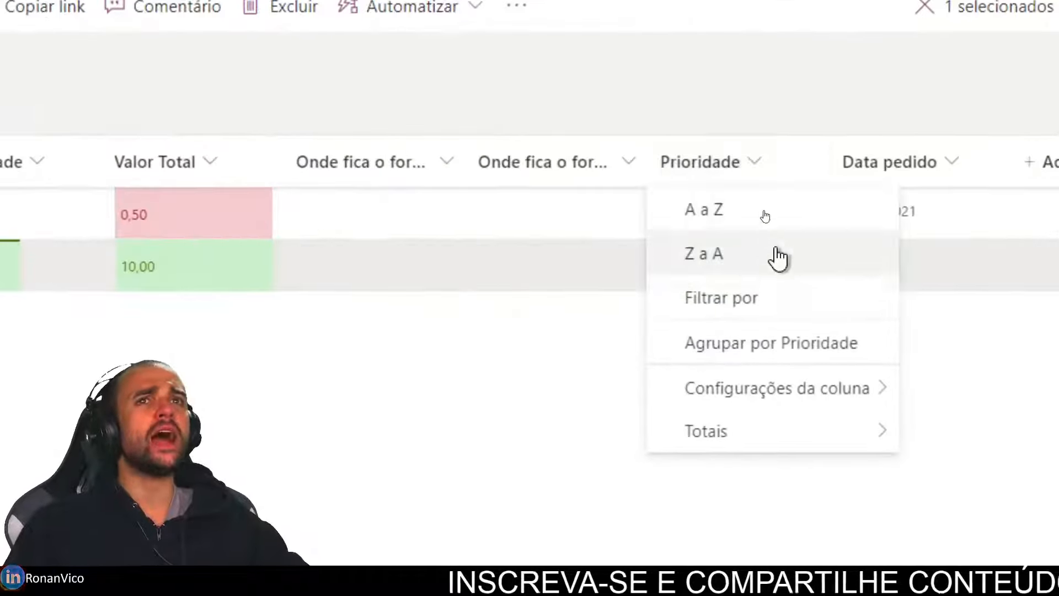
pyautogui.click(769, 298)
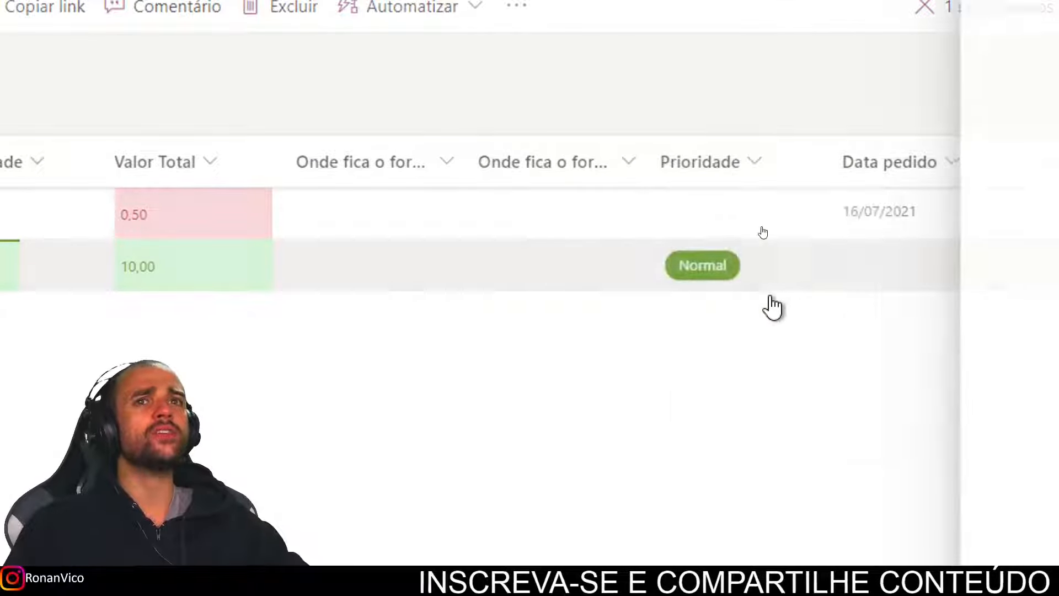
pyautogui.click(873, 102)
pyautogui.click(893, 133)
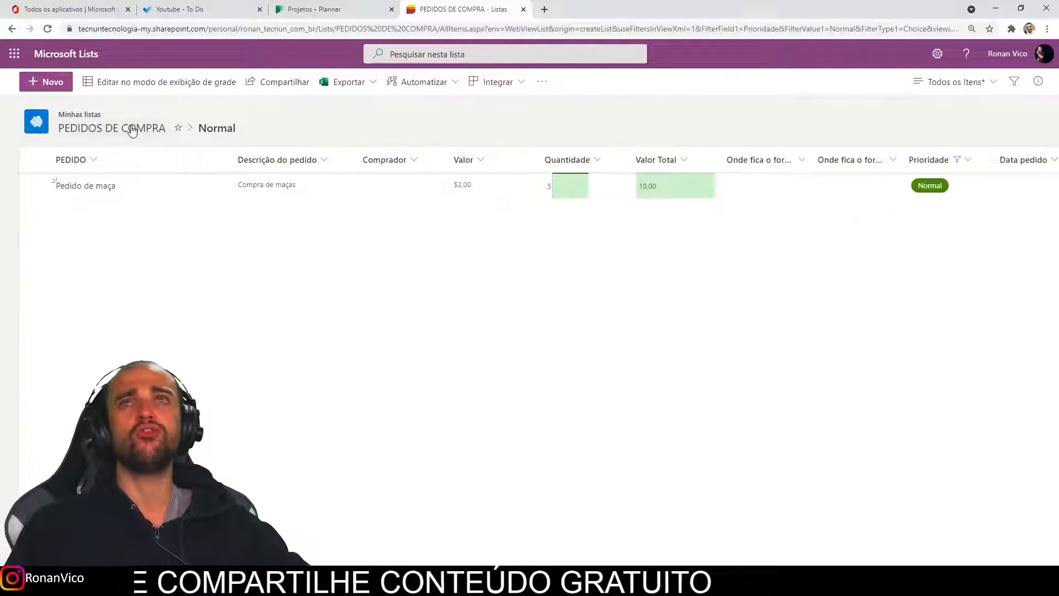
pyautogui.click(132, 131)
pyautogui.click(1014, 82)
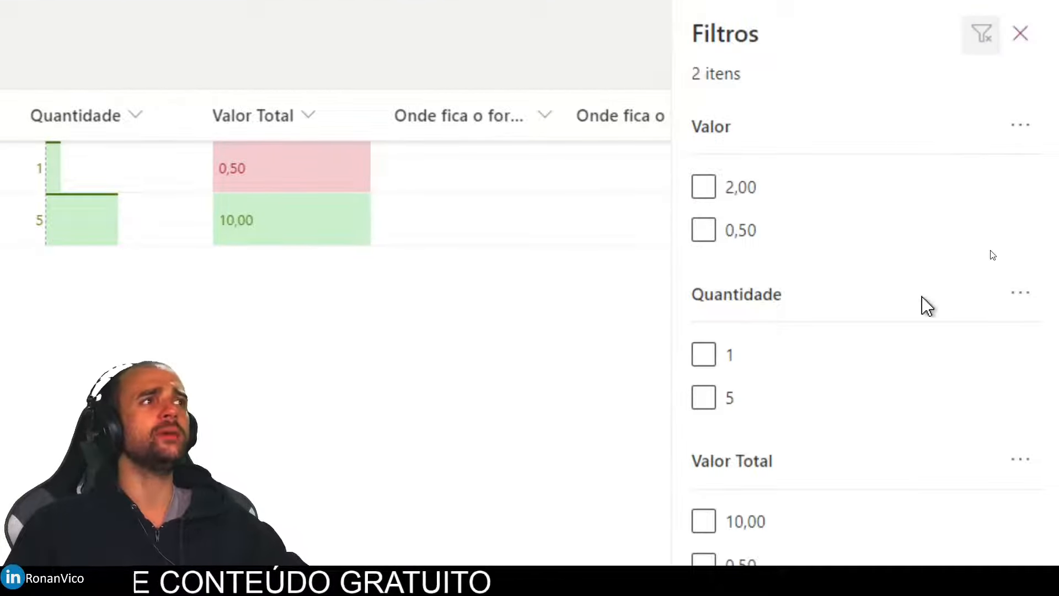
pyautogui.click(1021, 33)
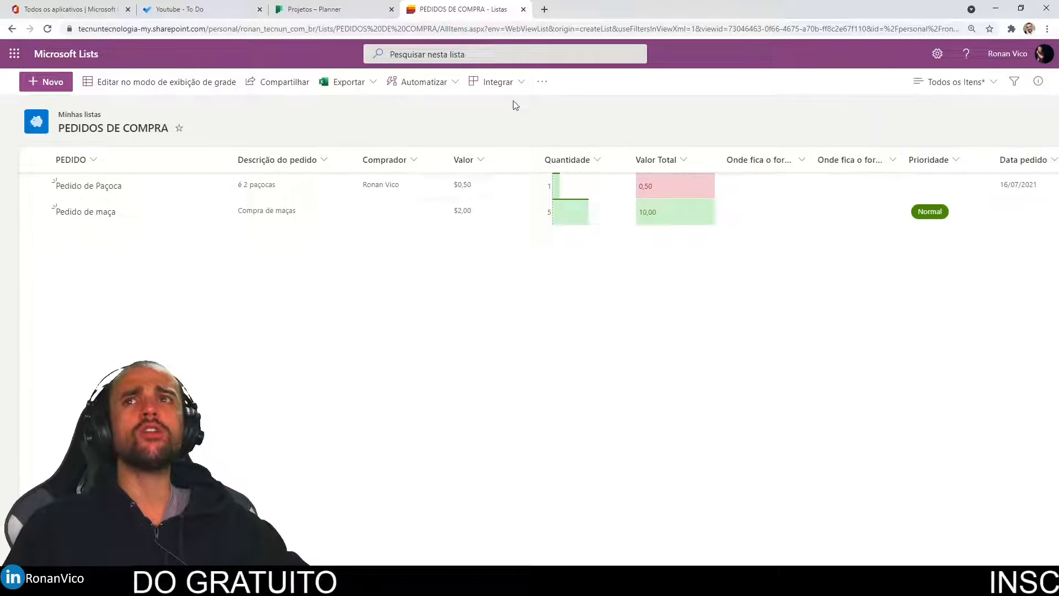
# Sort the list by Valor Total from largest to smallest and dismiss the Outlook notification.
pyautogui.click(689, 160)
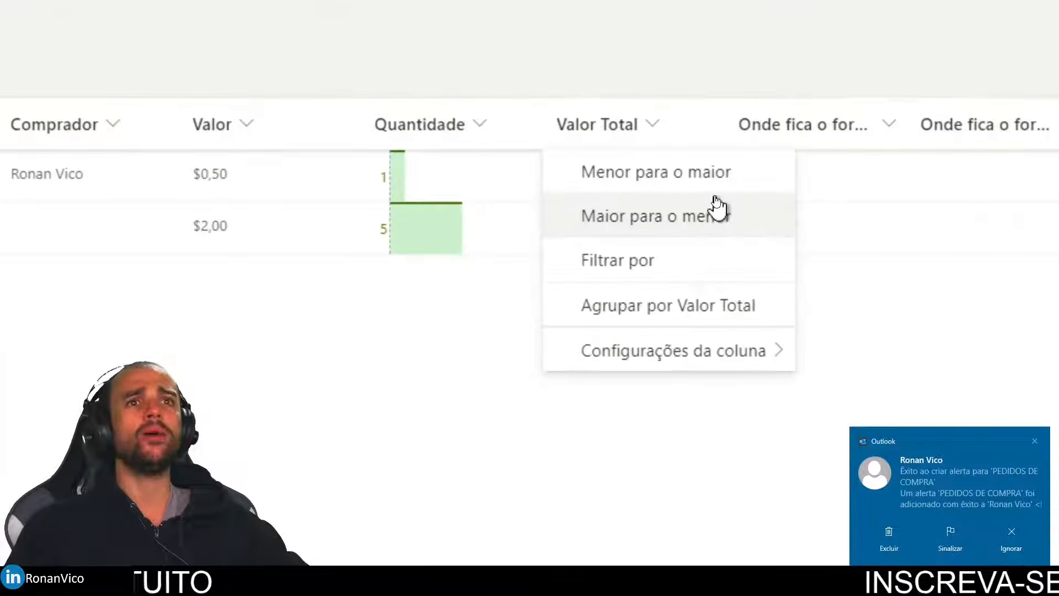
pyautogui.click(651, 215)
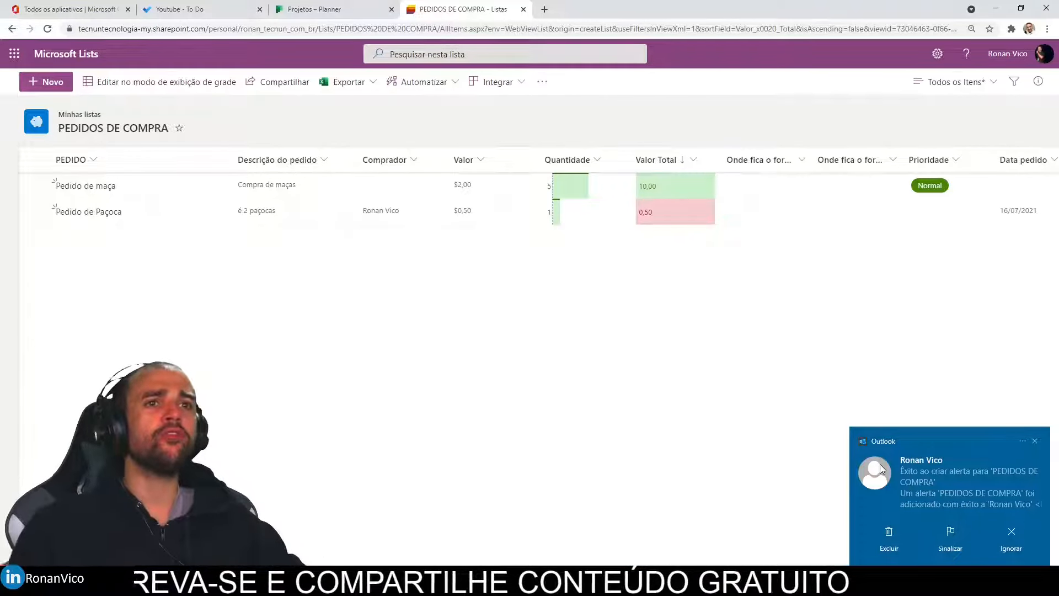
pyautogui.click(1012, 538)
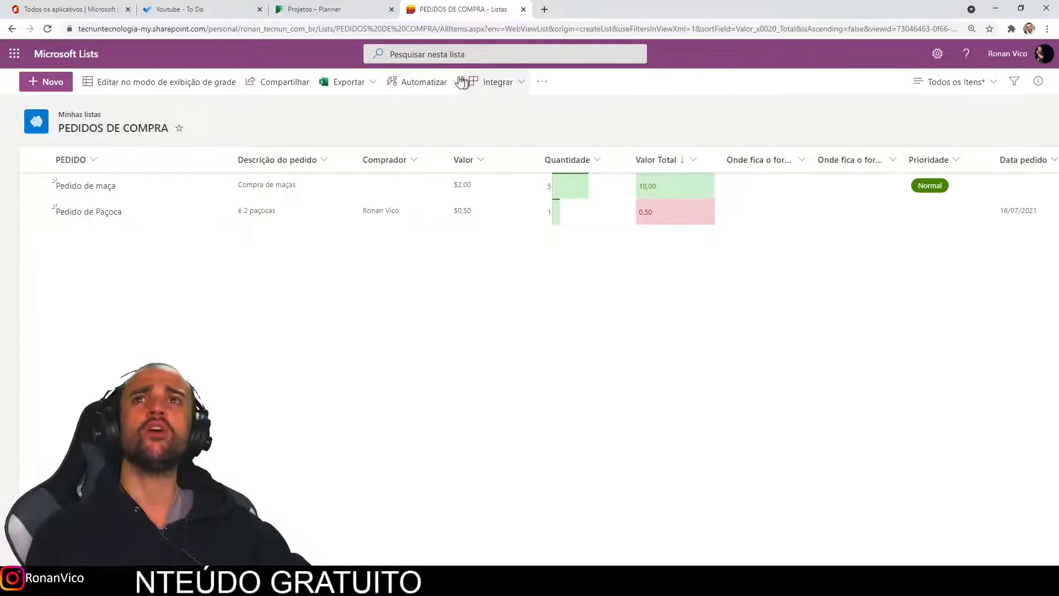
# Create a Power Apps application from the list, named App De Compras.
pyautogui.click(436, 82)
pyautogui.click(498, 83)
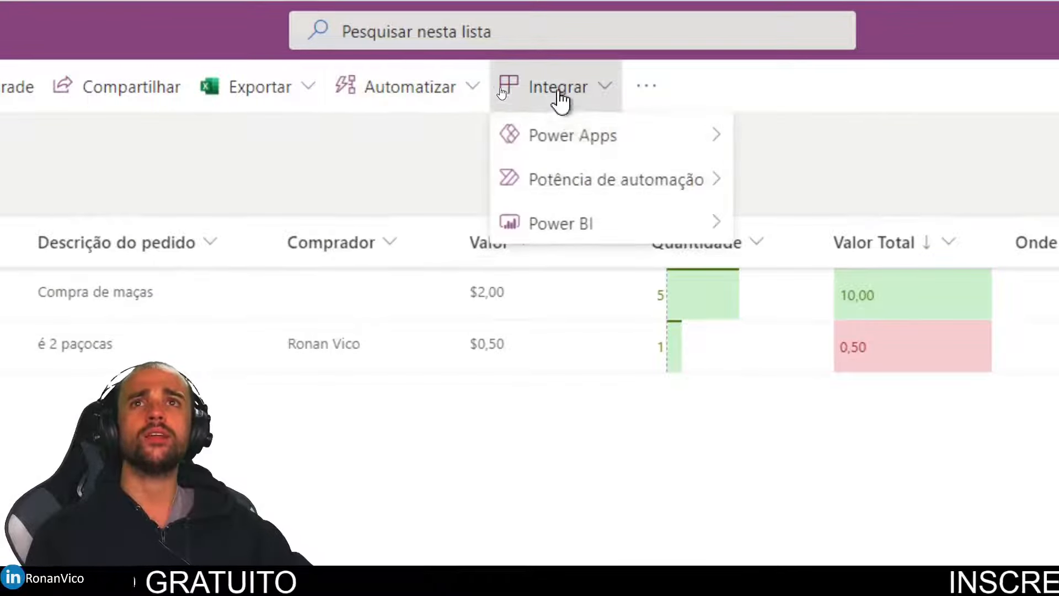
pyautogui.moveTo(712, 135)
pyautogui.click(792, 137)
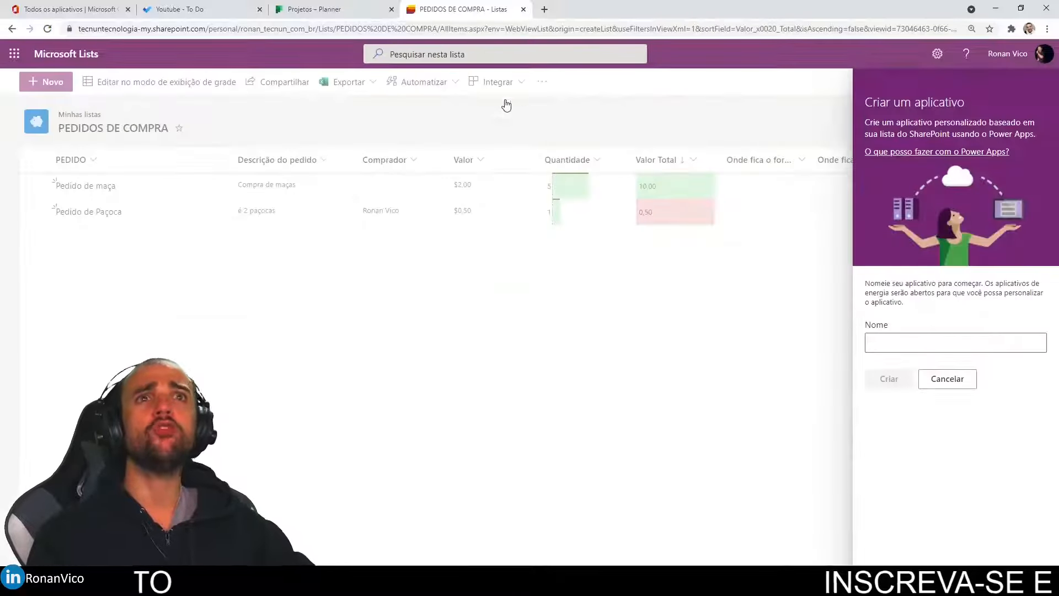
pyautogui.click(900, 340)
pyautogui.write('App De Compras')
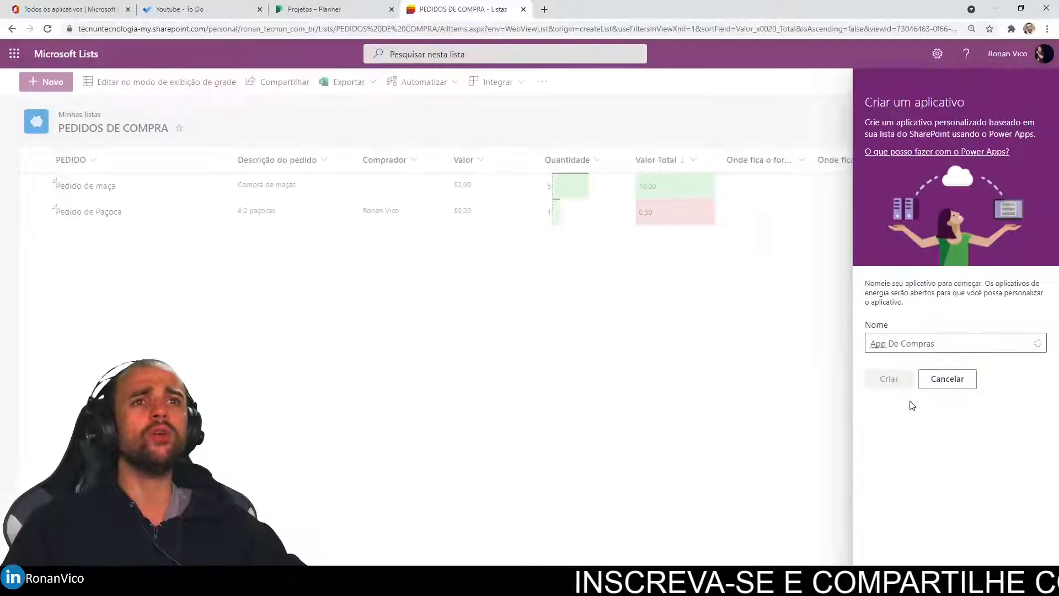
pyautogui.click(891, 380)
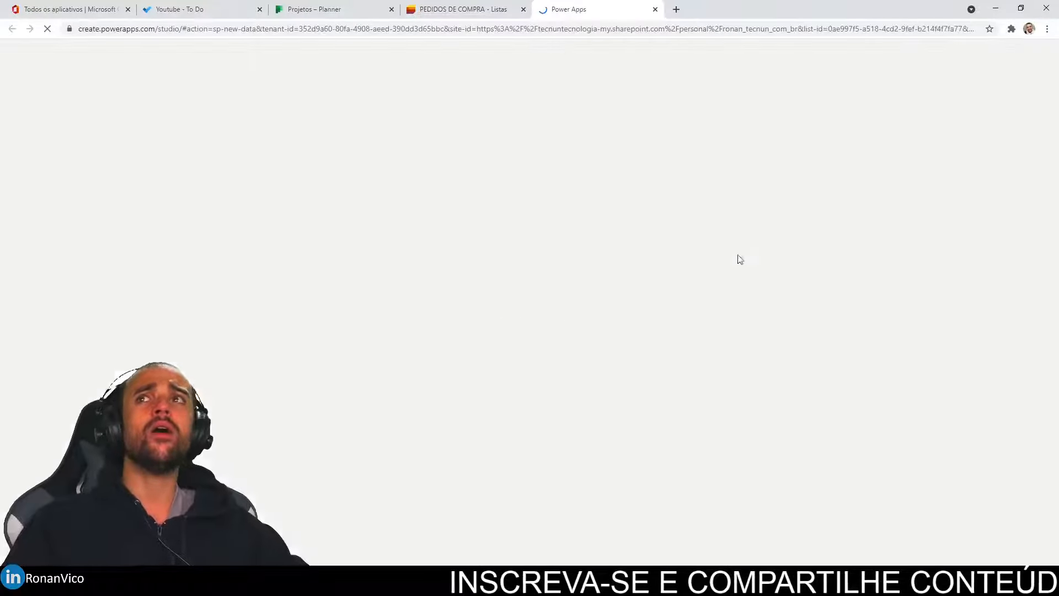
# Switch to Power Apps Studio and run a preview of App De Compras.
pyautogui.click(457, 9)
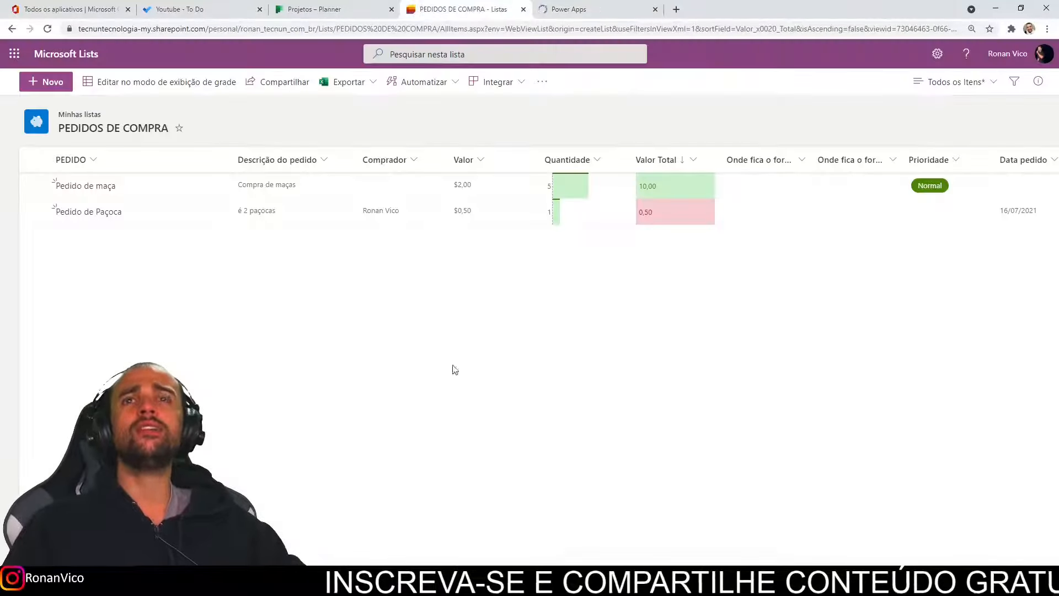
pyautogui.click(558, 12)
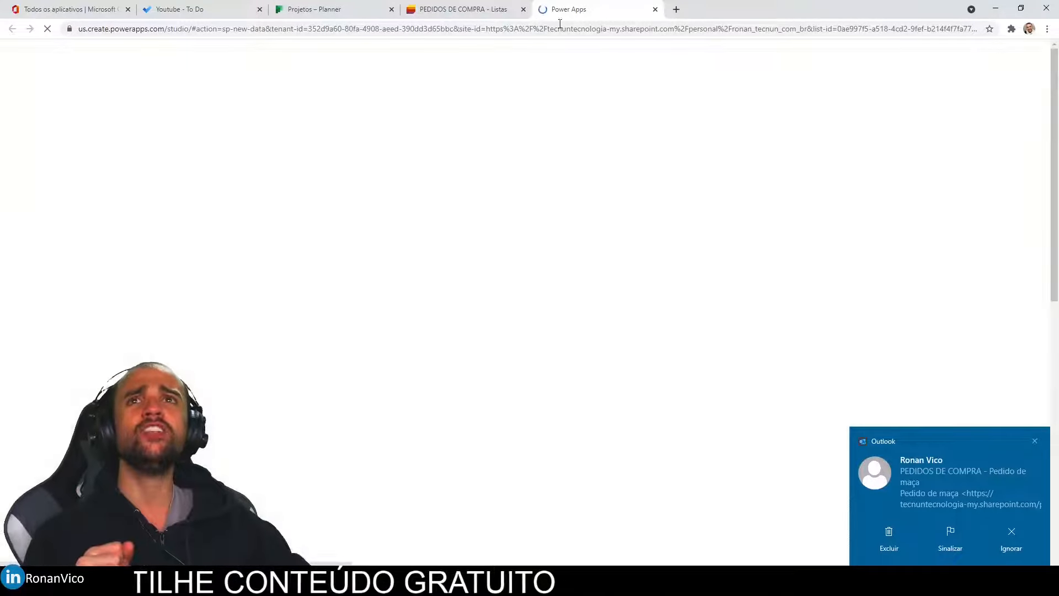
pyautogui.click(496, 4)
pyautogui.click(579, 4)
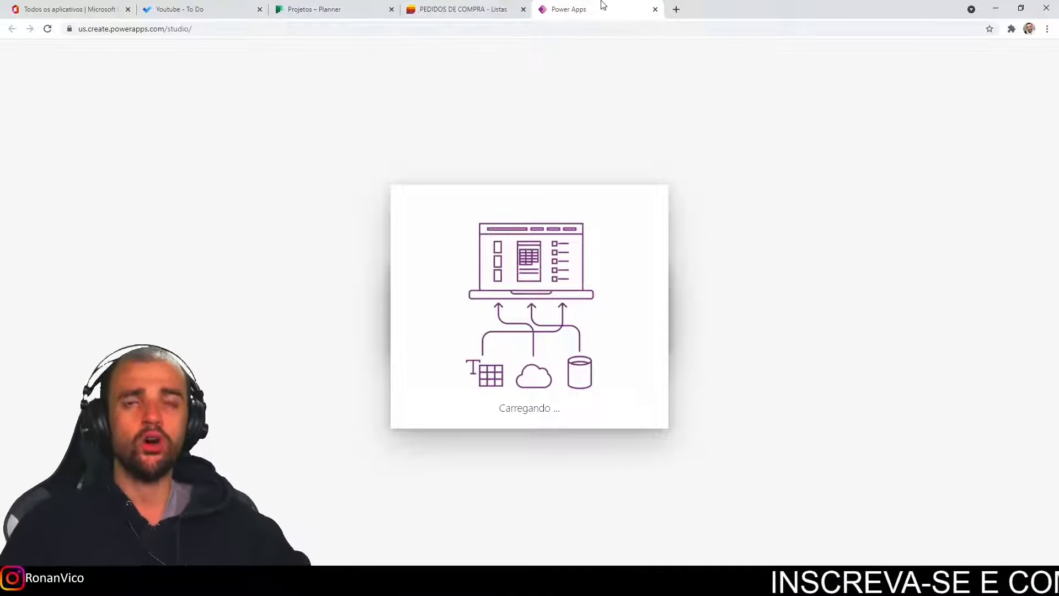
pyautogui.press('F5')
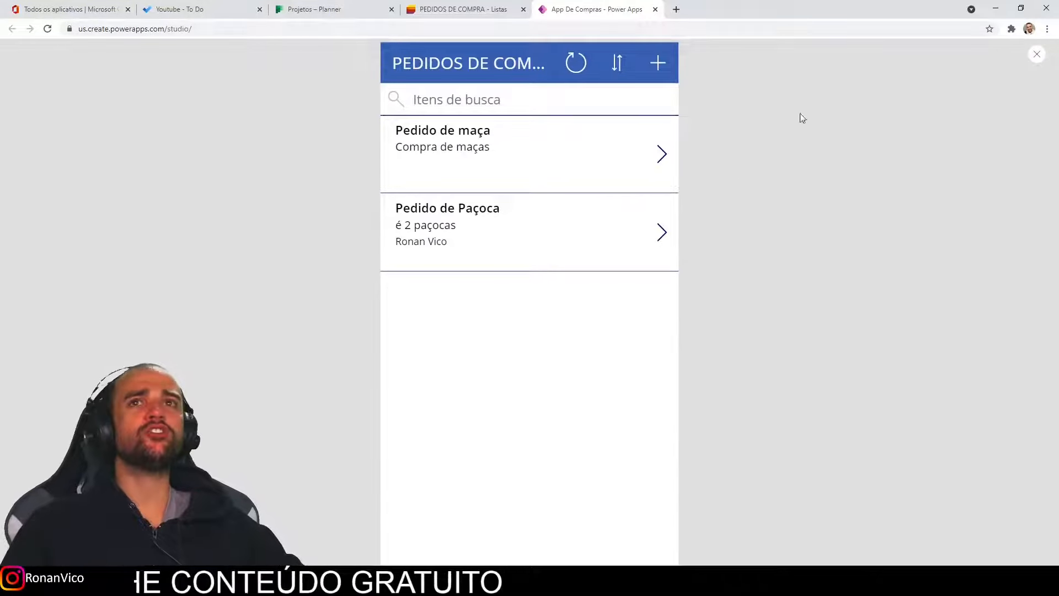
# View the details of the Pedido de maça order in the app preview and return to the order list.
pyautogui.click(664, 179)
pyautogui.click(402, 63)
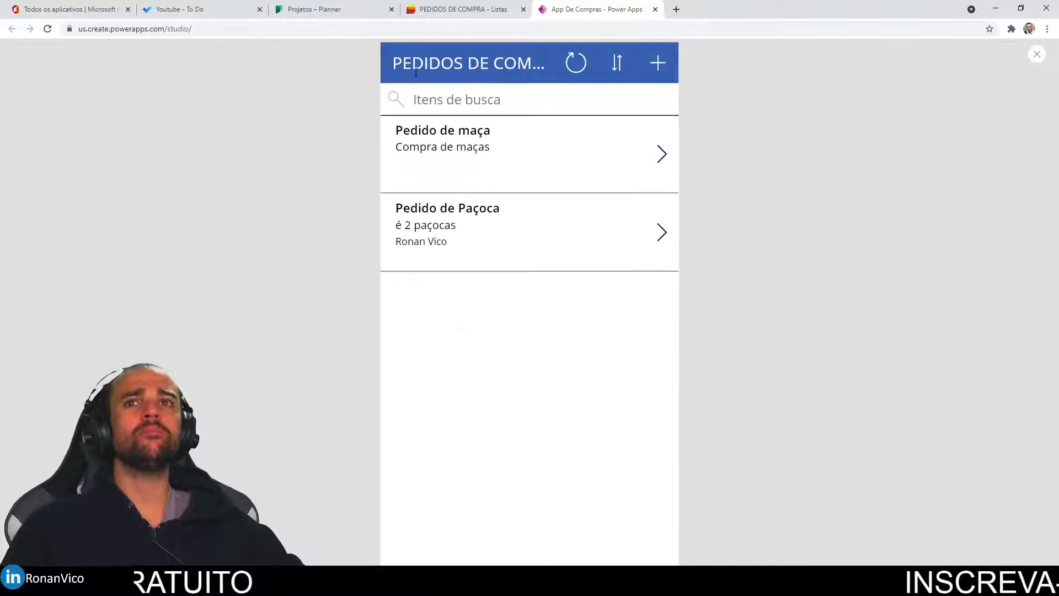
# Create a new order in the app with PEDIDO pera and Descrição do pedido compra de peras.
pyautogui.click(664, 64)
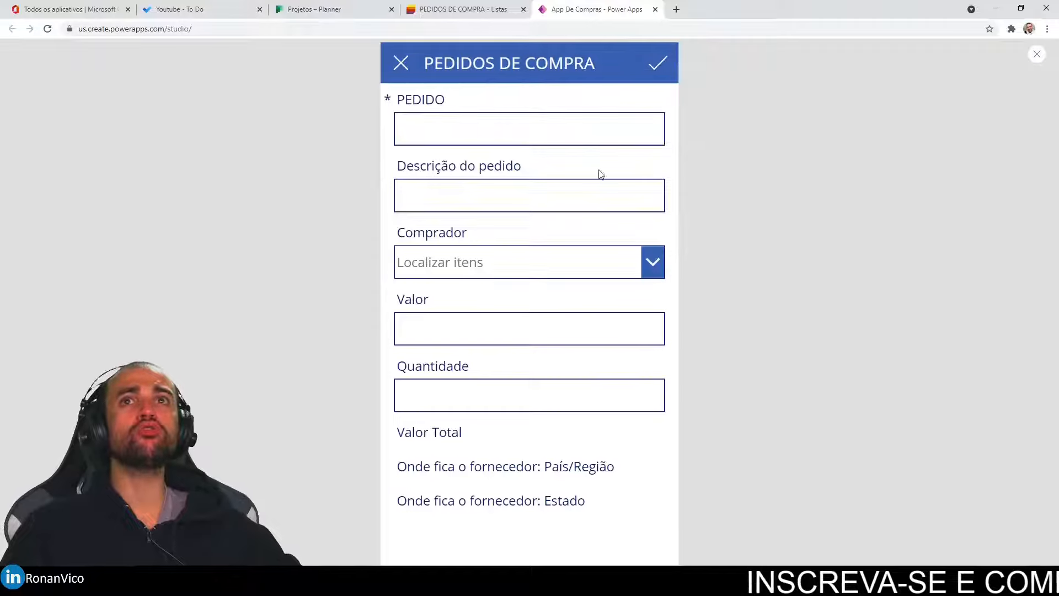
pyautogui.click(520, 143)
pyautogui.write('pera')
pyautogui.press('Tab')
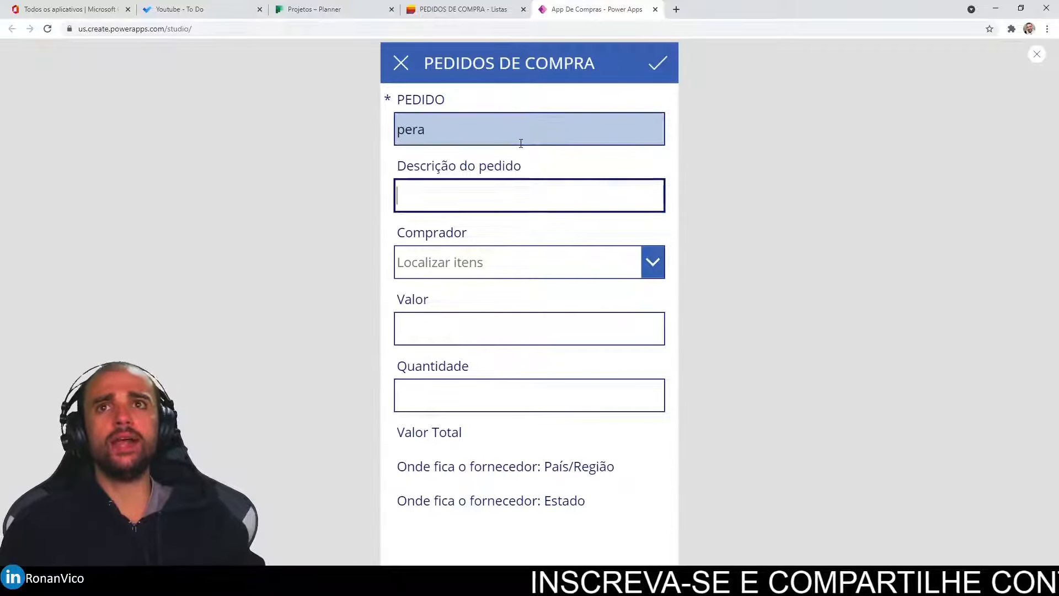
pyautogui.write('compra de peras')
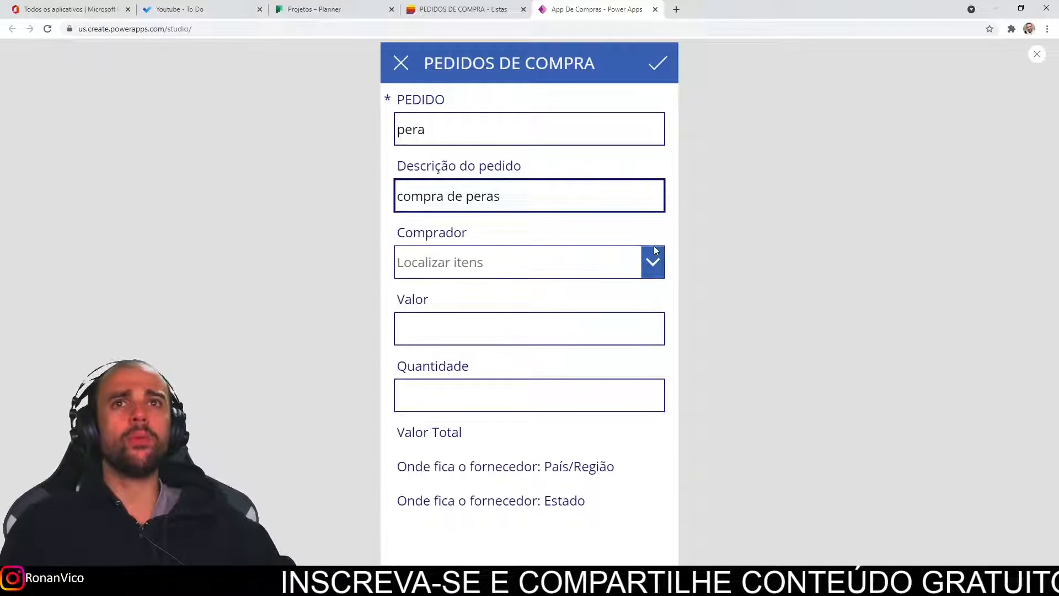
# Assign the buyer in Comprador, set Valor to 2 and Quantidade to 3, and save the new order.
pyautogui.click(654, 259)
pyautogui.write('Ronan')
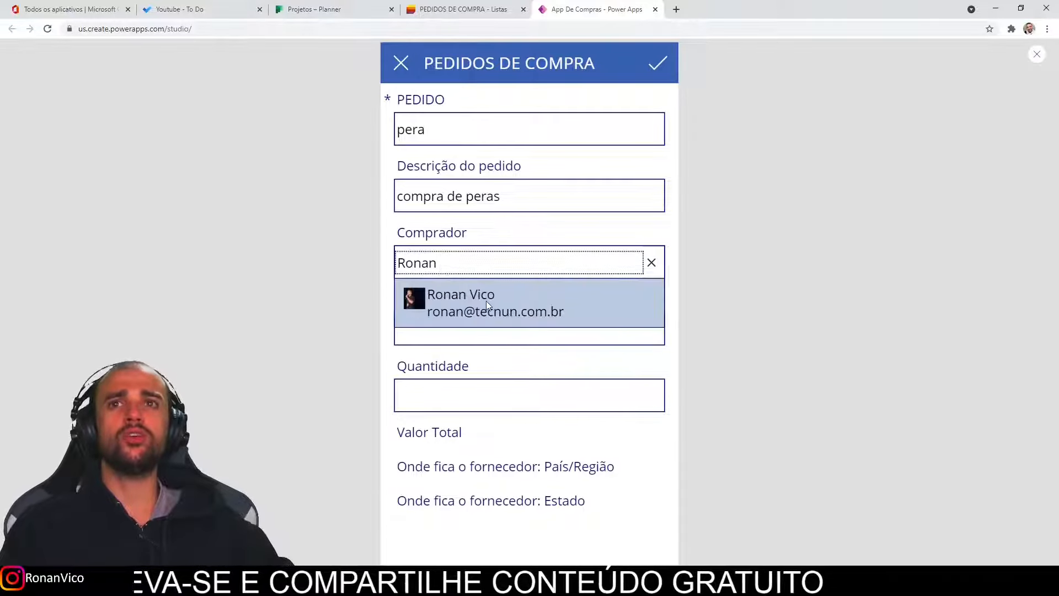
pyautogui.click(522, 314)
pyautogui.click(523, 318)
pyautogui.write('2')
pyautogui.press('Tab')
pyautogui.write('3')
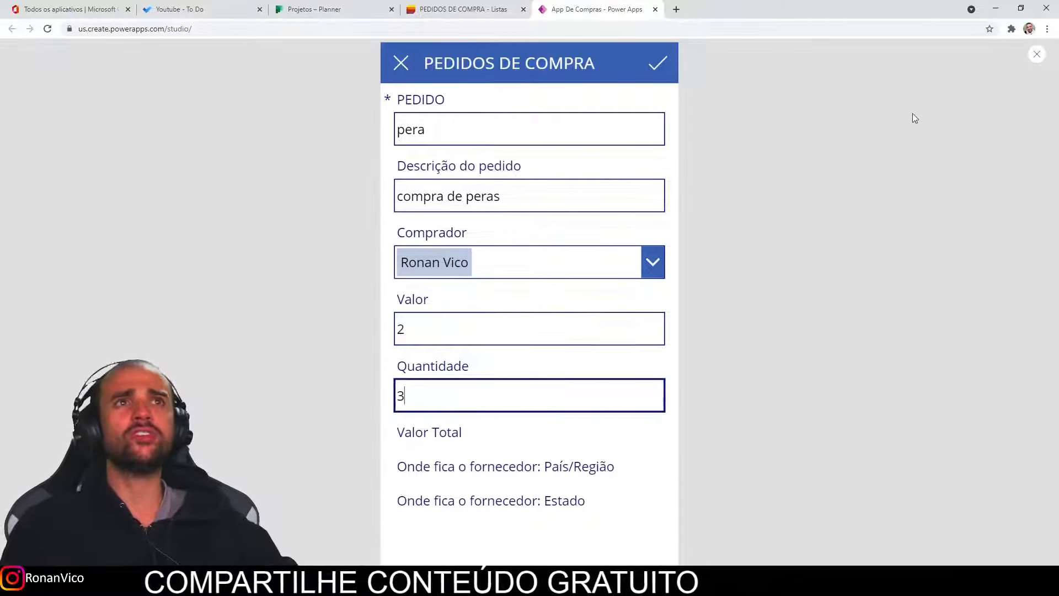
pyautogui.click(665, 67)
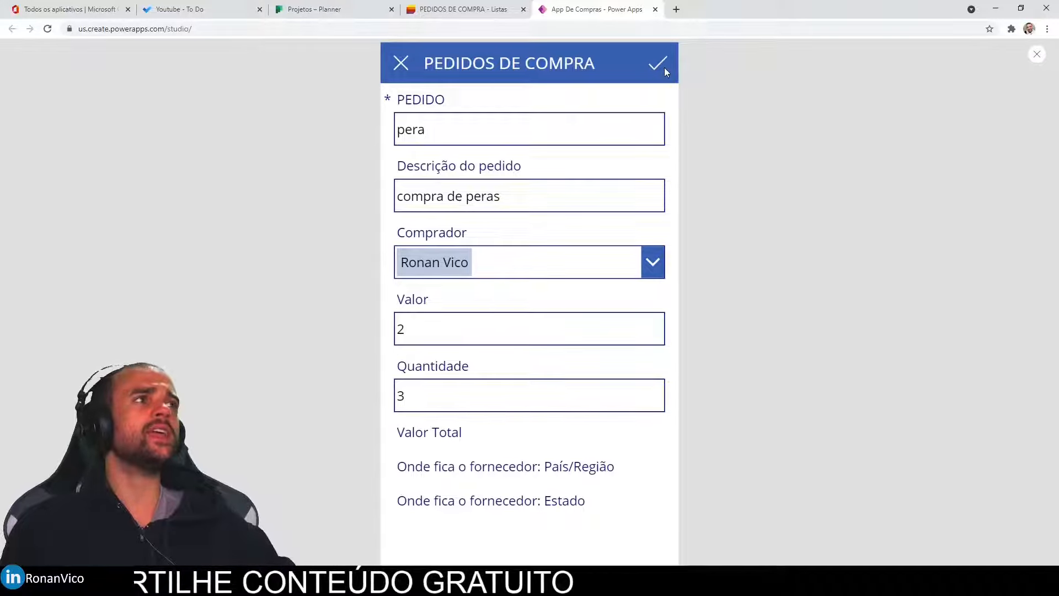
# Switch to Microsoft Lists to check the PEDIDOS DE COMPRA list for the pera order, and return to the Power Apps preview.
pyautogui.click(486, 9)
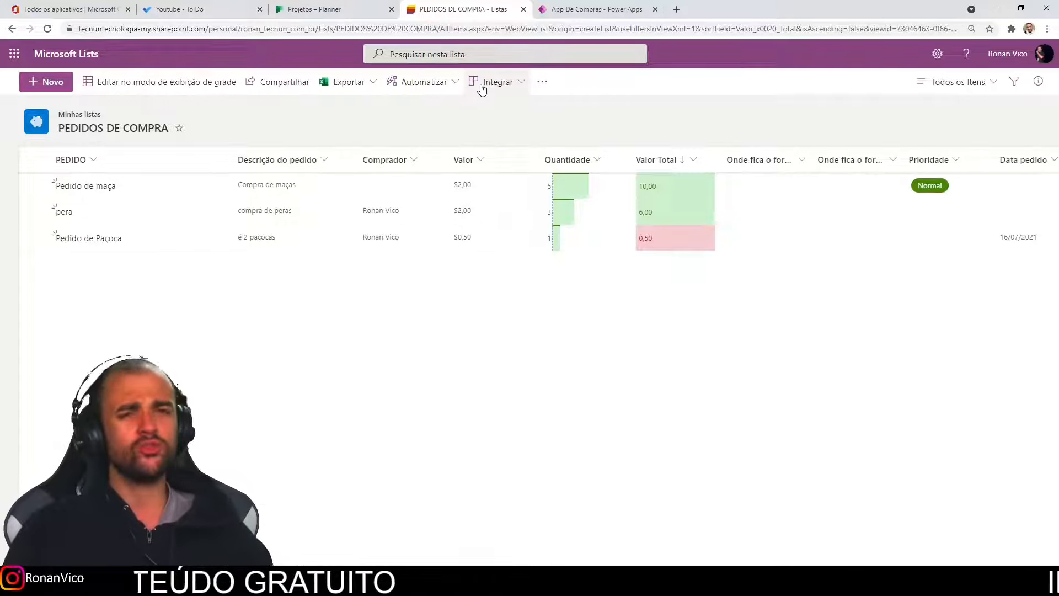
pyautogui.hotkey('ctrl', '2')
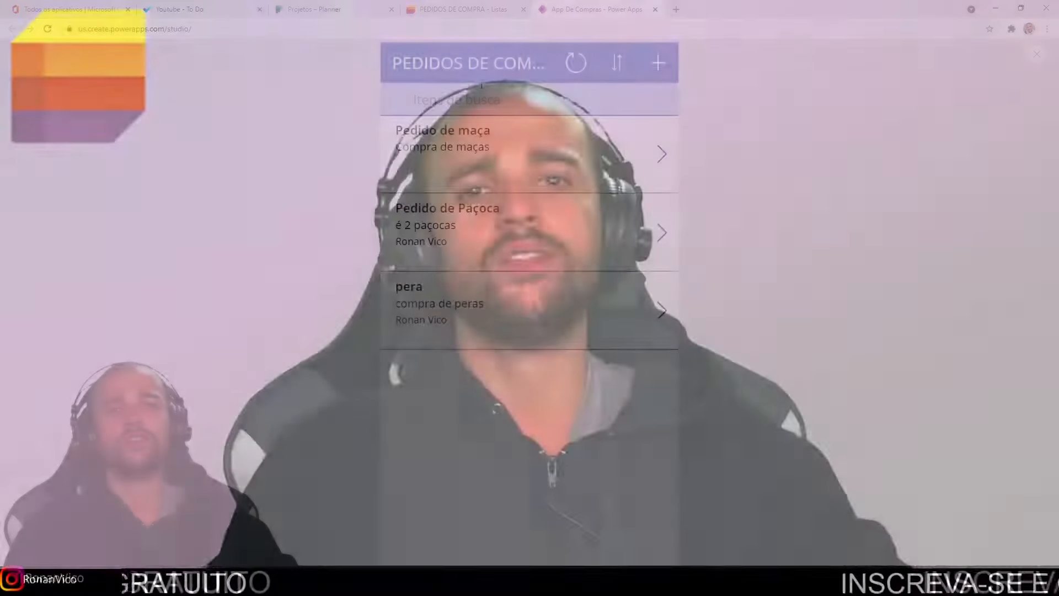